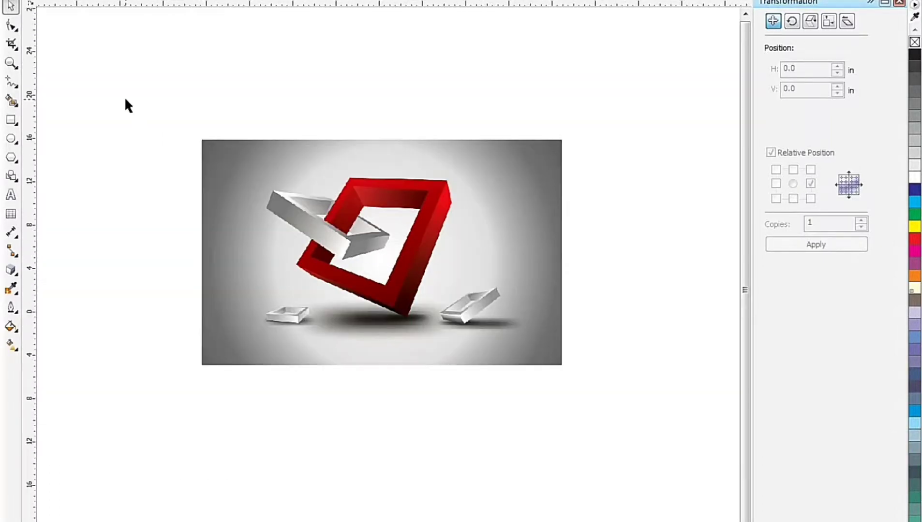
Step: Begin a polyline trace of the red frame's face from its top corner to the outer left corner
mouse_move(125, 99)
mouse_down()
mouse_move(332, 230)
mouse_move(710, 419)
mouse_up()
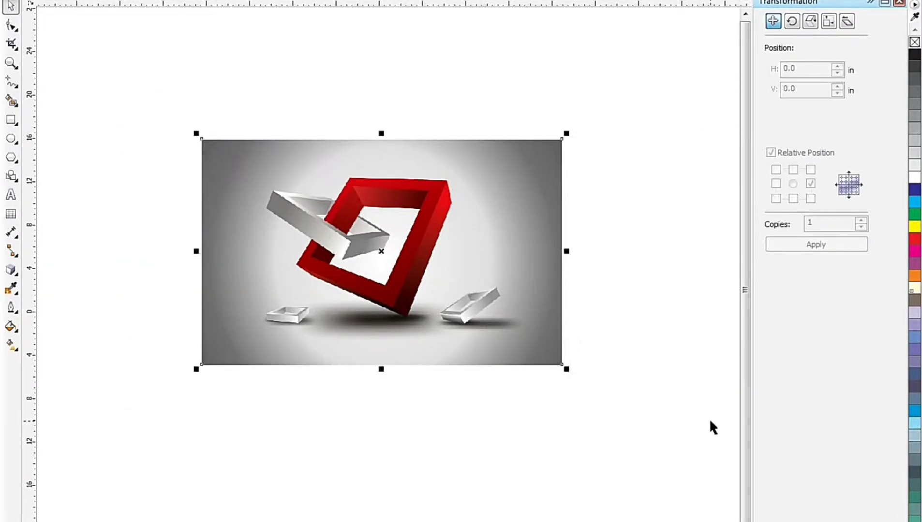
click(709, 419)
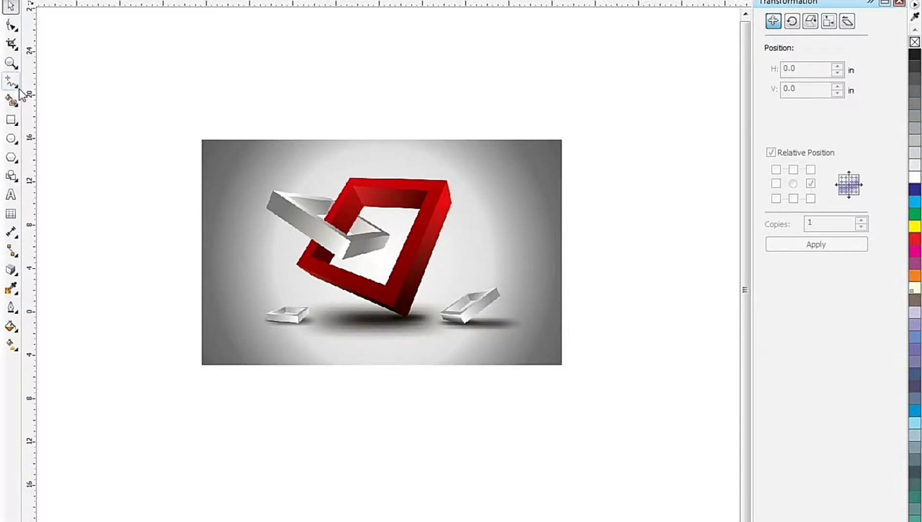
scroll(408, 197, up, 3)
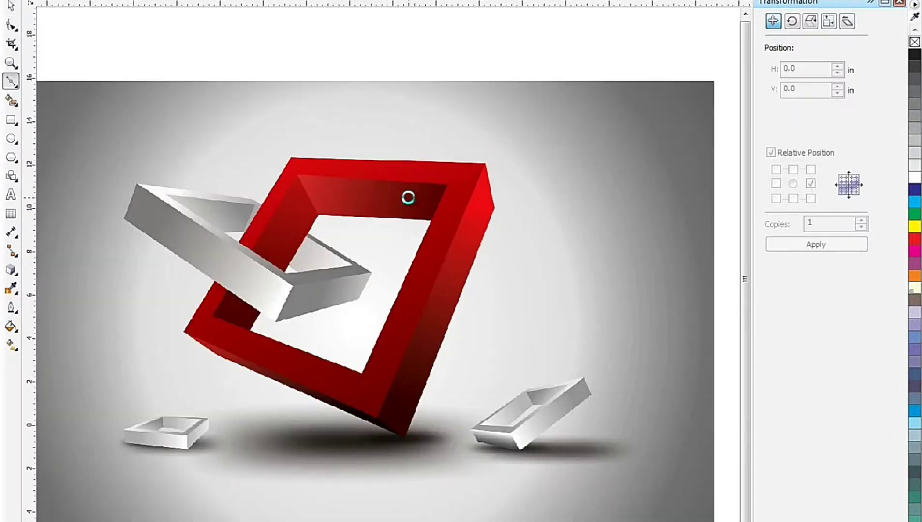
scroll(261, 157, up, 2)
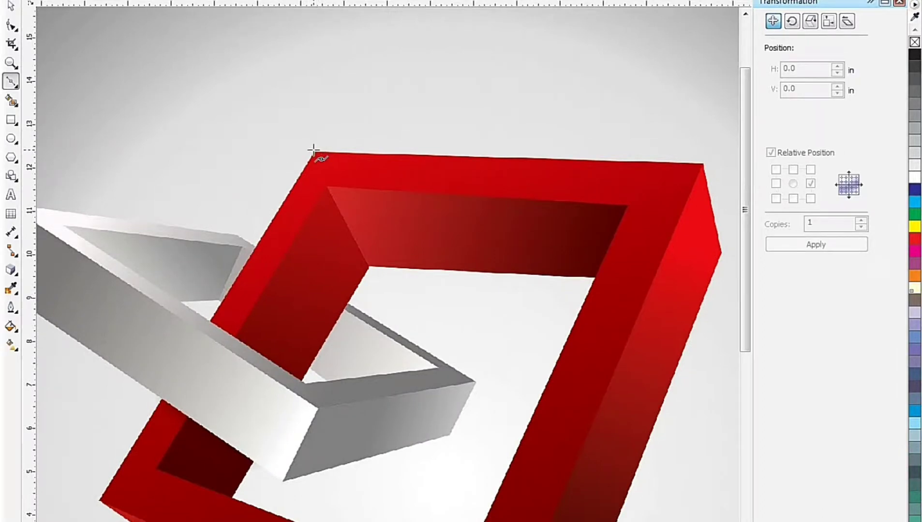
click(703, 164)
scroll(503, 117, down, 2)
scroll(519, 321, up, 2)
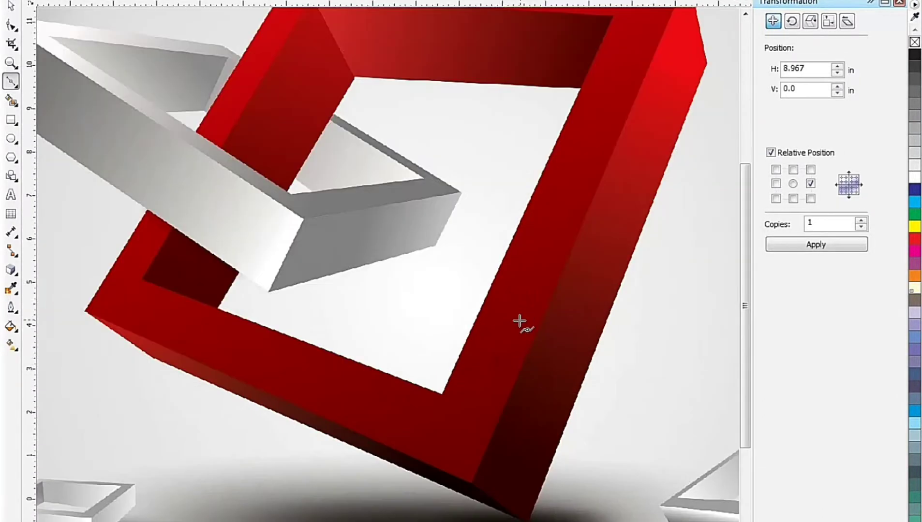
click(471, 484)
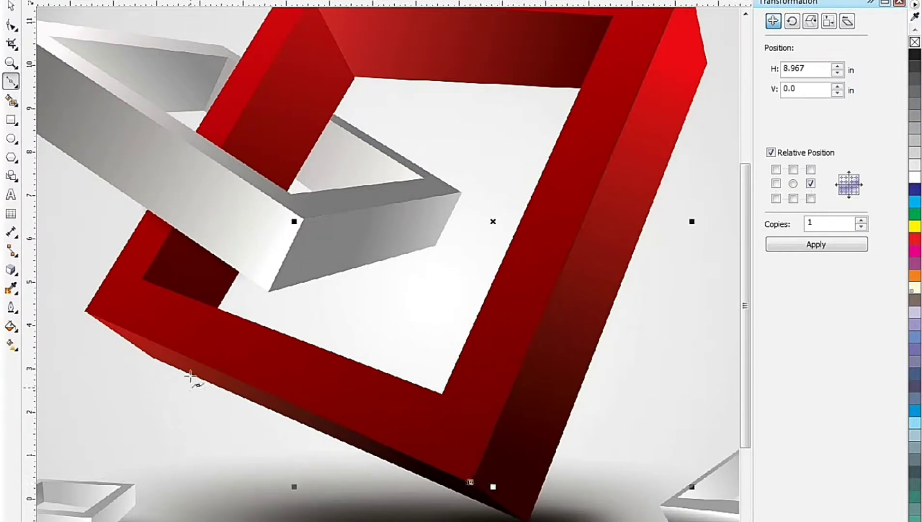
click(86, 309)
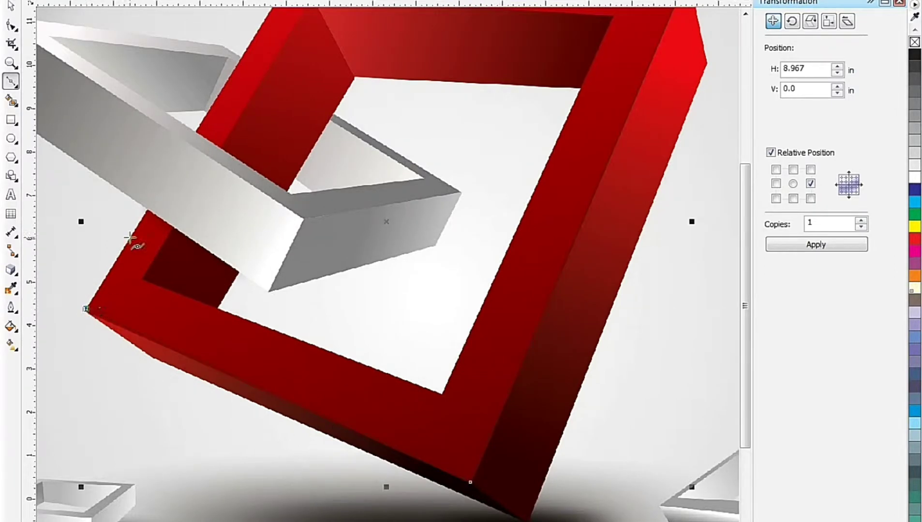
Step: Continue the trace along the frame's left edge and inner corners up to the inner top-right corner
click(145, 210)
click(173, 229)
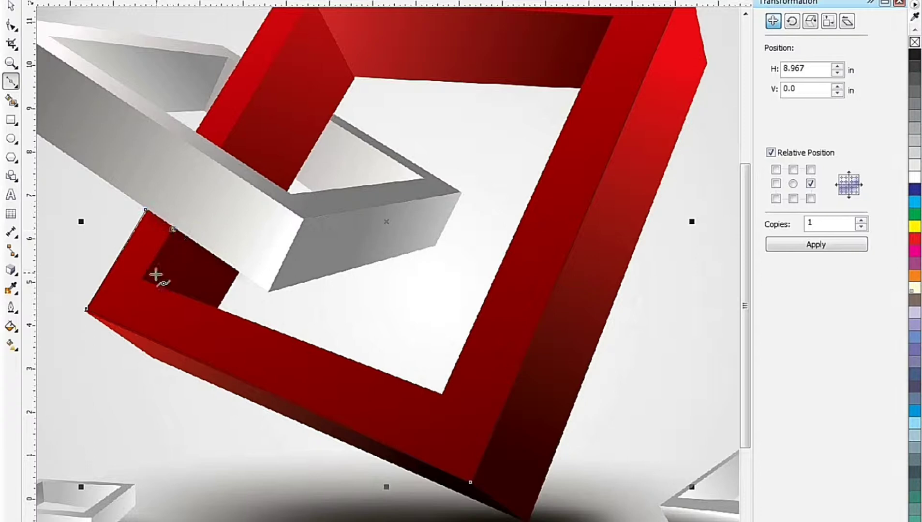
click(140, 278)
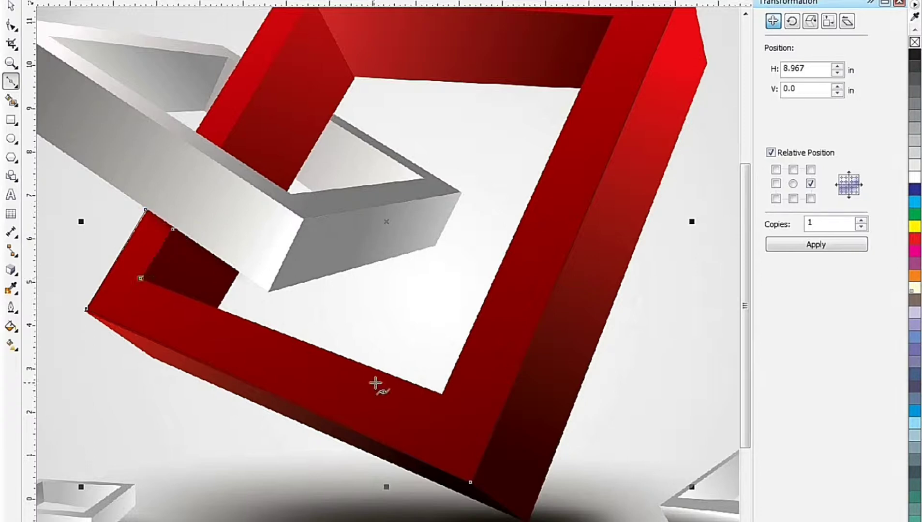
click(439, 396)
scroll(540, 218, down, 2)
scroll(552, 167, up, 5)
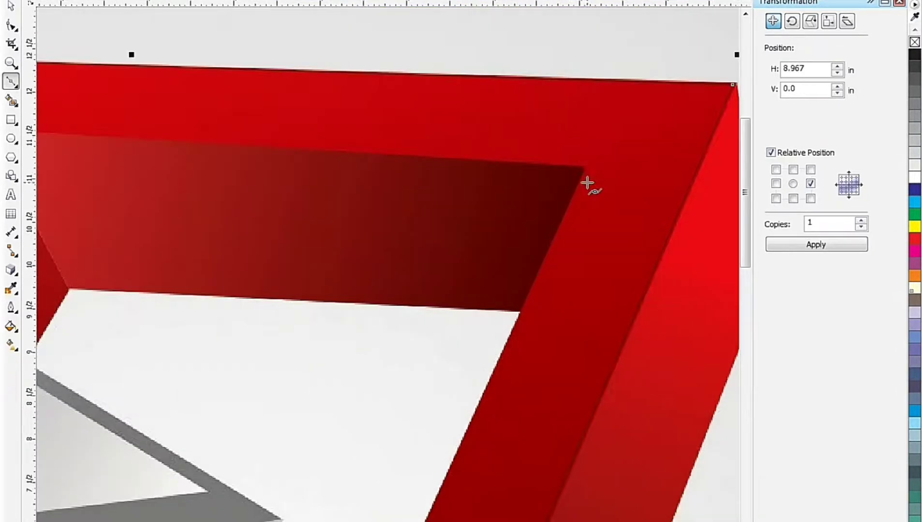
click(582, 168)
scroll(582, 168, down, 2)
scroll(288, 151, up, 2)
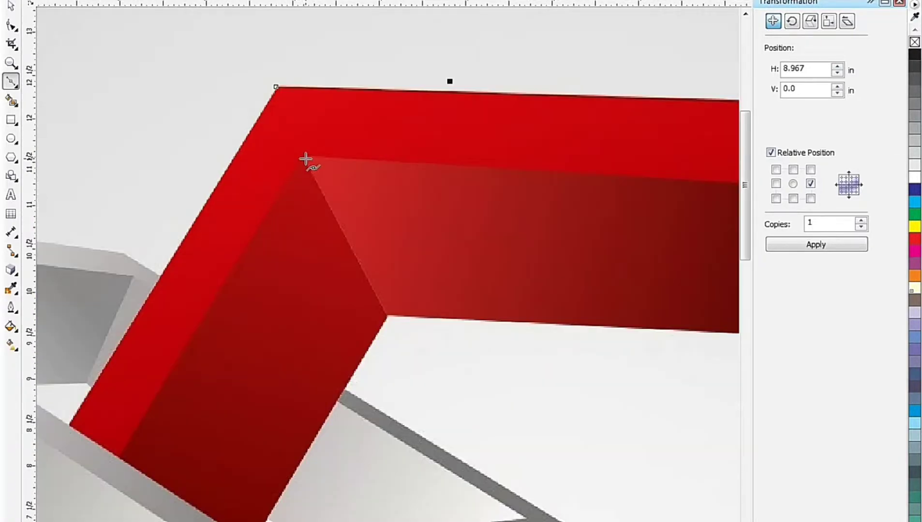
Step: Add the inner top-left and outer bottom-left points, closing the trace at the outer top-left corner
click(300, 156)
click(69, 425)
click(276, 87)
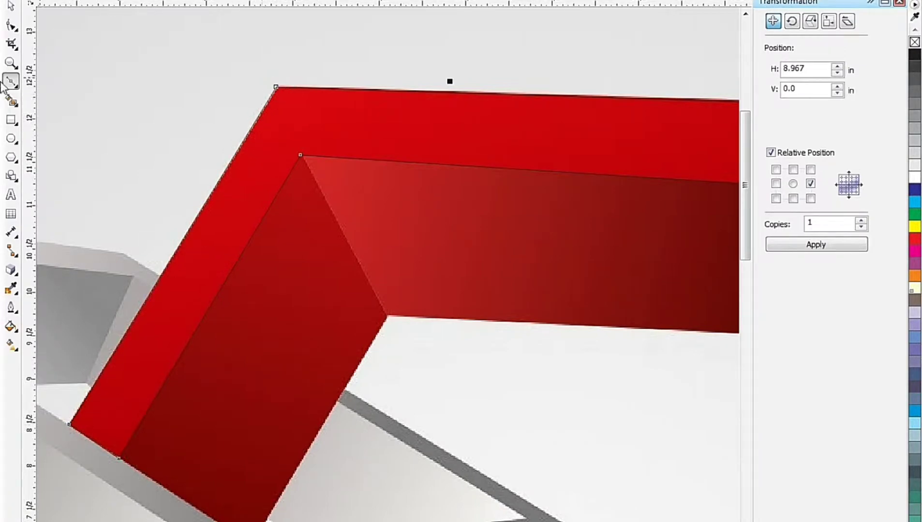
click(9, 27)
scroll(278, 113, down, 3)
Step: Drag the traced shape's top and inner corner nodes onto the reference frame's edges
scroll(337, 114, down, 3)
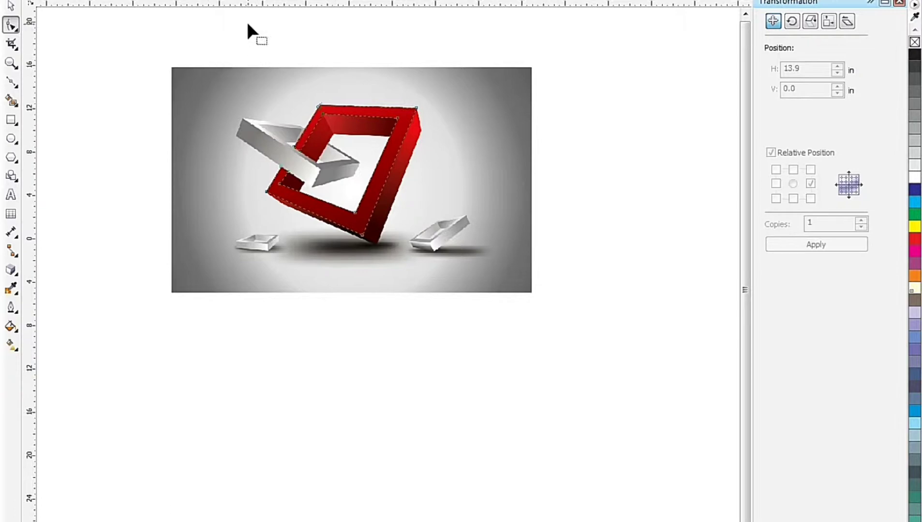
click(10, 7)
scroll(288, 144, up, 3)
scroll(271, 182, up, 3)
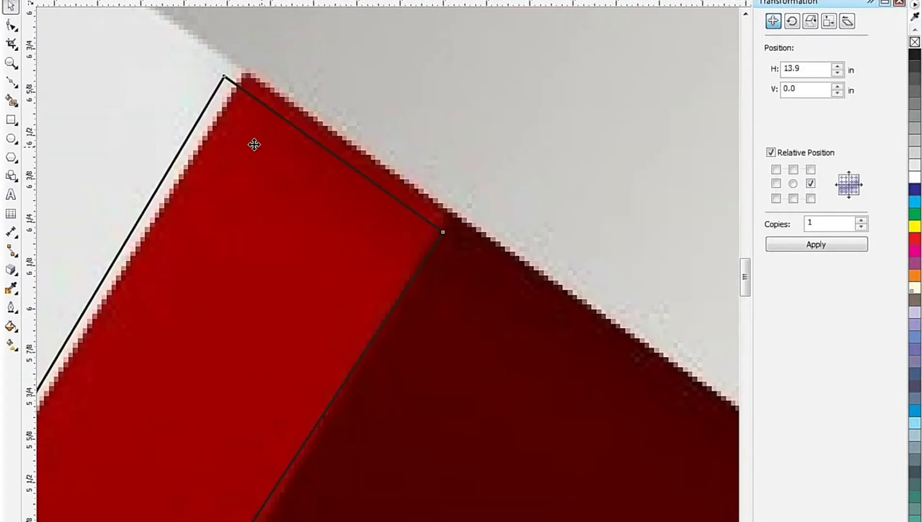
click(11, 25)
drag(224, 78, 244, 70)
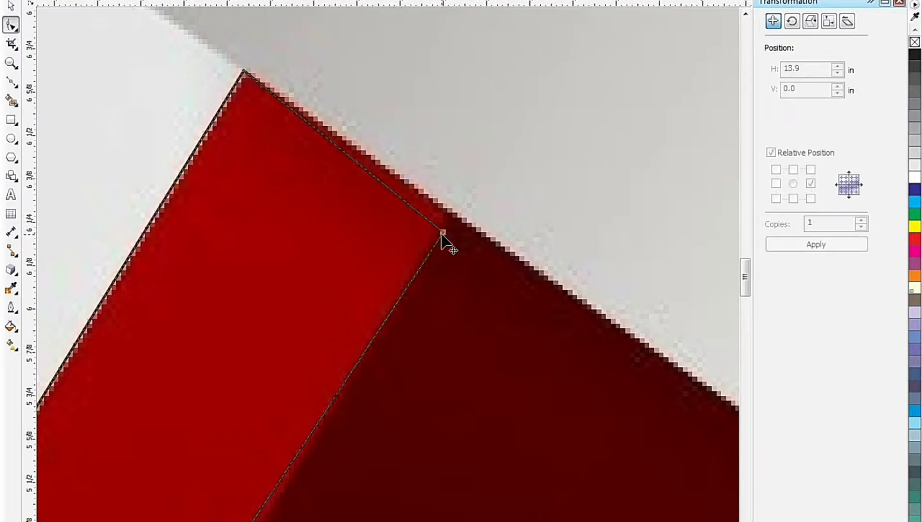
drag(435, 225, 438, 220)
scroll(438, 190, down, 3)
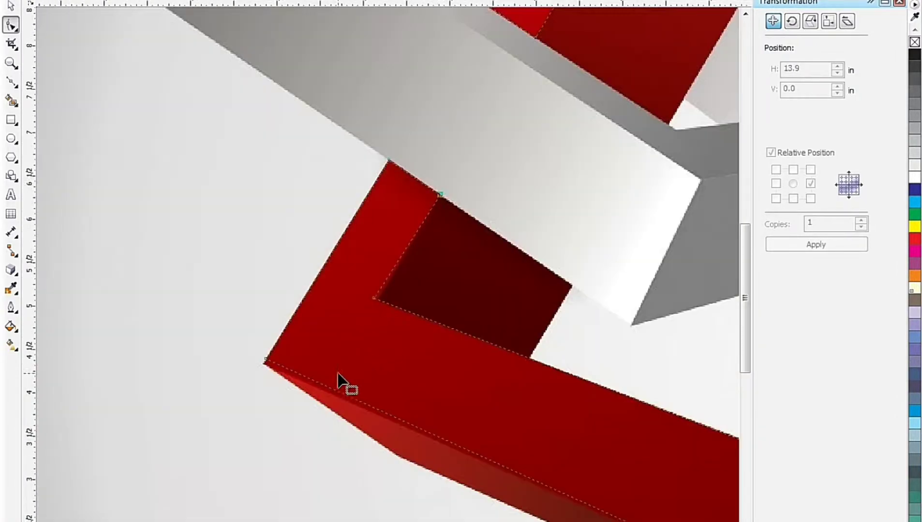
scroll(339, 380, up, 5)
scroll(199, 332, down, 3)
scroll(339, 308, up, 1)
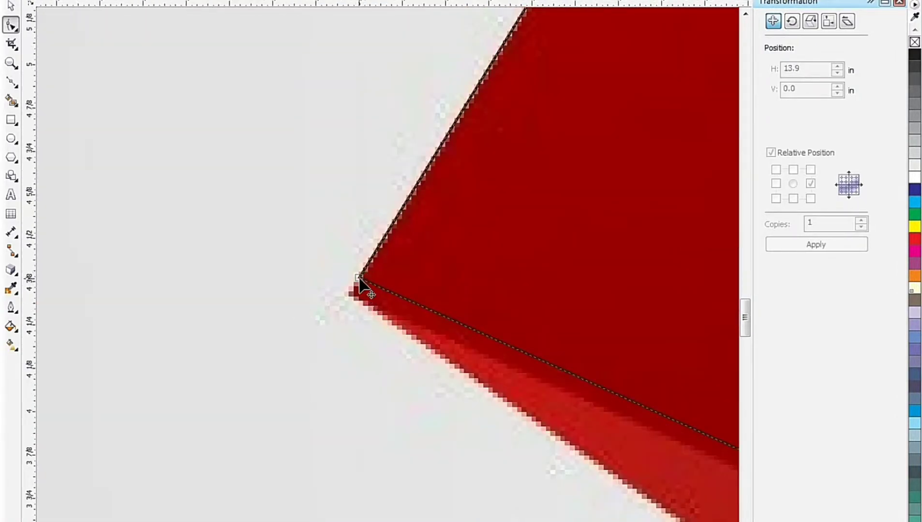
drag(361, 279, 348, 292)
scroll(348, 293, down, 2)
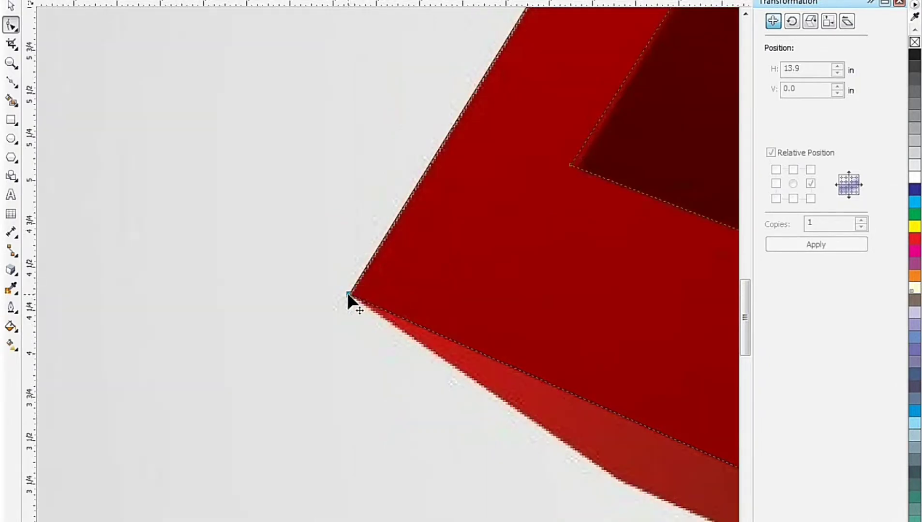
scroll(586, 175, up, 4)
drag(479, 238, 523, 247)
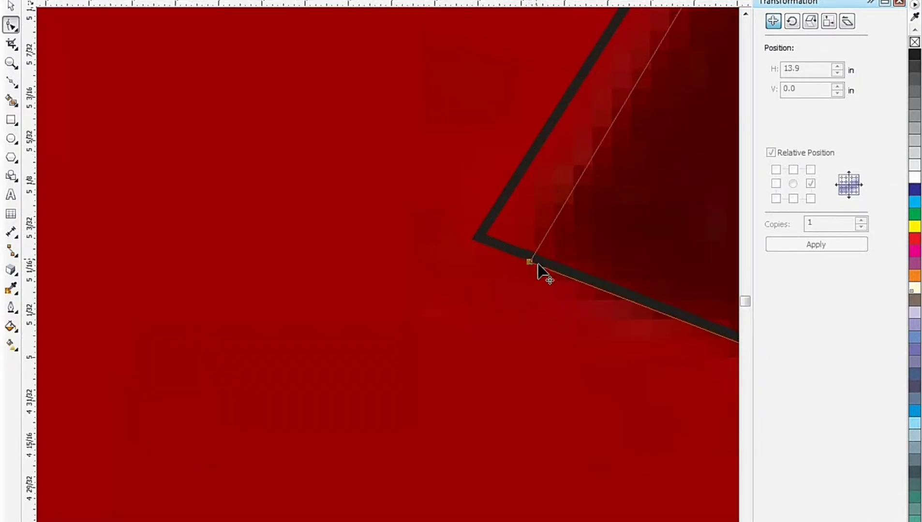
scroll(395, 255, down, 3)
scroll(549, 28, up, 4)
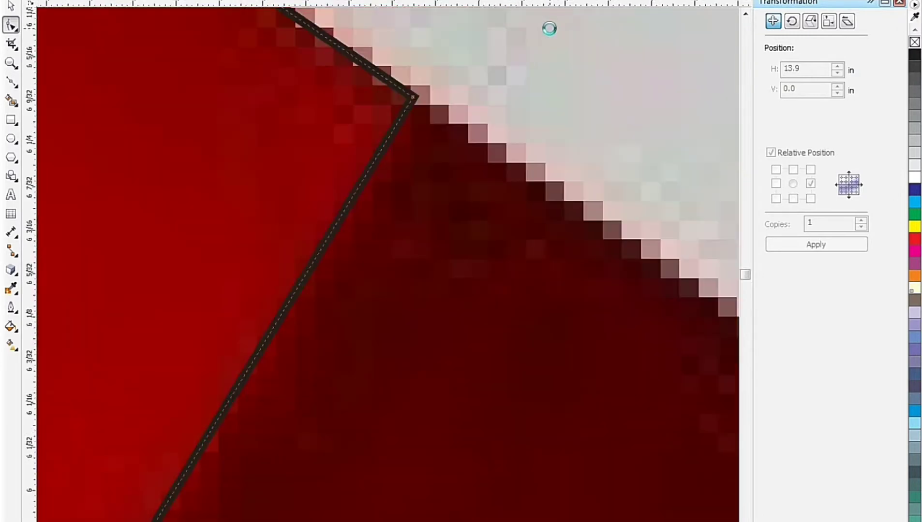
Step: Fine-tune the remaining inner and outer corner nodes to match the red frame's corners
scroll(413, 96, down, 4)
scroll(457, 144, up, 3)
scroll(410, 251, up, 2)
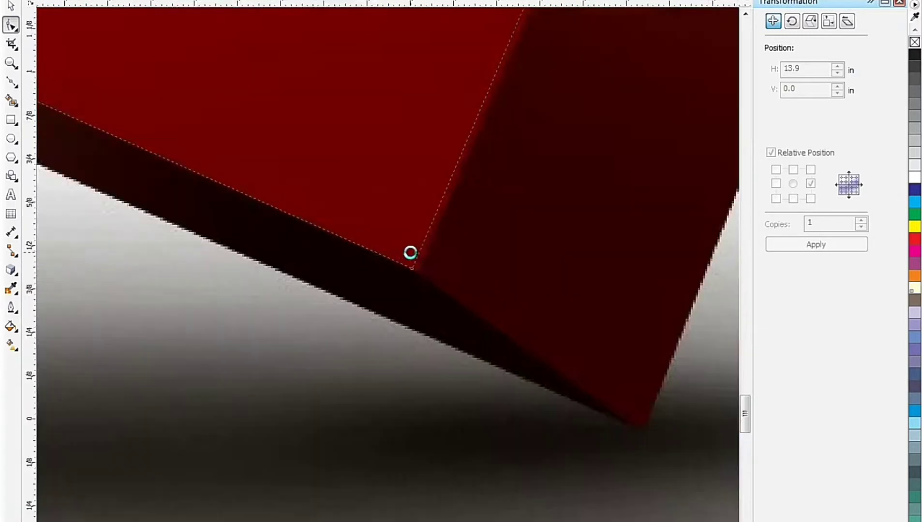
scroll(428, 319, up, 2)
drag(416, 317, 436, 325)
scroll(439, 346, down, 3)
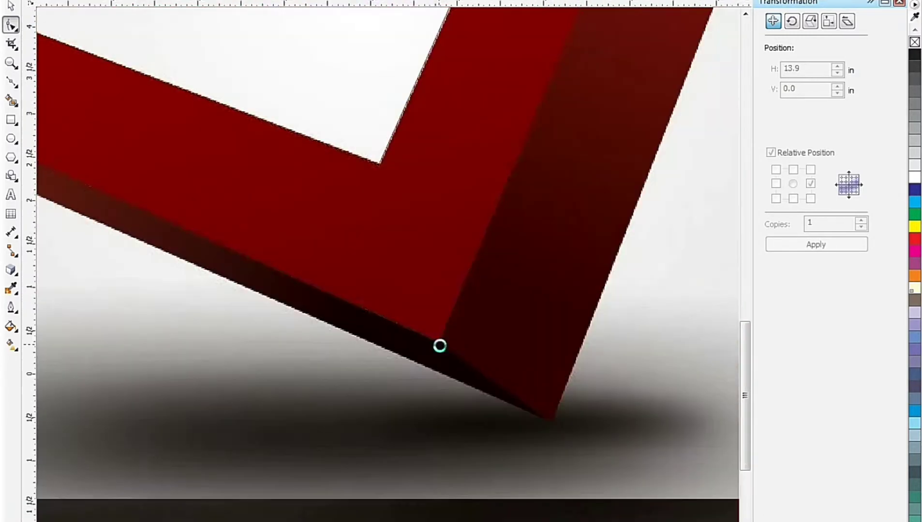
scroll(394, 179, up, 3)
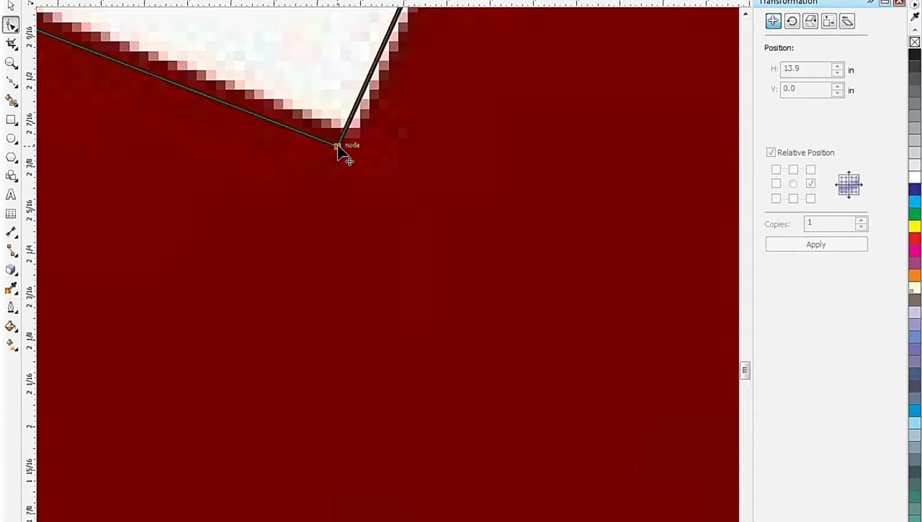
drag(355, 136, 354, 139)
scroll(339, 174, down, 2)
scroll(362, 181, down, 2)
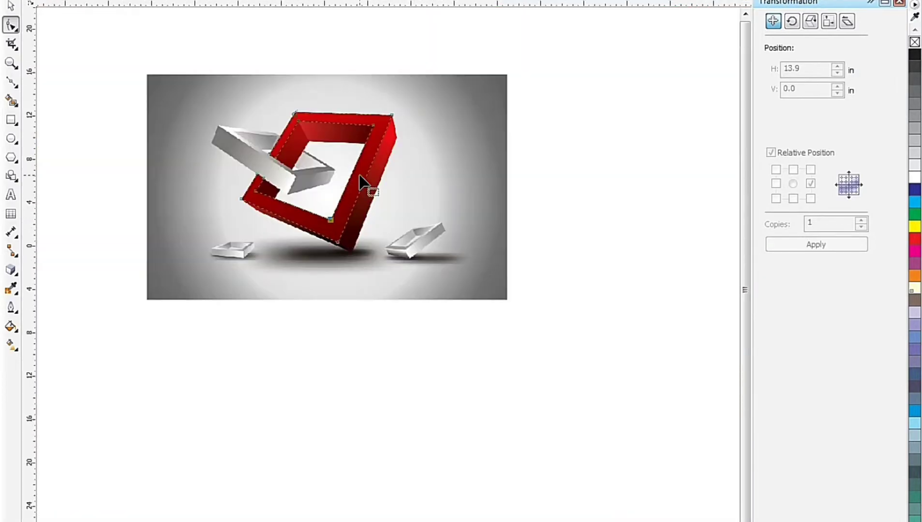
scroll(371, 129, up, 4)
scroll(372, 130, up, 2)
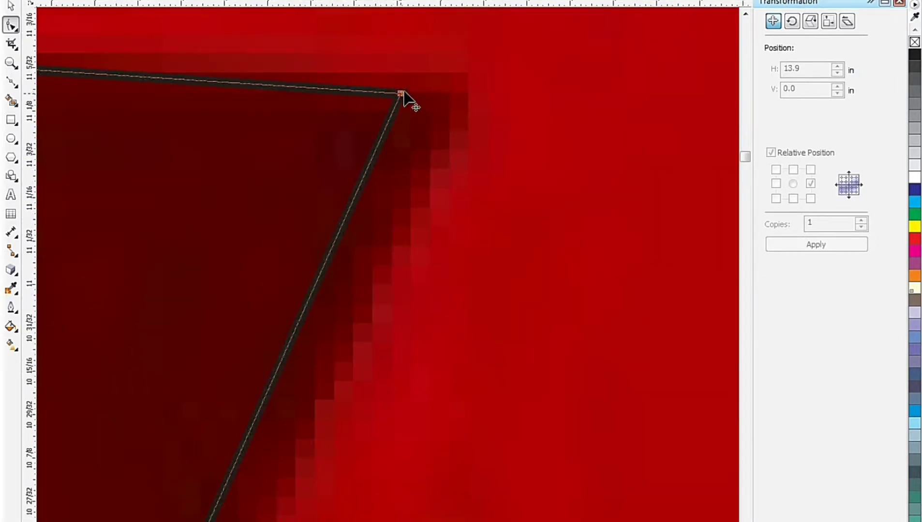
drag(409, 95, 463, 82)
scroll(484, 96, down, 3)
scroll(557, 63, up, 2)
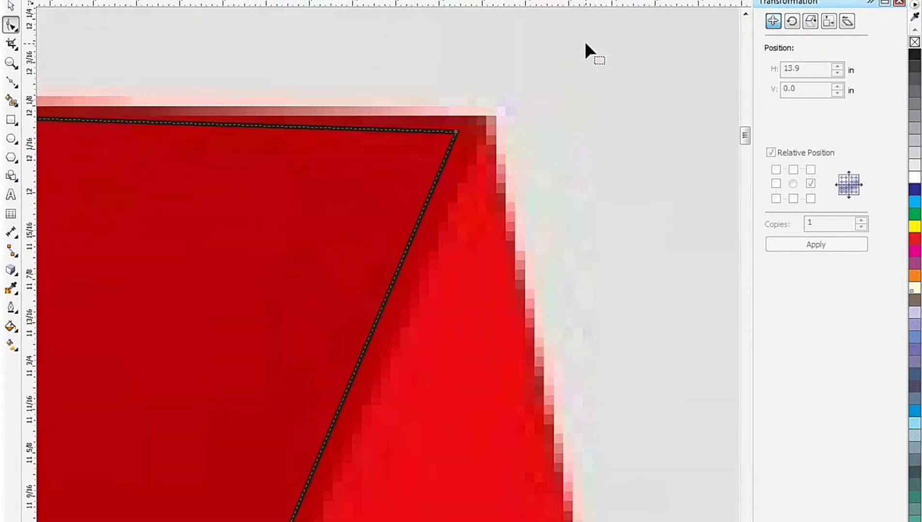
drag(456, 132, 489, 117)
scroll(489, 117, down, 2)
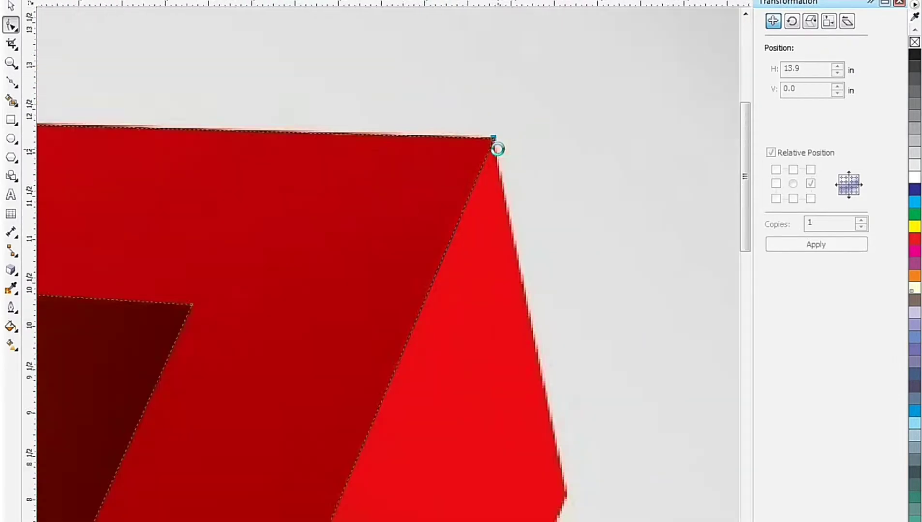
scroll(499, 140, down, 3)
scroll(510, 159, up, 1)
scroll(535, 133, up, 3)
scroll(504, 118, up, 2)
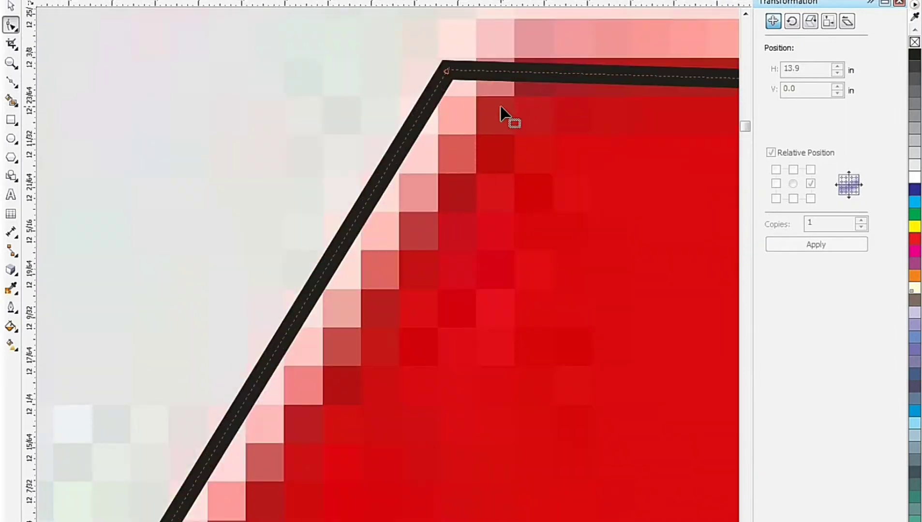
drag(445, 72, 525, 31)
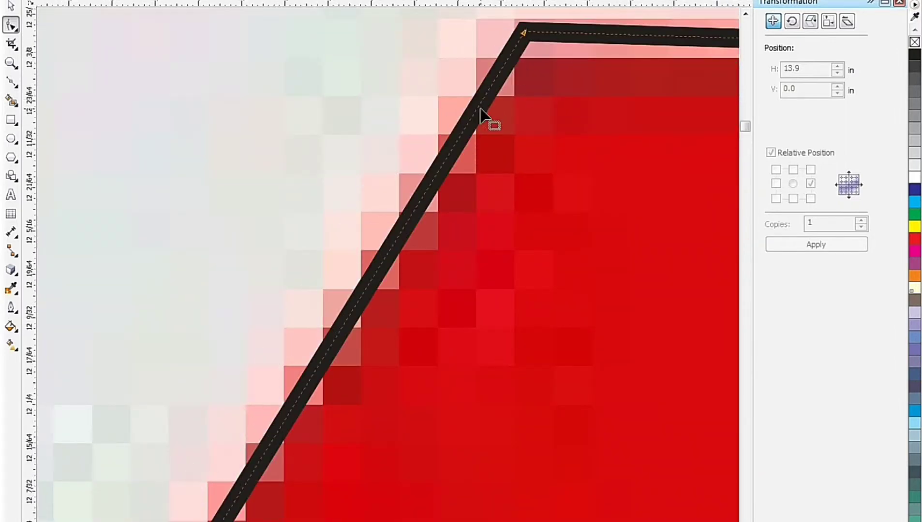
scroll(403, 111, down, 2)
scroll(403, 112, down, 2)
scroll(451, 227, up, 3)
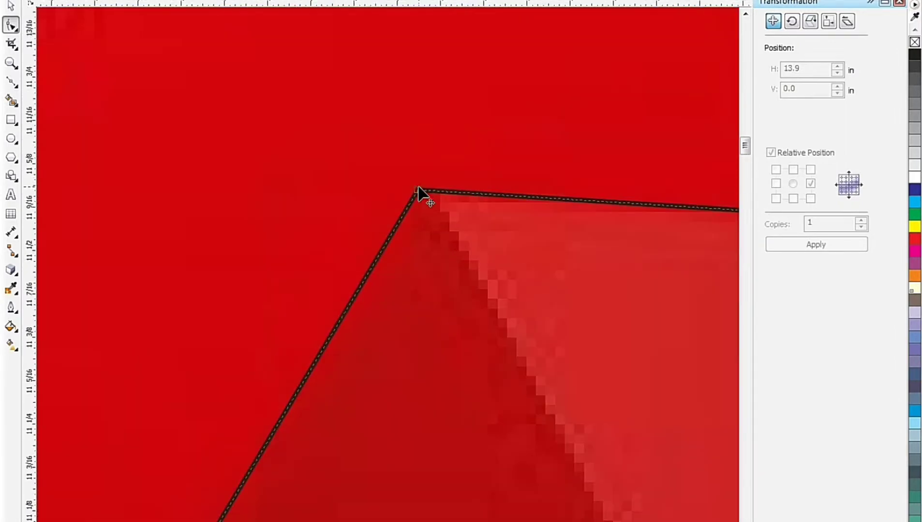
drag(422, 190, 430, 192)
scroll(430, 191, down, 3)
scroll(379, 150, down, 3)
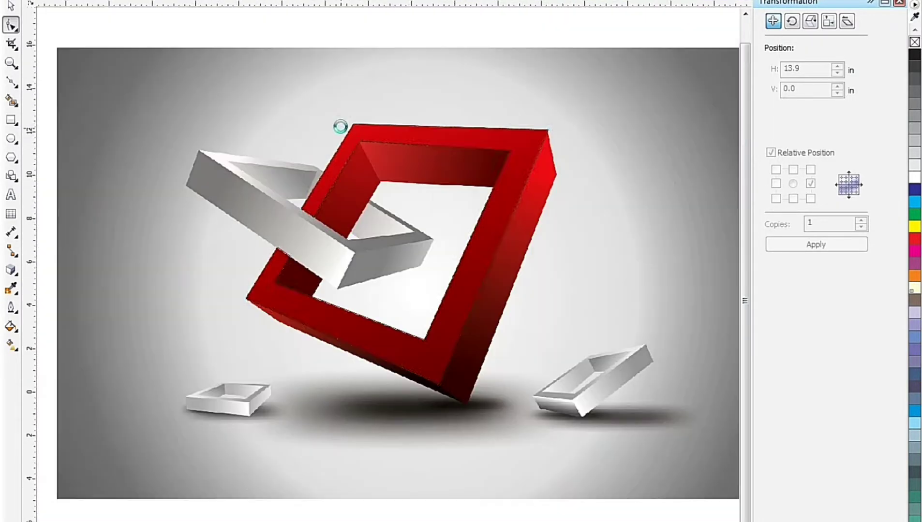
scroll(398, 220, up, 2)
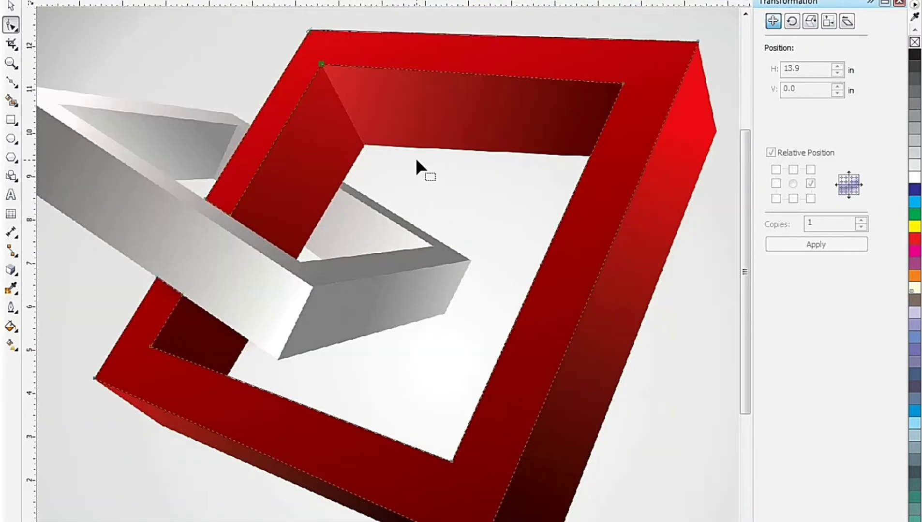
Step: Fill the frame's front-face shape with solid bright red
click(914, 239)
scroll(490, 158, down, 2)
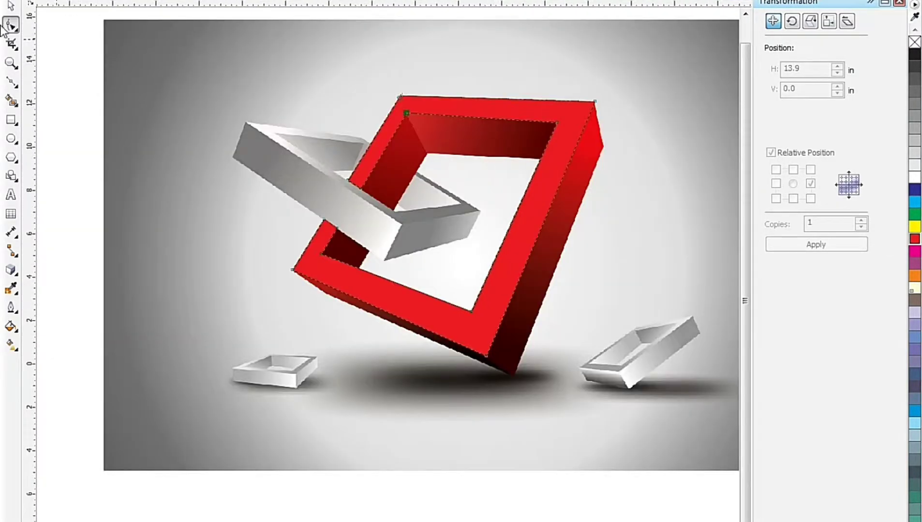
click(12, 82)
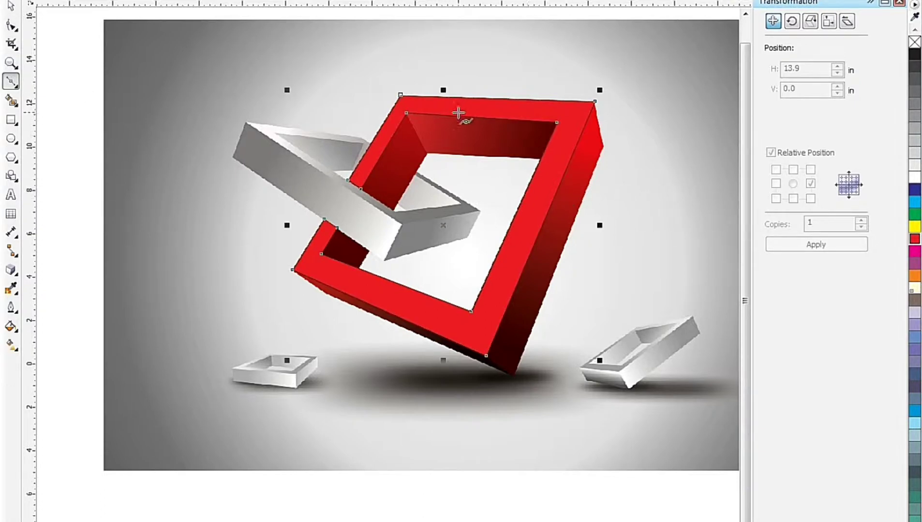
Step: Start a polyline over the frame's outer side faces at its top-right and bottom corners
scroll(597, 122, up, 1)
scroll(556, 125, up, 1)
scroll(528, 84, down, 1)
scroll(527, 85, up, 2)
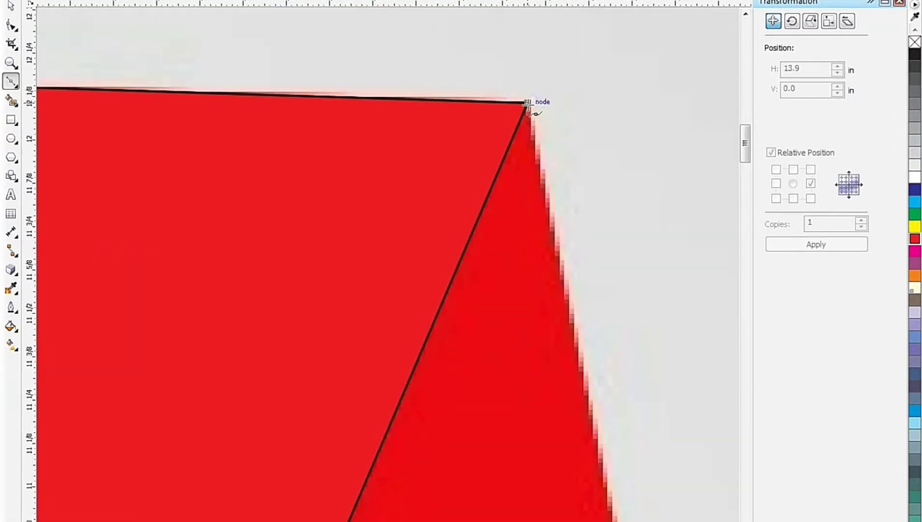
scroll(528, 103, down, 3)
scroll(440, 92, up, 2)
scroll(417, 135, up, 1)
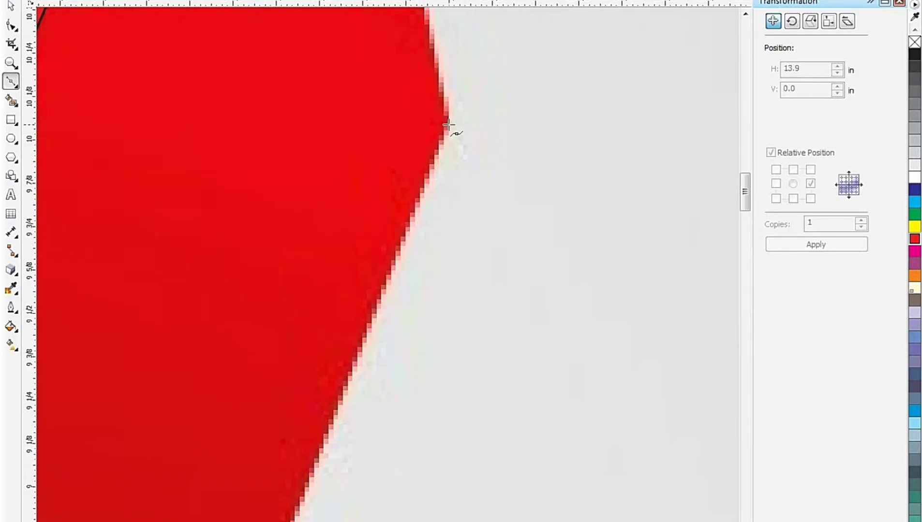
click(446, 121)
scroll(460, 118, down, 3)
scroll(360, 373, down, 2)
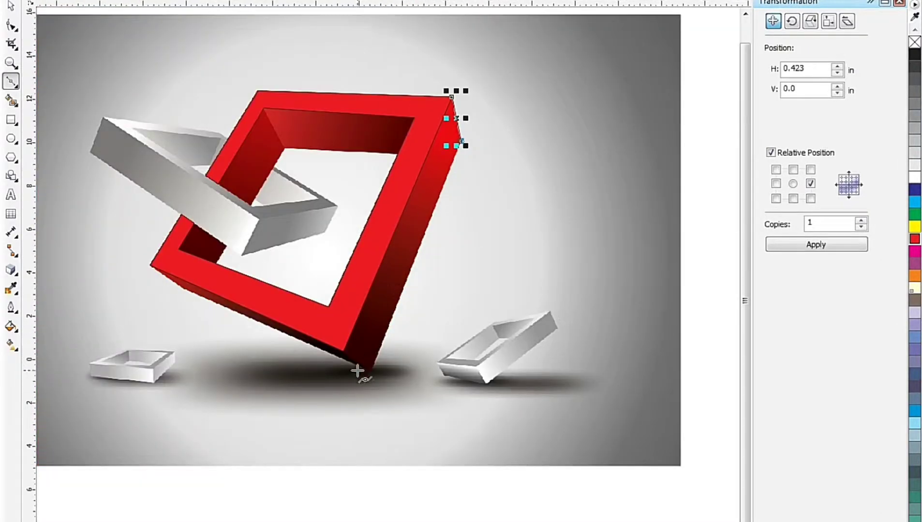
scroll(369, 377, up, 3)
click(433, 298)
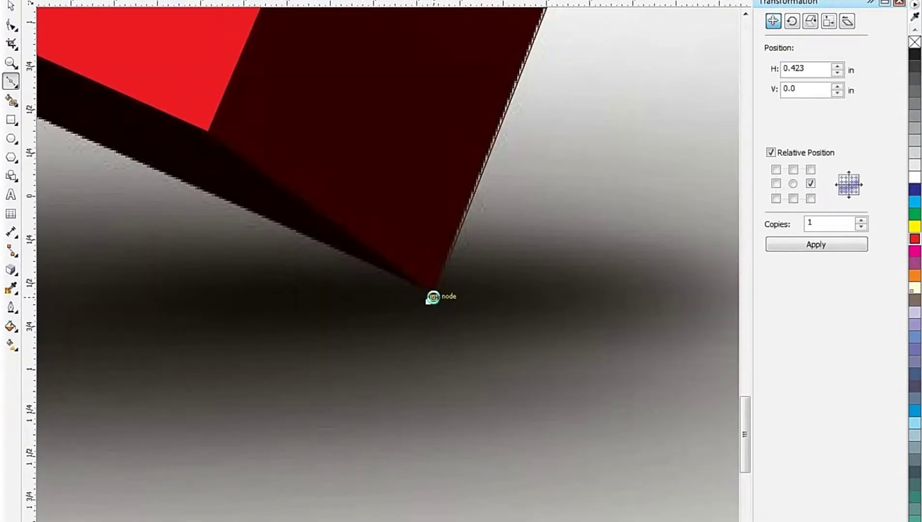
scroll(229, 168, down, 2)
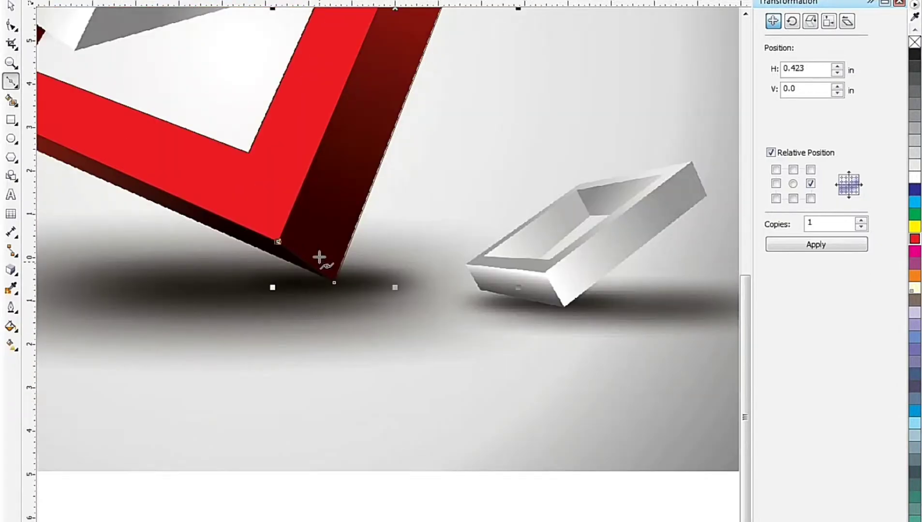
scroll(319, 257, down, 1)
click(350, 134)
scroll(350, 134, down, 1)
scroll(329, 161, up, 4)
scroll(344, 102, up, 2)
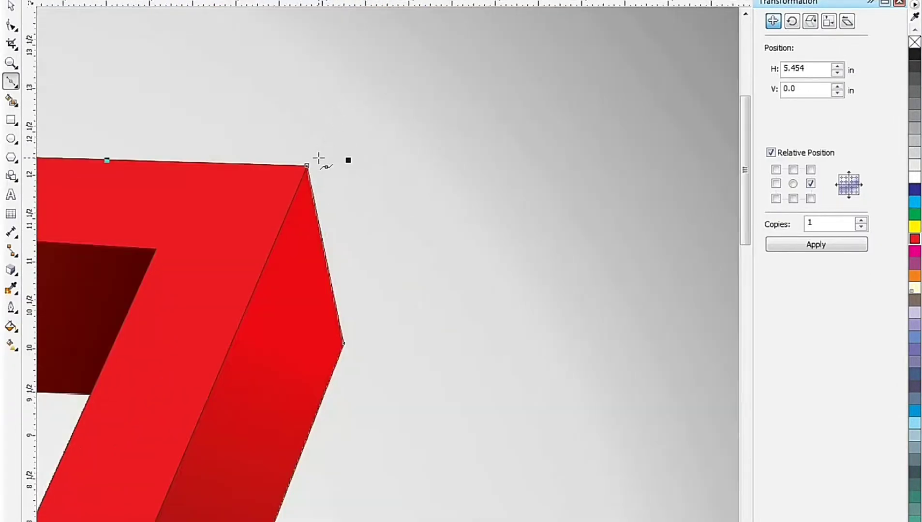
Step: Finish the side-face shape at the left outer corner and bottom tip, then fill it solid red
scroll(308, 166, down, 3)
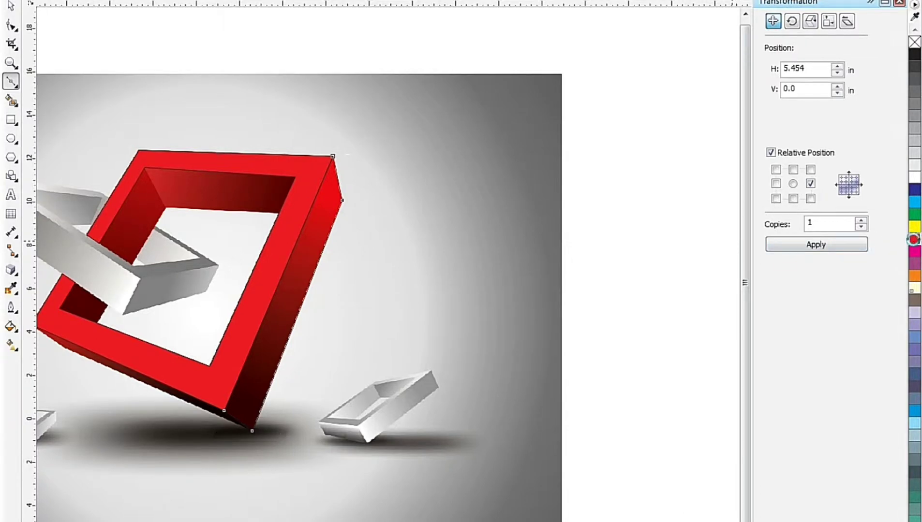
scroll(489, 189, down, 1)
scroll(486, 187, down, 2)
scroll(509, 229, up, 3)
scroll(415, 169, up, 3)
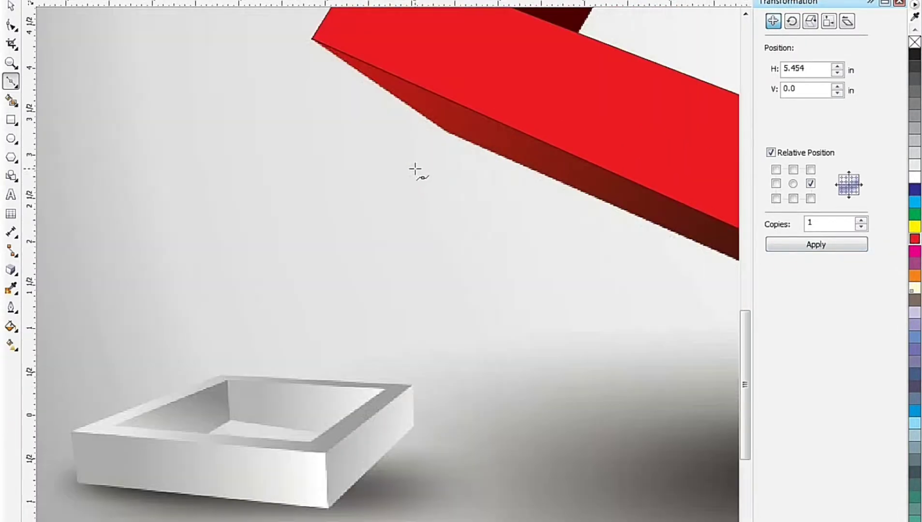
click(449, 135)
scroll(432, 140, down, 1)
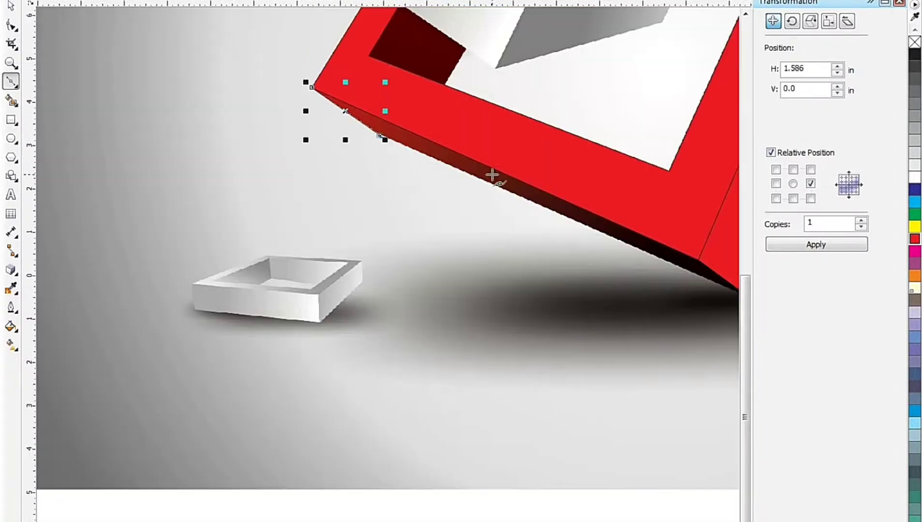
scroll(493, 179, down, 1)
scroll(476, 200, up, 1)
scroll(476, 199, up, 1)
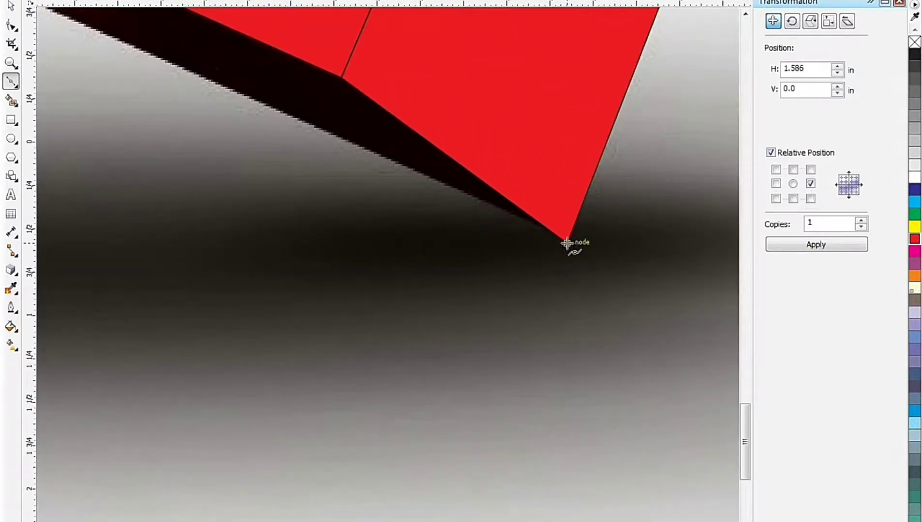
click(567, 241)
scroll(455, 160, up, 1)
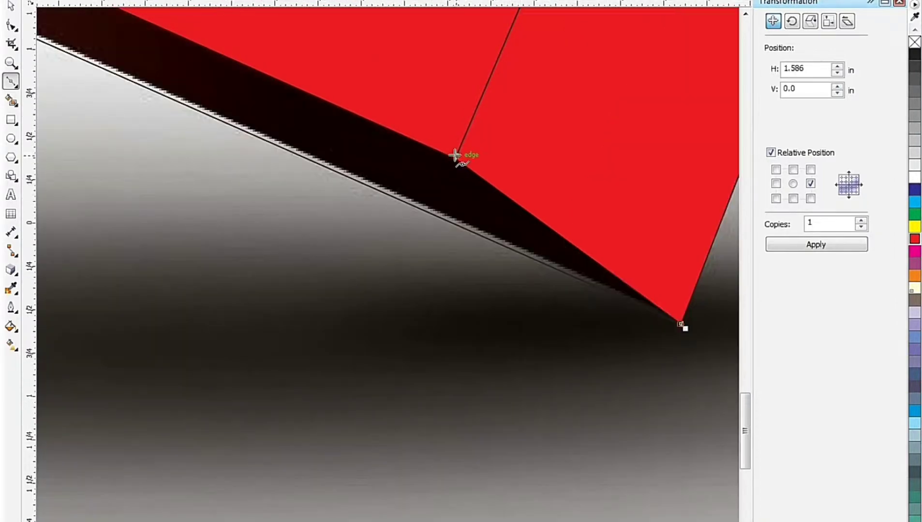
scroll(539, 215, down, 2)
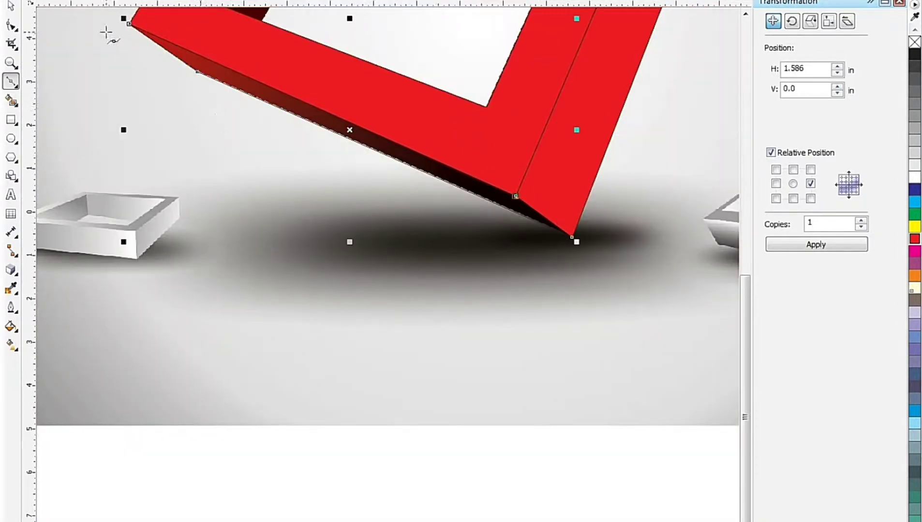
scroll(106, 32, up, 3)
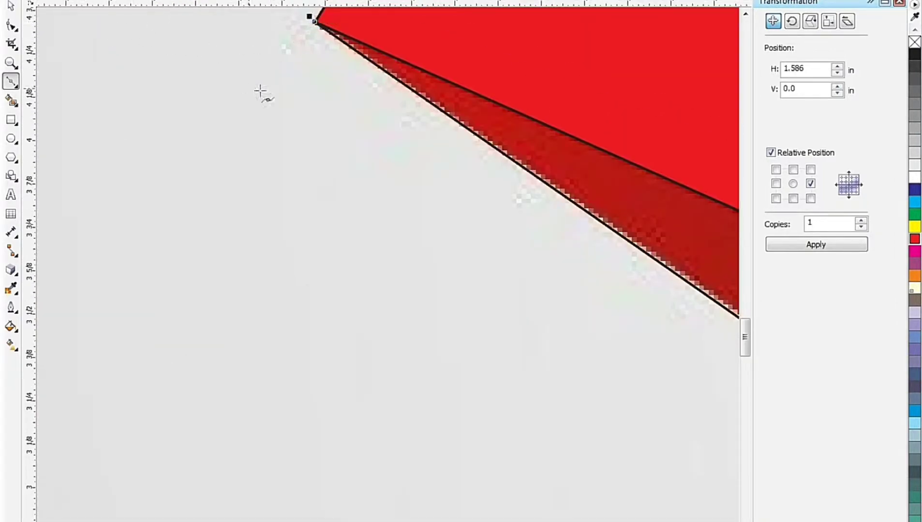
click(915, 239)
scroll(242, 213, down, 3)
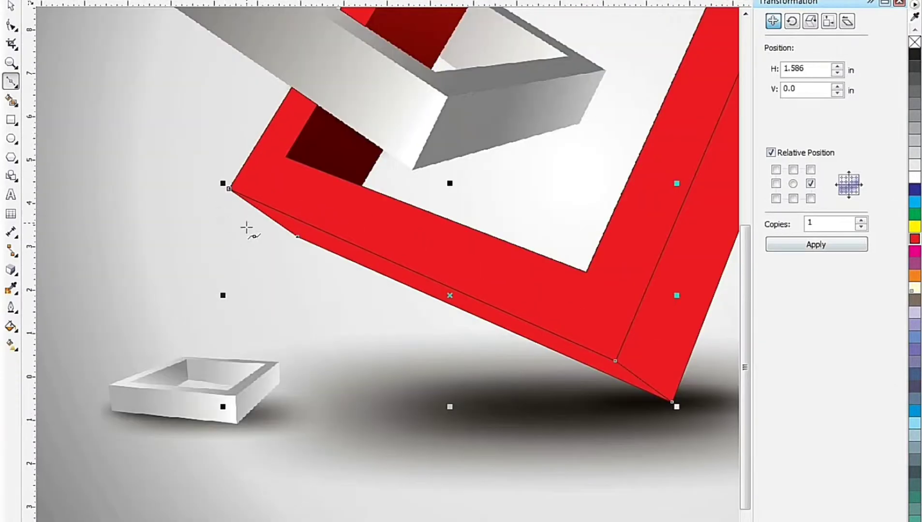
scroll(271, 232, down, 1)
scroll(349, 69, up, 2)
scroll(380, 92, down, 1)
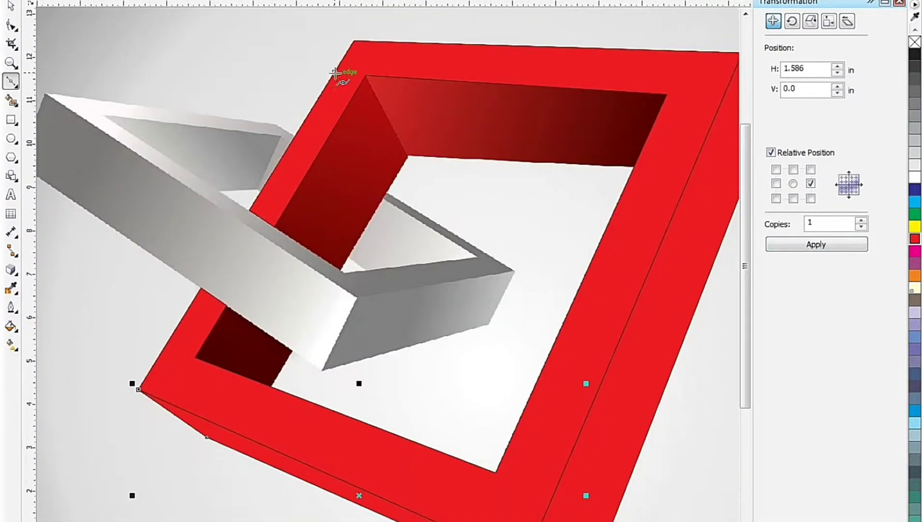
scroll(389, 79, up, 2)
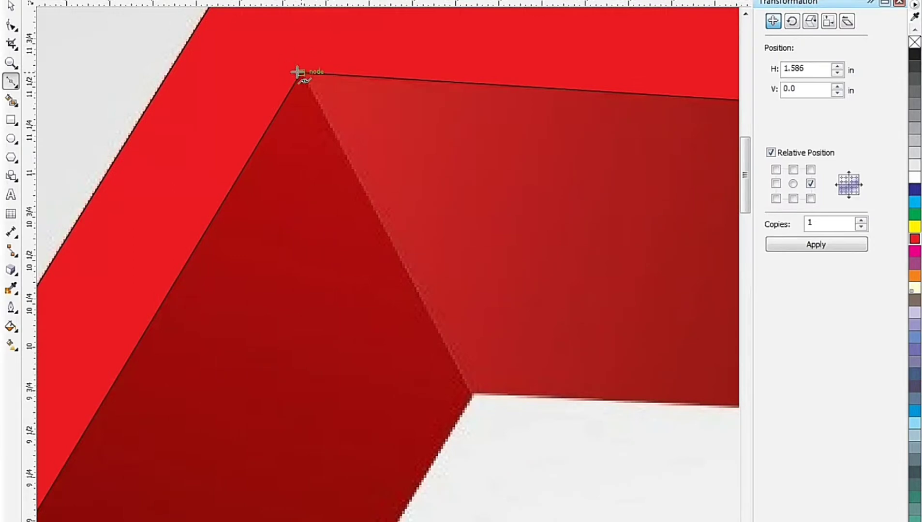
Step: Trace the frame's inner top face as a closed four-corner shape and fill it bright red
click(469, 396)
scroll(448, 253, down, 2)
scroll(519, 283, up, 2)
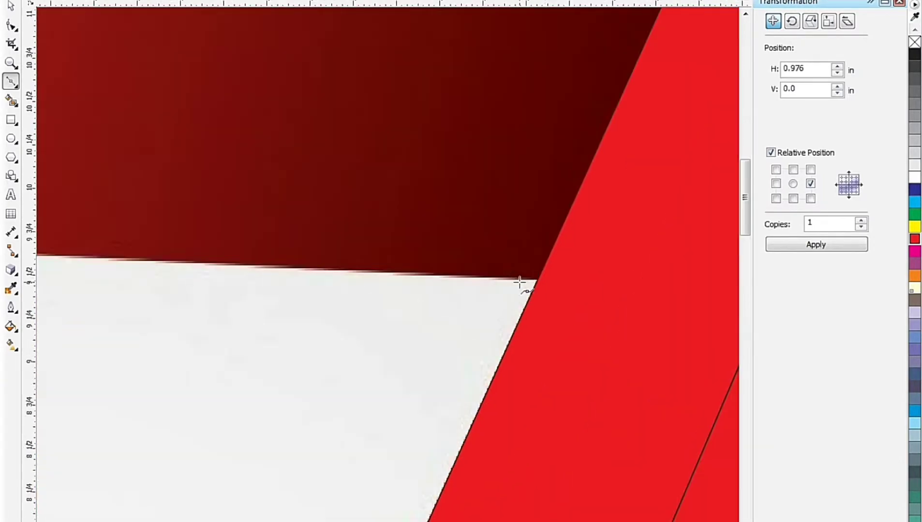
click(536, 279)
scroll(532, 278, down, 1)
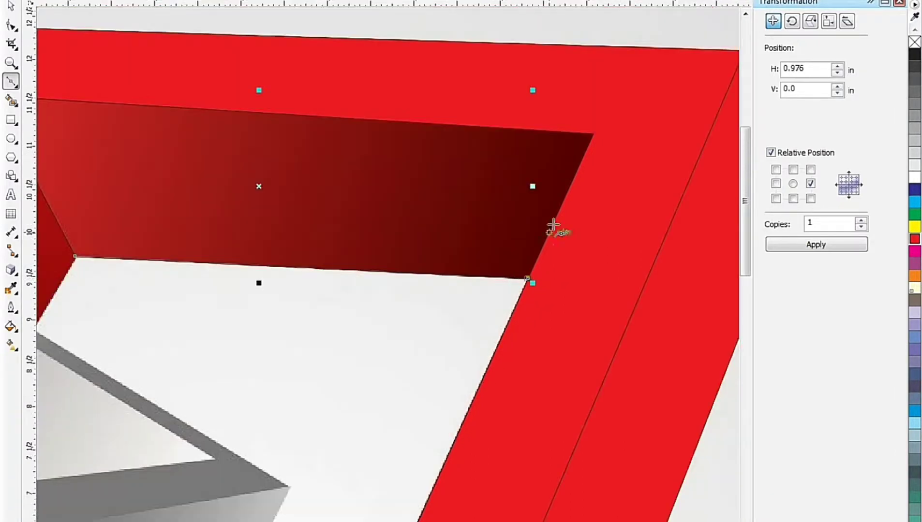
click(592, 132)
scroll(600, 160, down, 2)
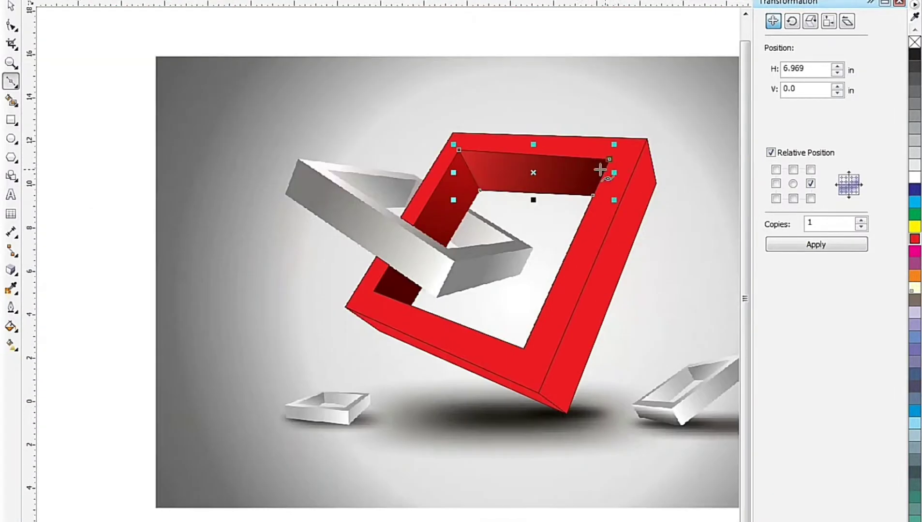
scroll(456, 148, up, 2)
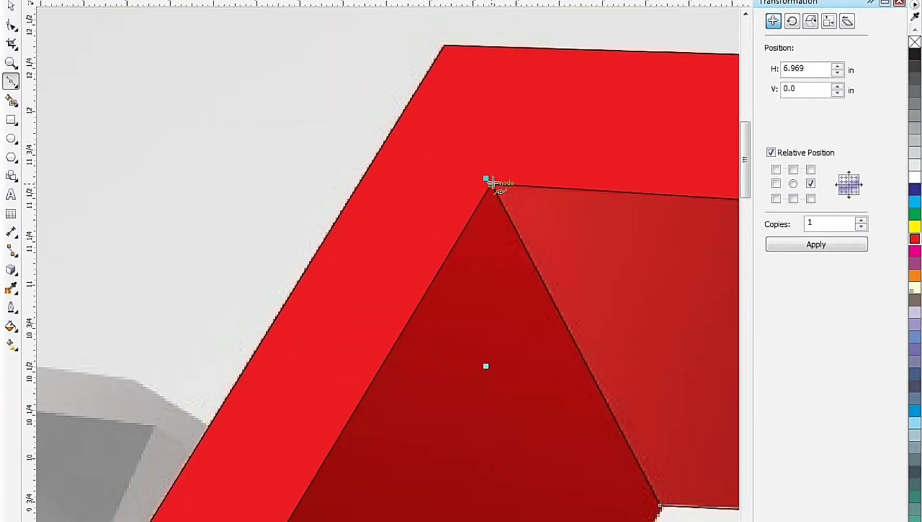
click(492, 183)
click(914, 239)
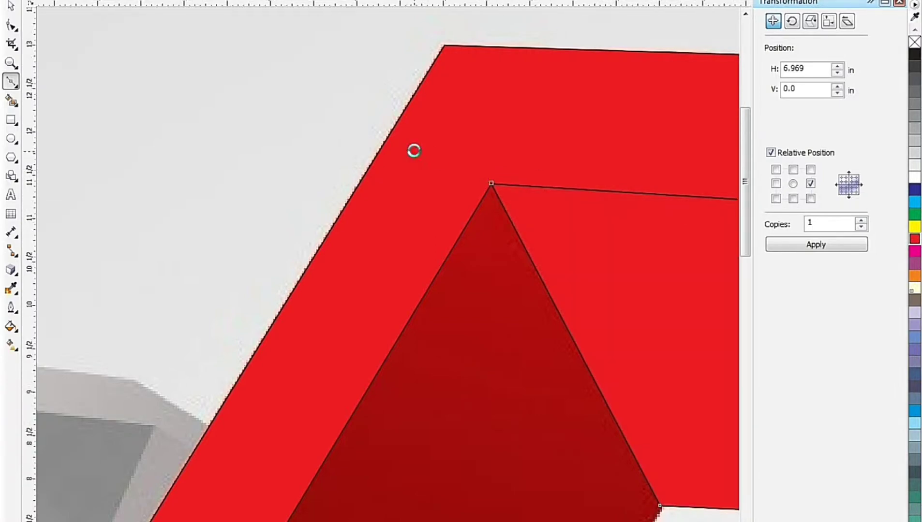
Step: Start a new shape over the inner left face at its top and lower corners
scroll(413, 150, down, 2)
scroll(433, 160, up, 2)
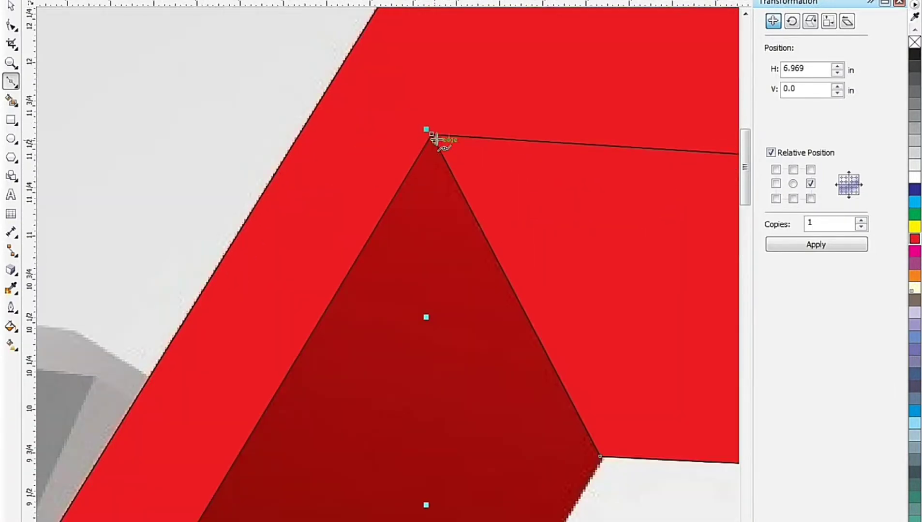
click(432, 135)
click(600, 456)
scroll(570, 346, down, 2)
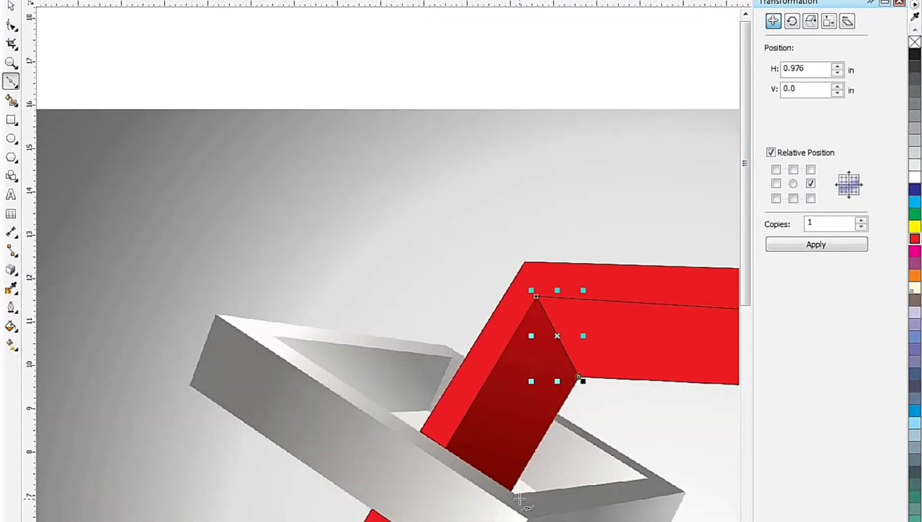
Step: Close the triangle over the inner left face's dark corner and fill it red
scroll(519, 498, up, 2)
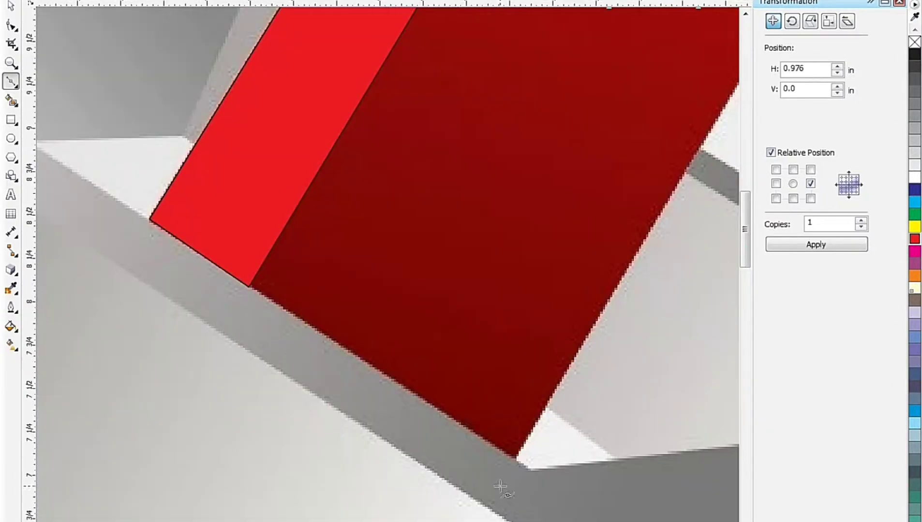
click(515, 458)
click(251, 285)
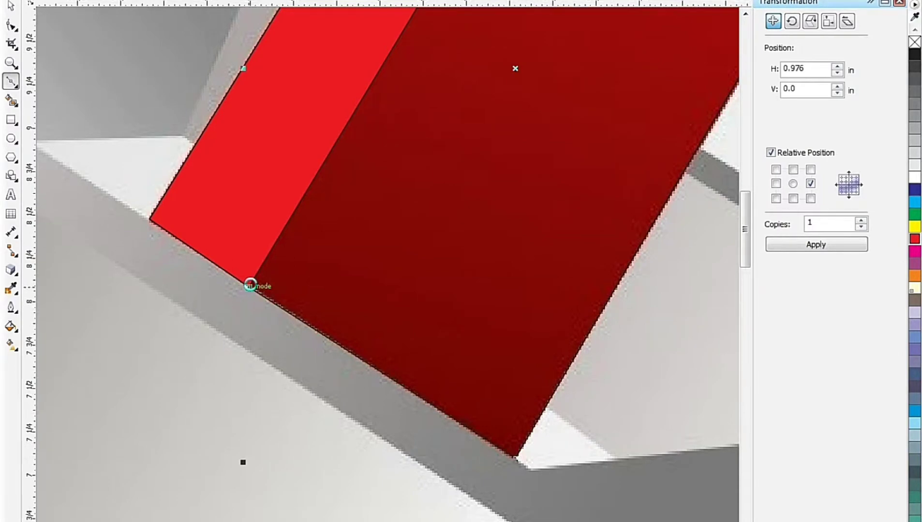
scroll(377, 212, down, 2)
scroll(359, 228, down, 2)
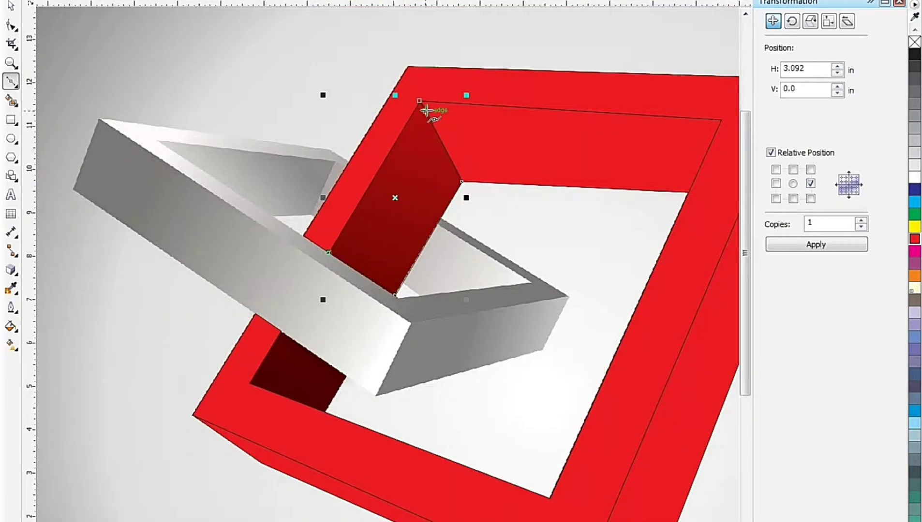
scroll(420, 102, up, 2)
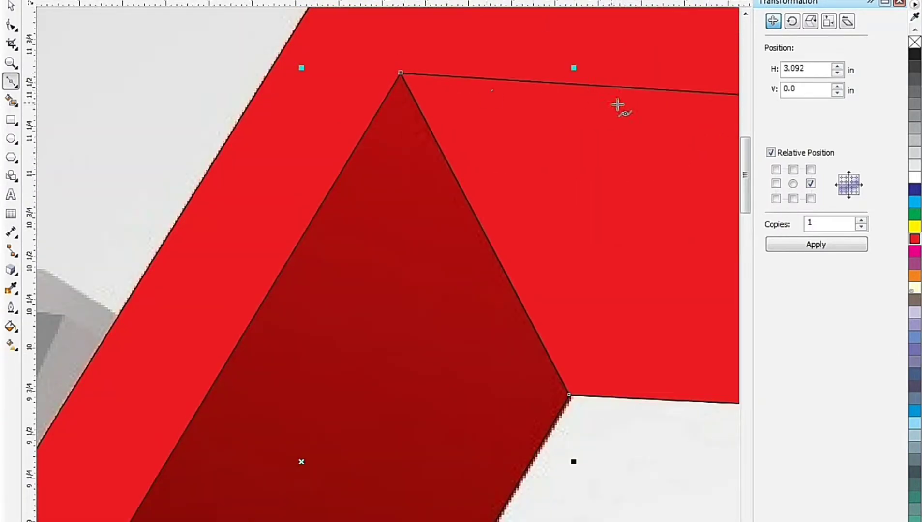
click(915, 239)
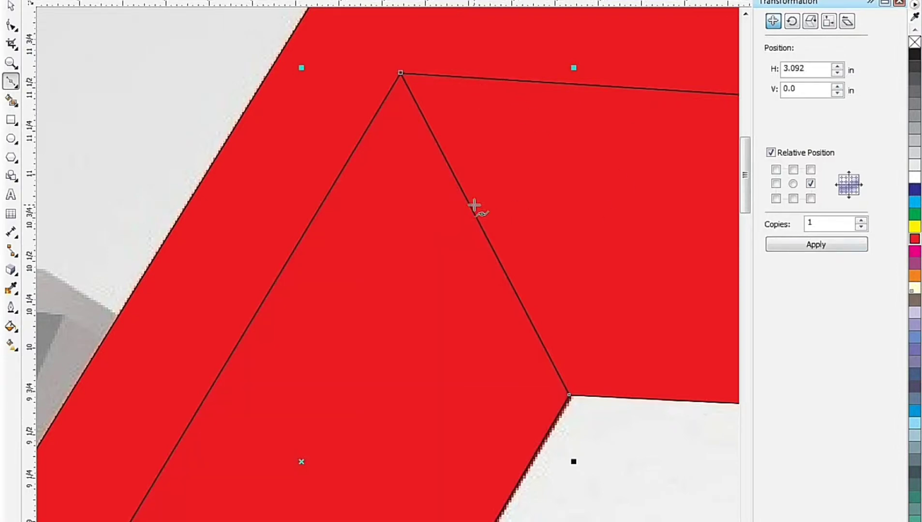
Step: Trace the remaining dark inner face as a four-point shape and fill it red
scroll(473, 193, down, 3)
scroll(412, 261, up, 3)
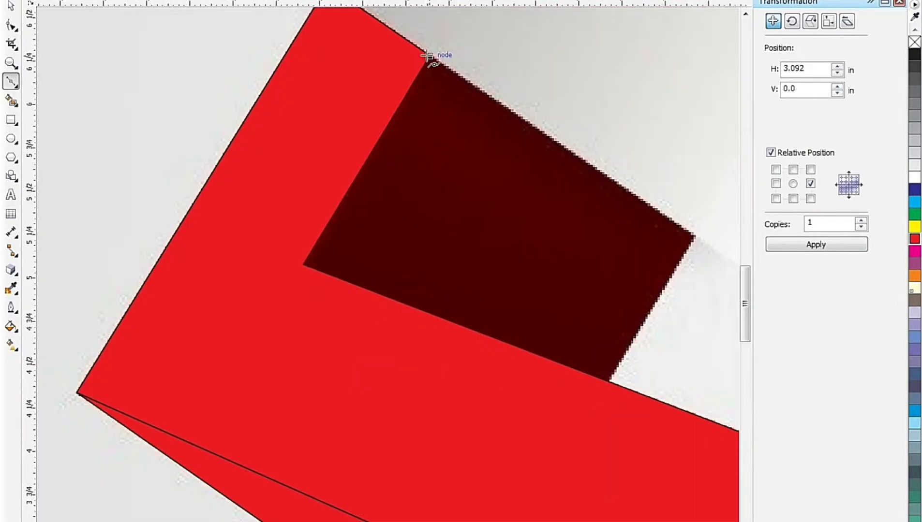
click(693, 236)
click(607, 381)
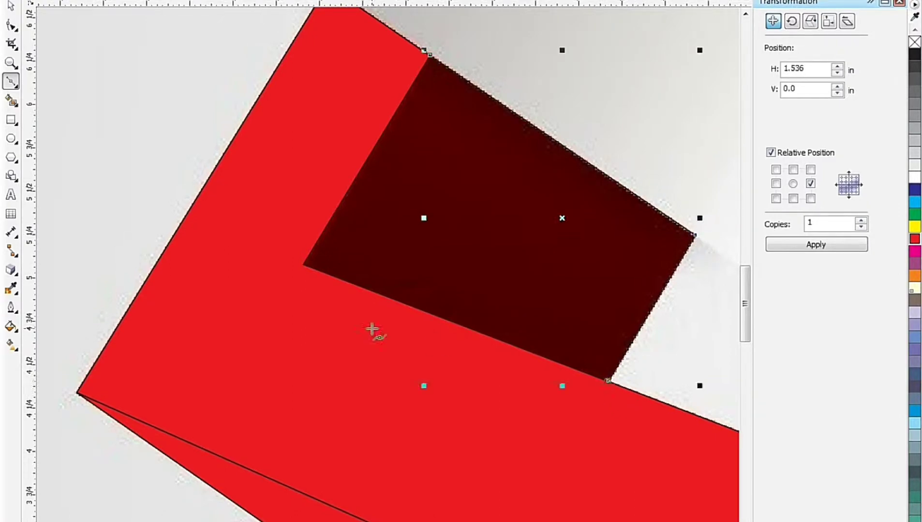
click(304, 264)
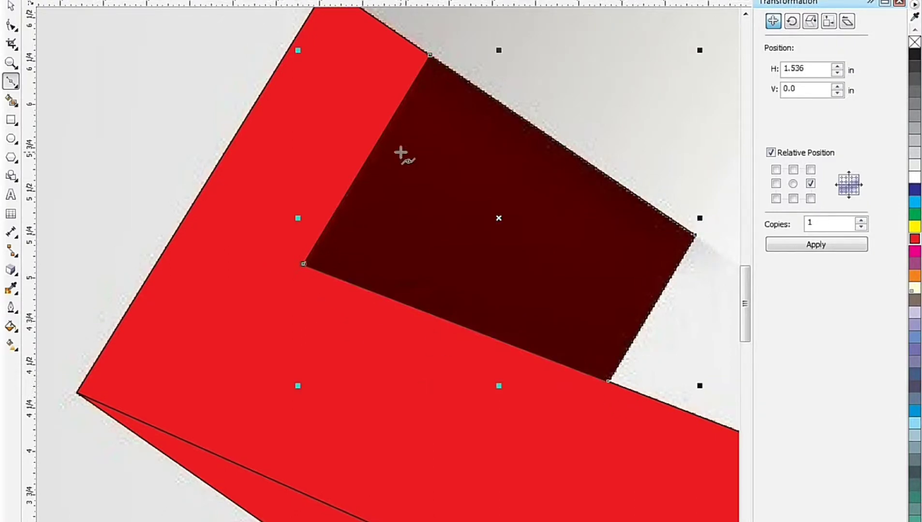
click(430, 56)
click(914, 238)
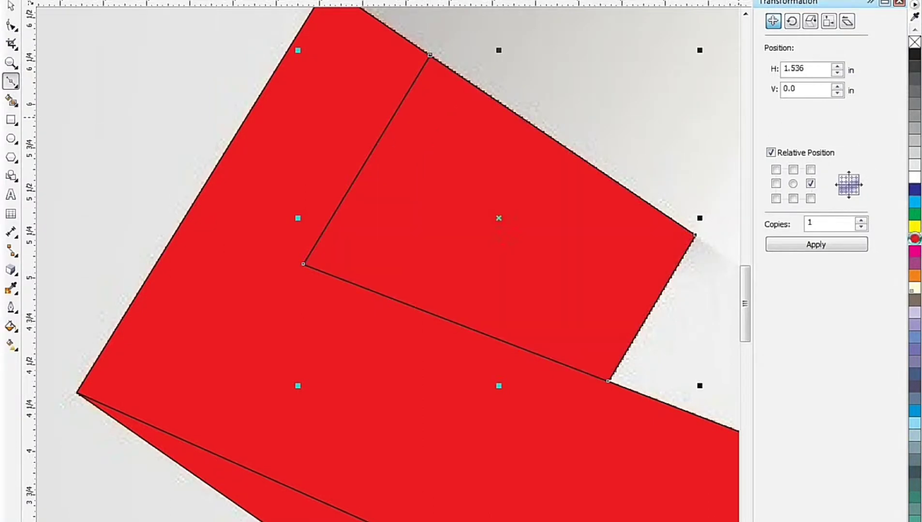
scroll(247, 205, down, 2)
scroll(318, 349, down, 2)
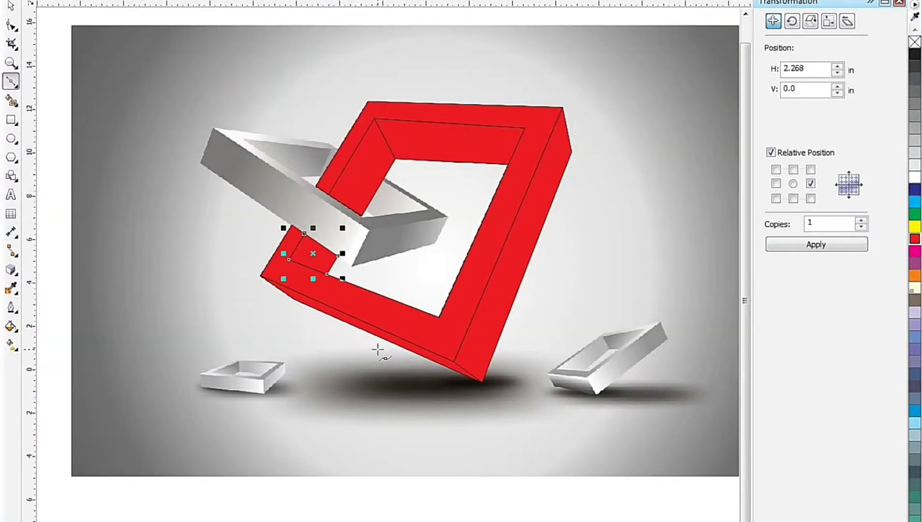
click(10, 7)
scroll(420, 330, down, 2)
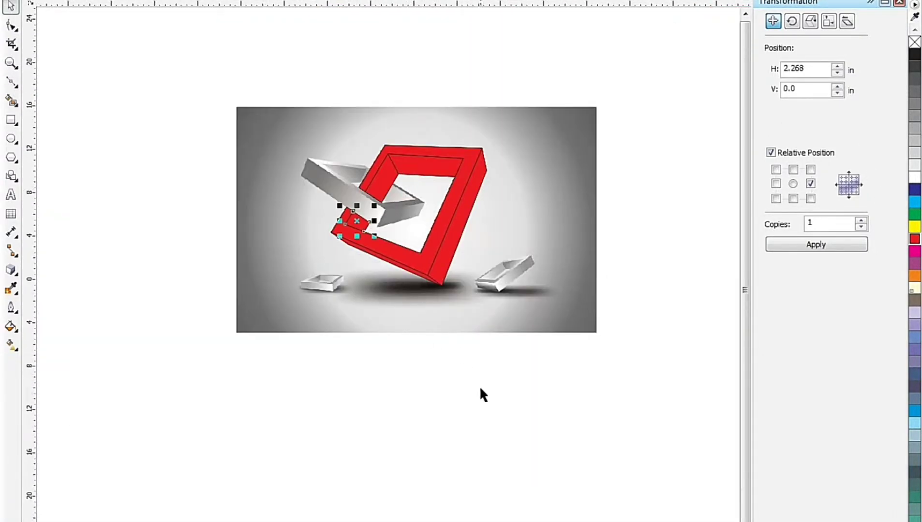
Step: Trace a polyline around the gray box's rim from its corner to the red frame's edge
click(484, 398)
scroll(325, 99, up, 4)
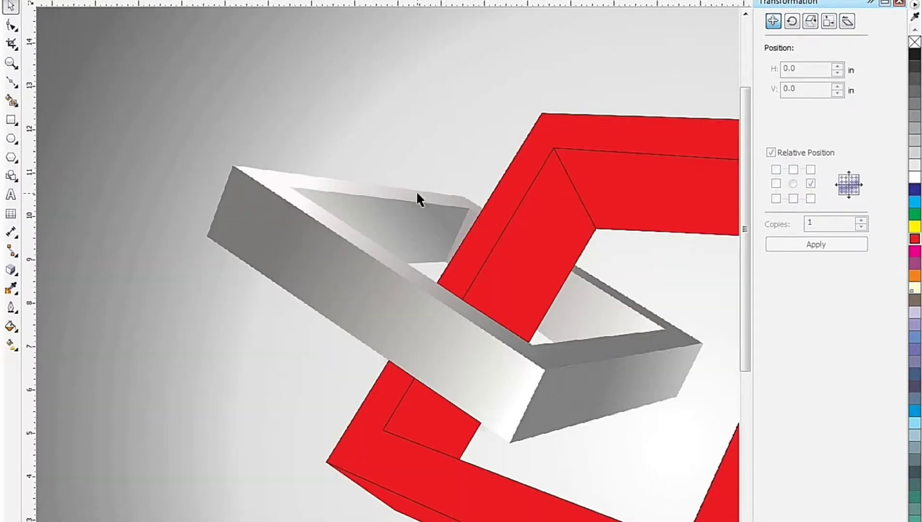
click(10, 82)
scroll(469, 200, up, 2)
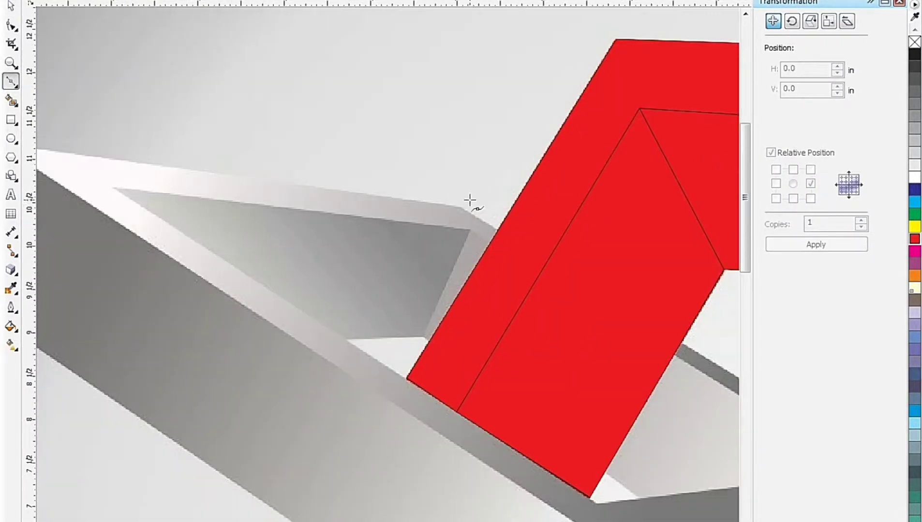
scroll(441, 207, down, 2)
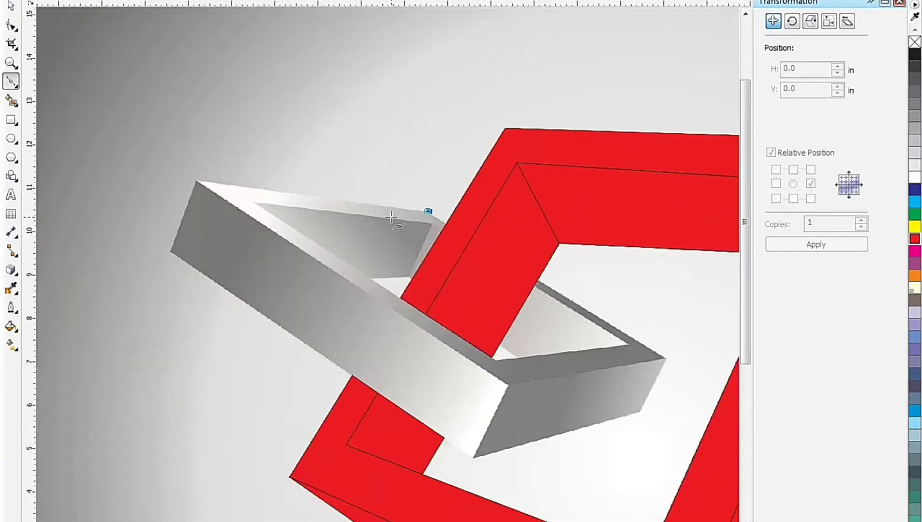
scroll(152, 173, up, 4)
click(299, 205)
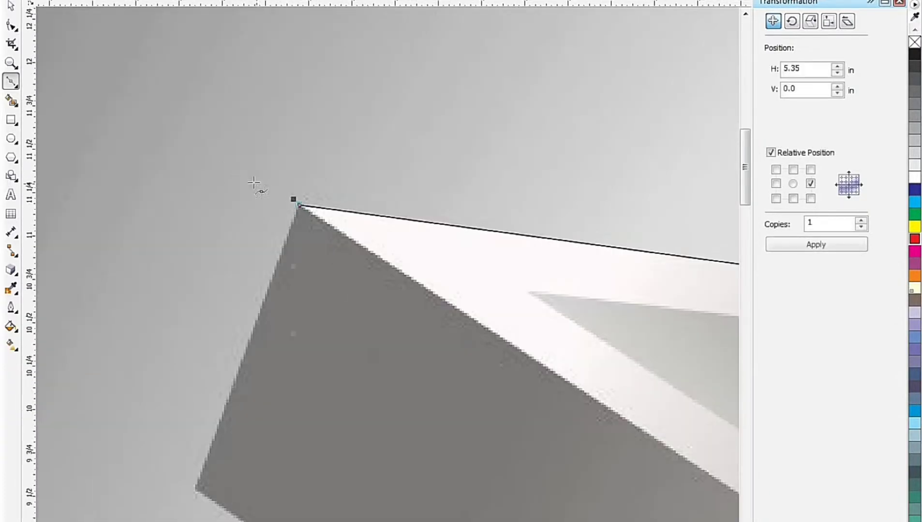
scroll(257, 191, down, 4)
scroll(562, 376, up, 4)
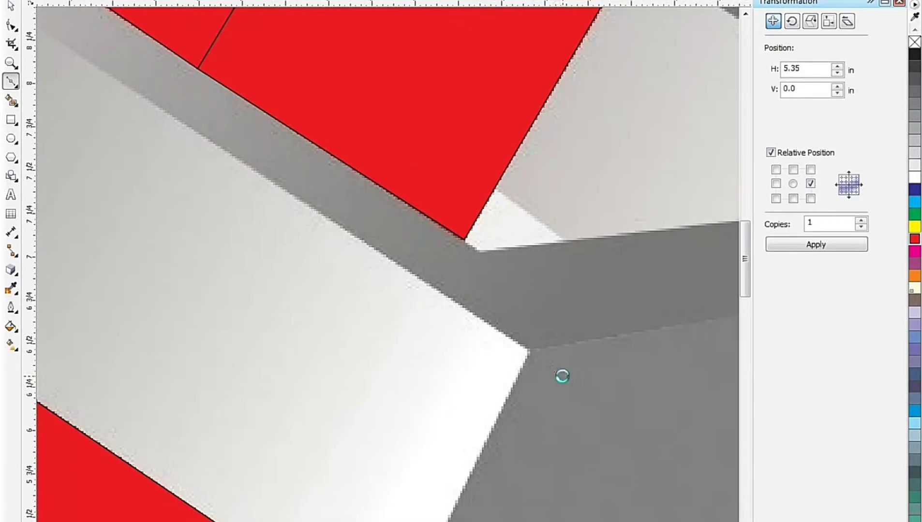
click(531, 352)
scroll(273, 300, down, 2)
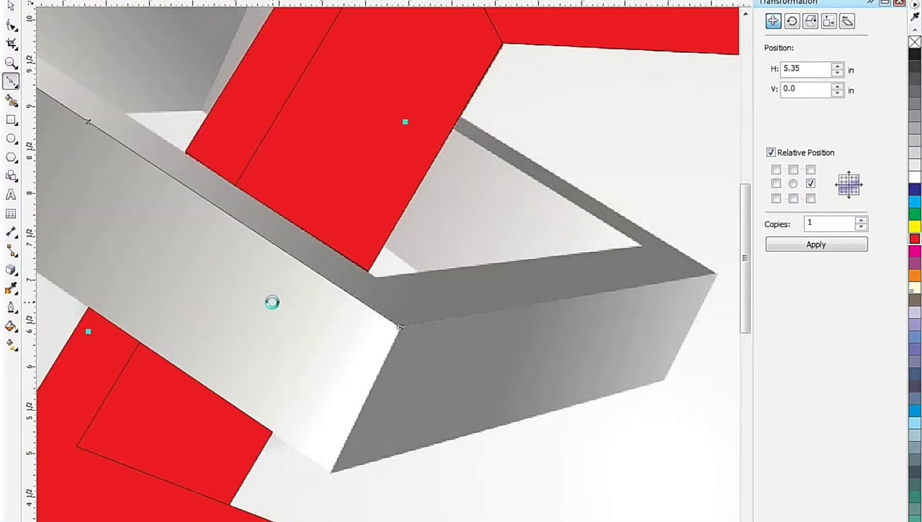
scroll(274, 304, down, 2)
scroll(454, 311, up, 2)
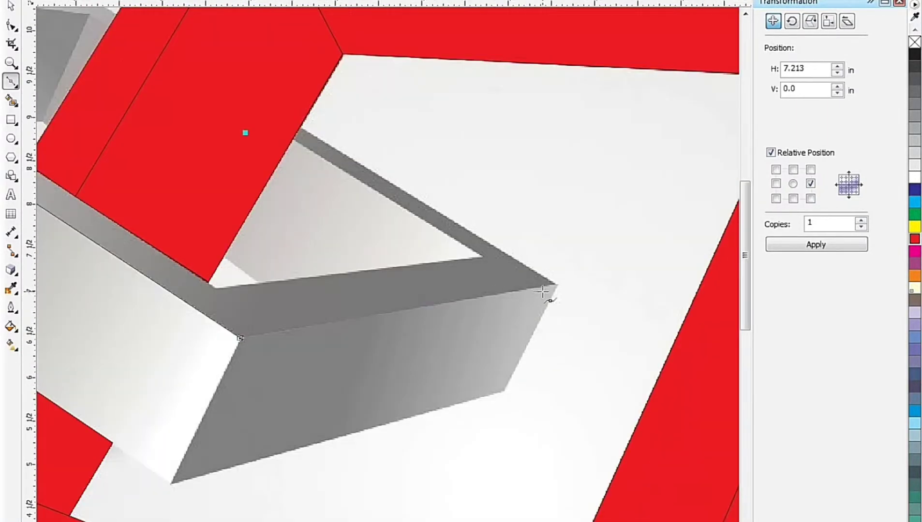
click(557, 285)
scroll(554, 289, down, 3)
scroll(422, 218, up, 3)
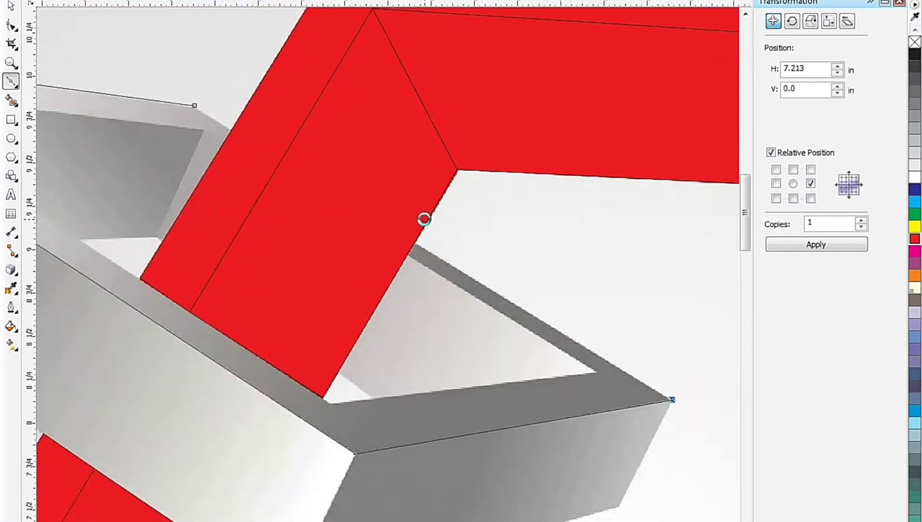
scroll(394, 296, up, 3)
click(385, 317)
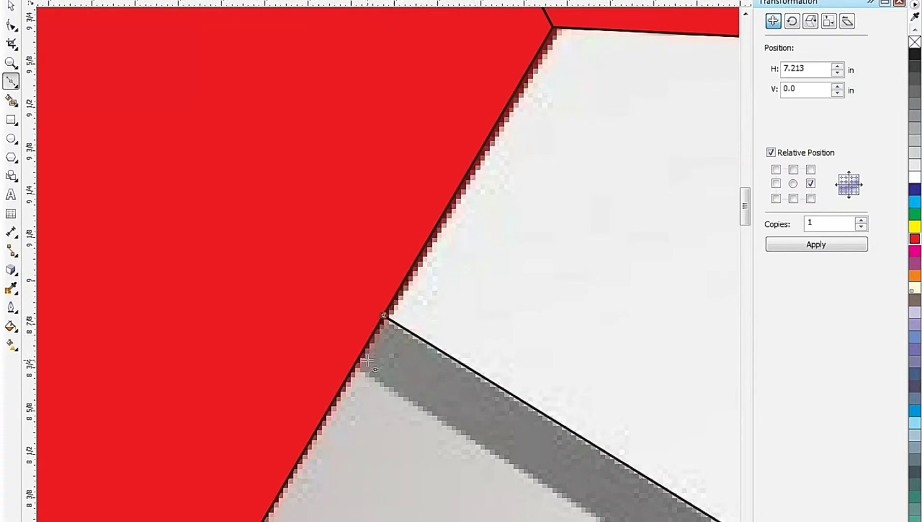
Step: Finish the rim outline along the red band's edge, close it, and fill it medium grey
scroll(350, 315, down, 2)
scroll(350, 315, down, 2)
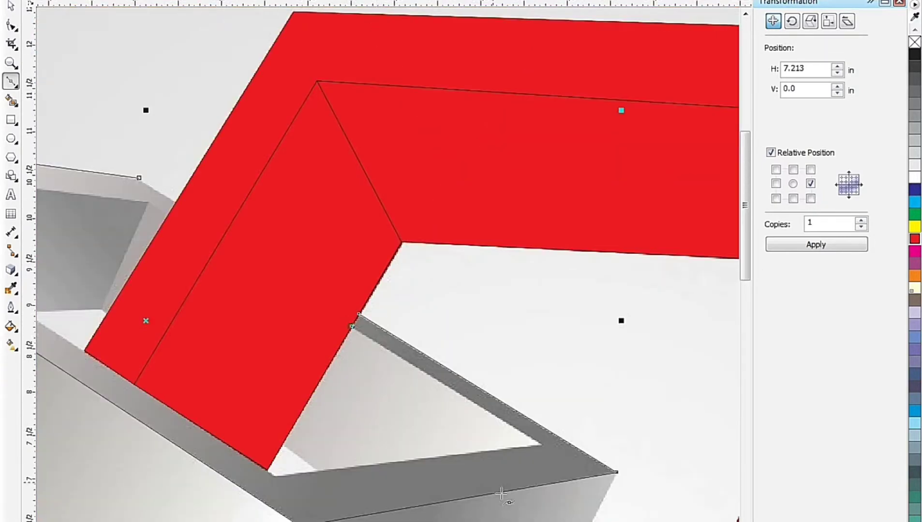
scroll(534, 451, up, 3)
click(553, 424)
scroll(554, 416, down, 3)
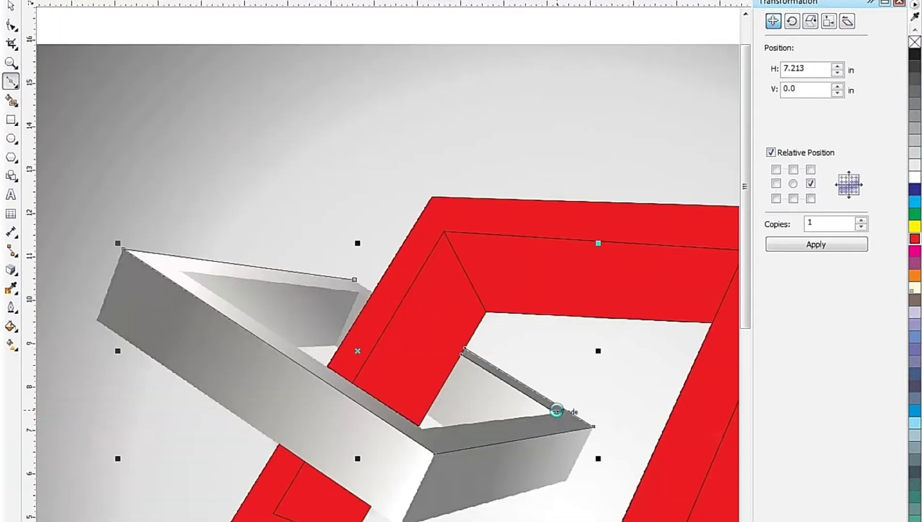
scroll(406, 445, up, 2)
click(440, 413)
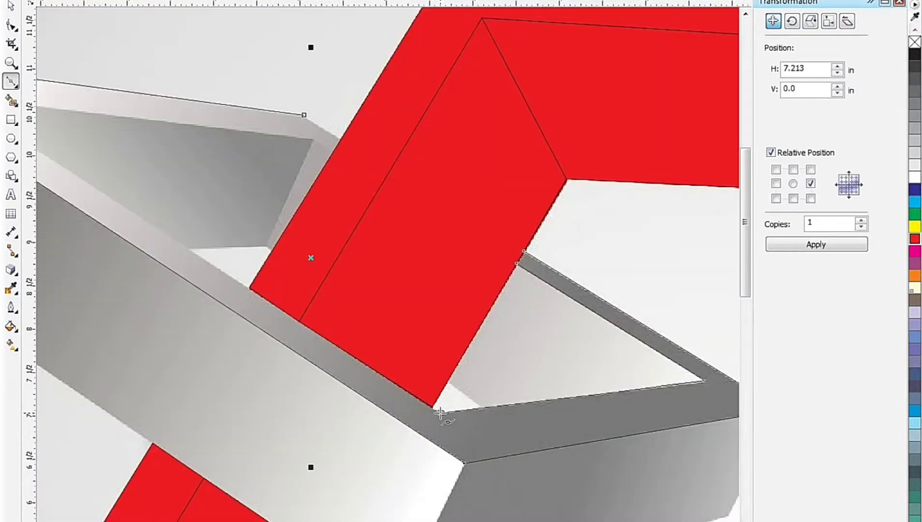
scroll(433, 406, up, 4)
click(381, 369)
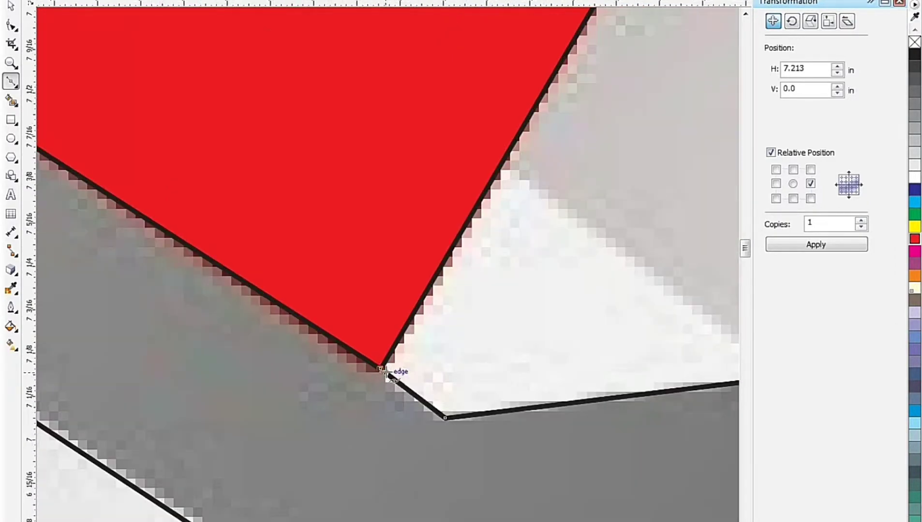
scroll(381, 369, down, 4)
scroll(242, 270, up, 4)
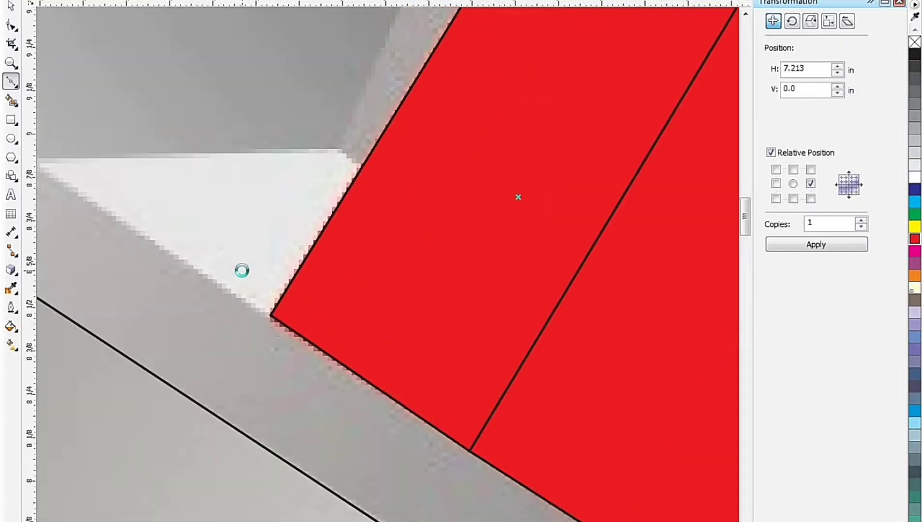
click(274, 318)
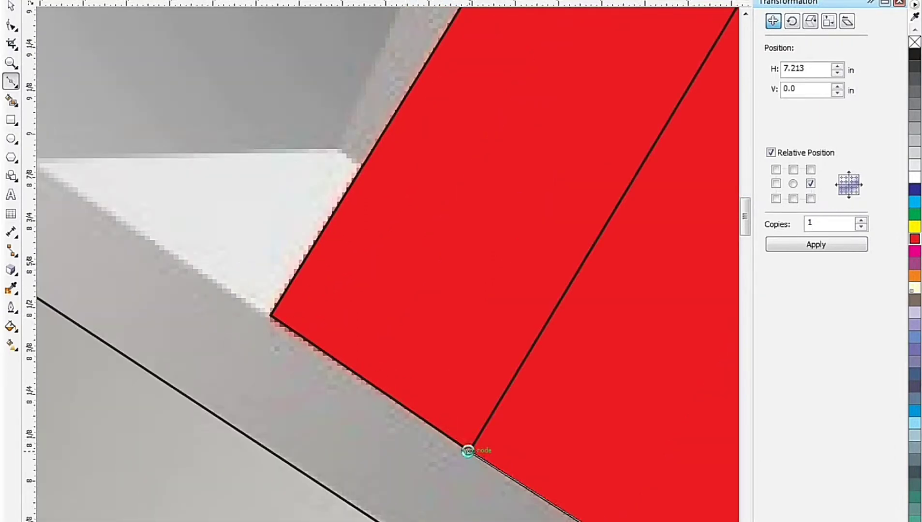
click(337, 367)
scroll(336, 367, down, 3)
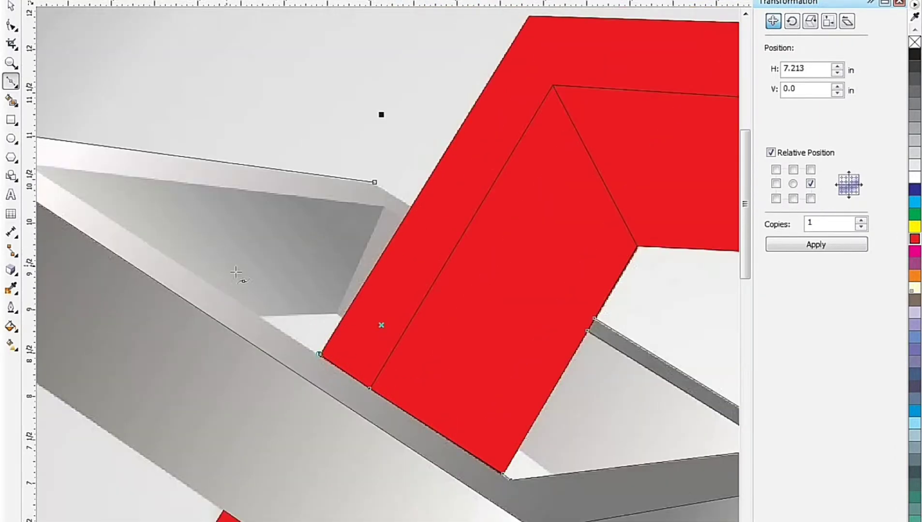
scroll(196, 228, down, 2)
scroll(177, 239, up, 5)
scroll(172, 219, down, 1)
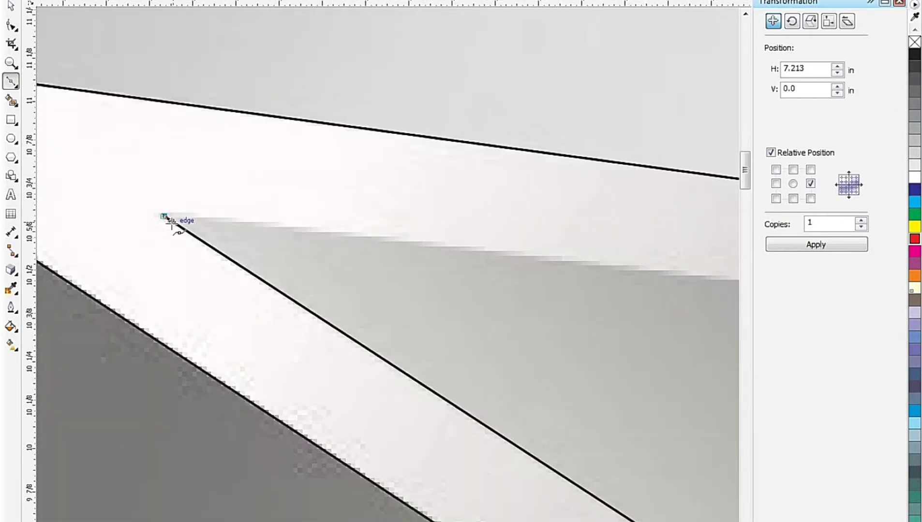
scroll(436, 294, down, 2)
scroll(337, 172, up, 2)
scroll(306, 178, up, 2)
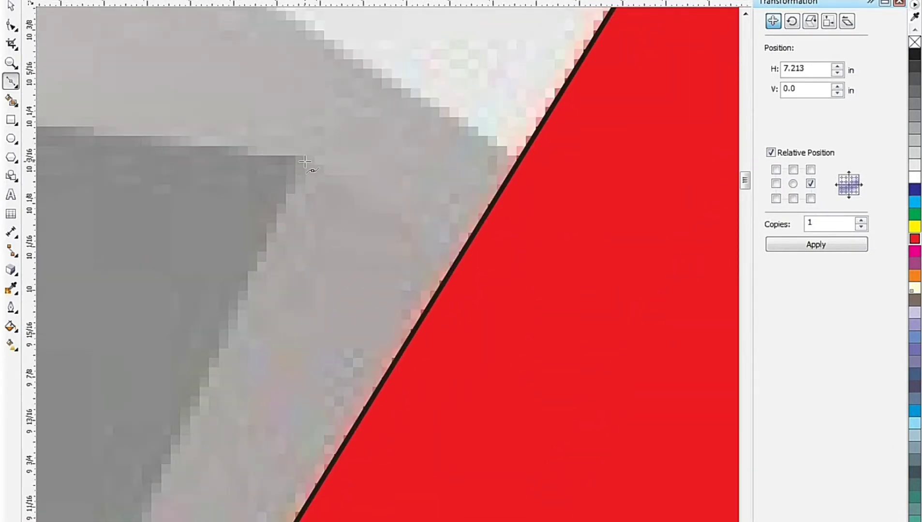
scroll(305, 162, down, 2)
scroll(315, 184, down, 2)
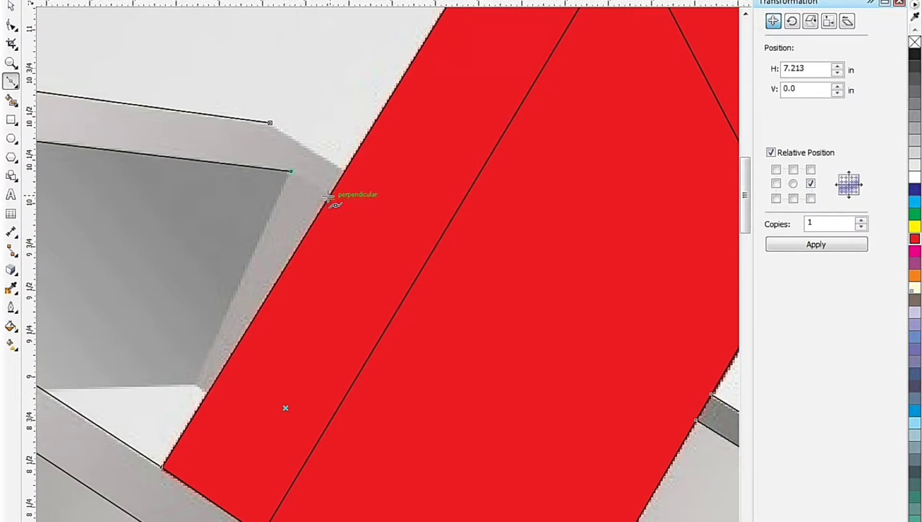
click(329, 196)
scroll(340, 179, up, 2)
scroll(353, 189, up, 2)
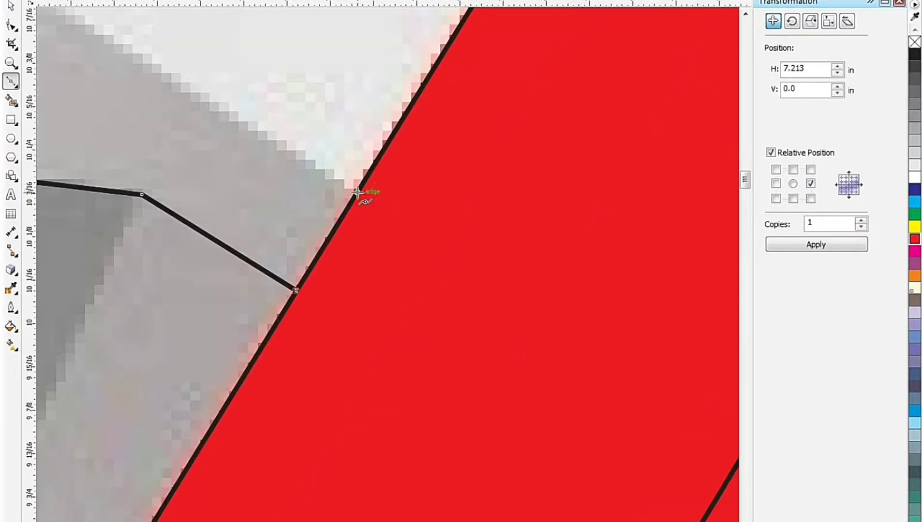
scroll(355, 225, down, 1)
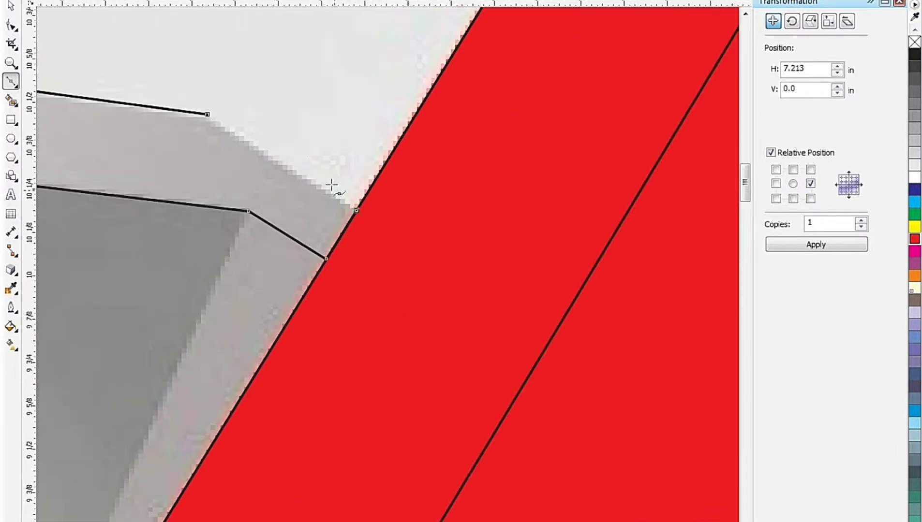
click(207, 115)
scroll(208, 116, down, 3)
scroll(257, 140, down, 2)
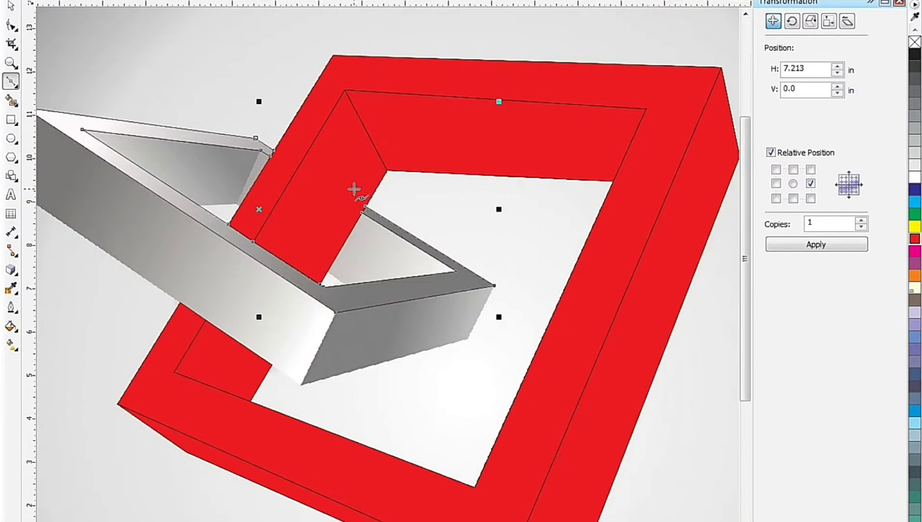
click(914, 128)
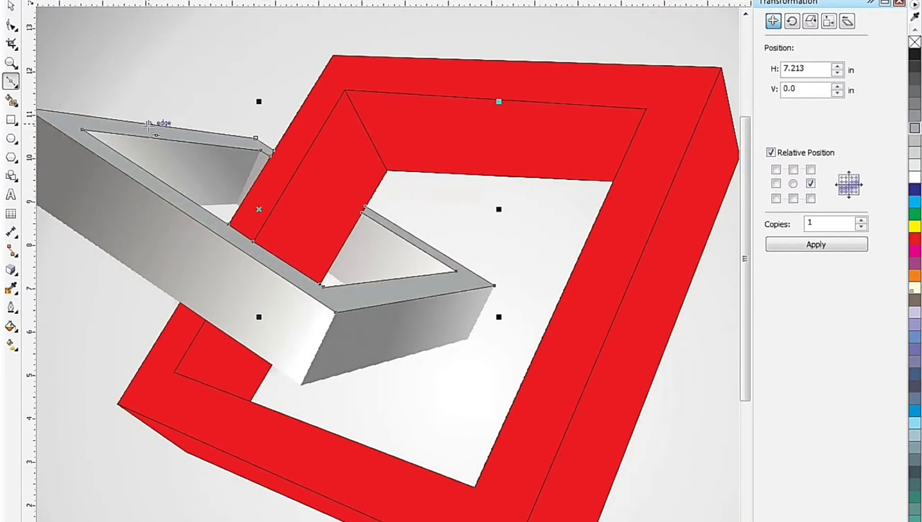
Step: Draw a connecting line from the gray box's corner to the red frame's edge
scroll(401, 204, up, 3)
scroll(372, 173, up, 1)
scroll(380, 174, up, 1)
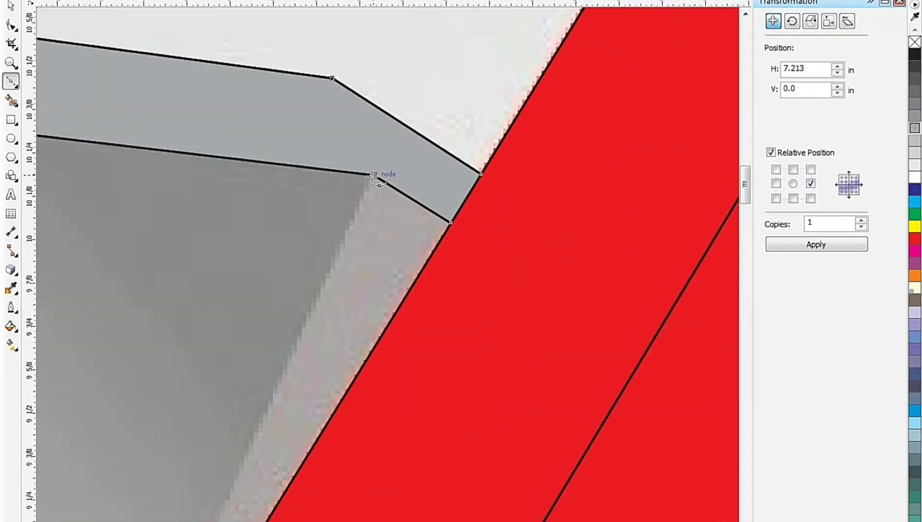
scroll(372, 175, down, 5)
scroll(370, 254, up, 5)
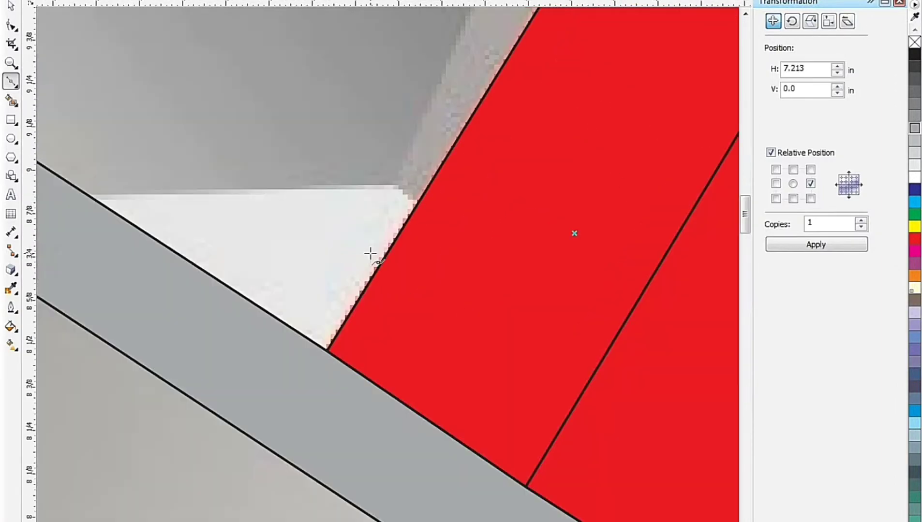
click(396, 187)
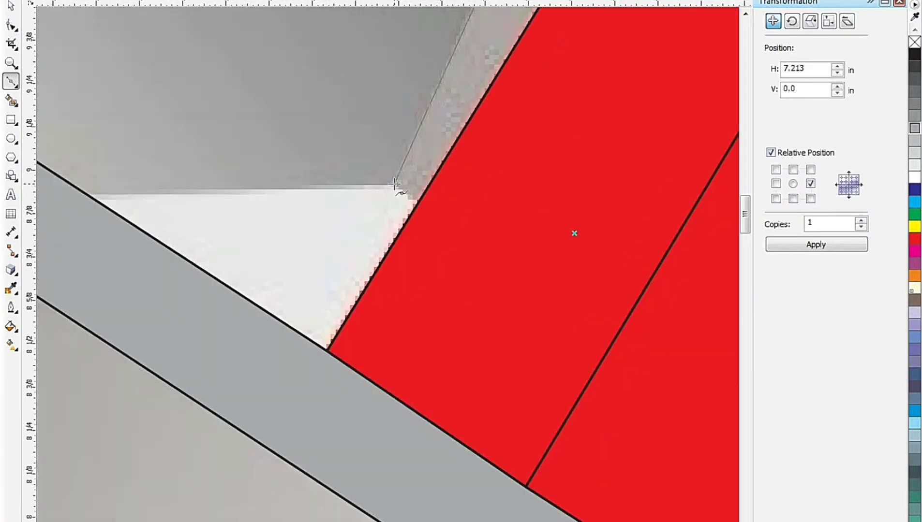
click(89, 195)
scroll(175, 227, down, 2)
scroll(176, 218, down, 2)
Step: Give the large gray shape a lighter grey fill
scroll(177, 209, down, 2)
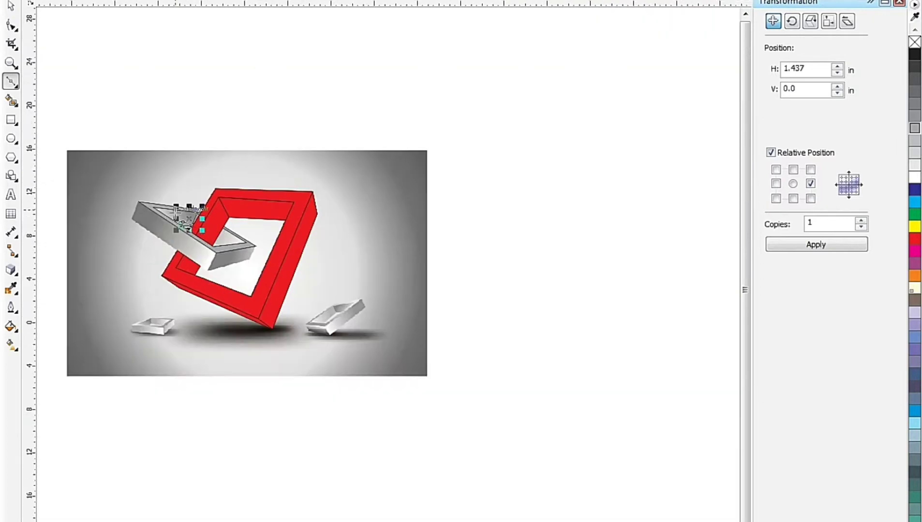
scroll(175, 209, up, 4)
scroll(53, 223, up, 2)
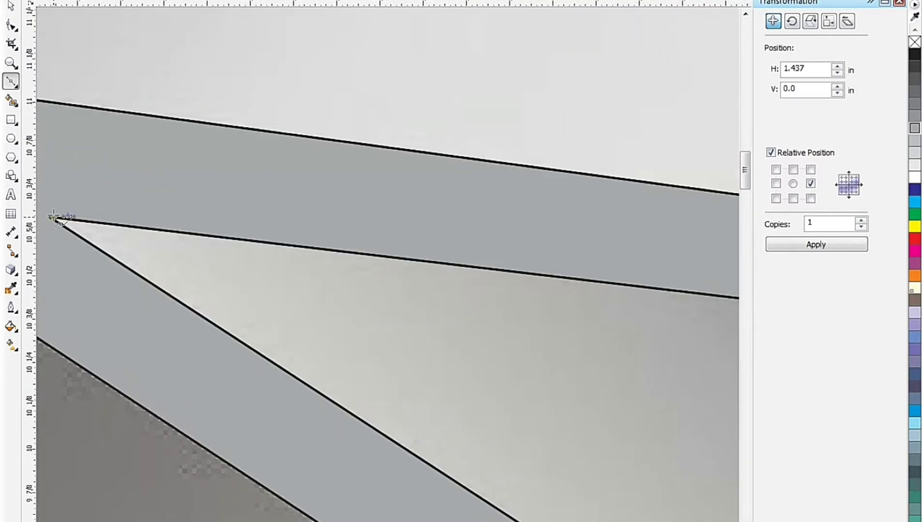
scroll(52, 213, down, 3)
scroll(478, 299, up, 4)
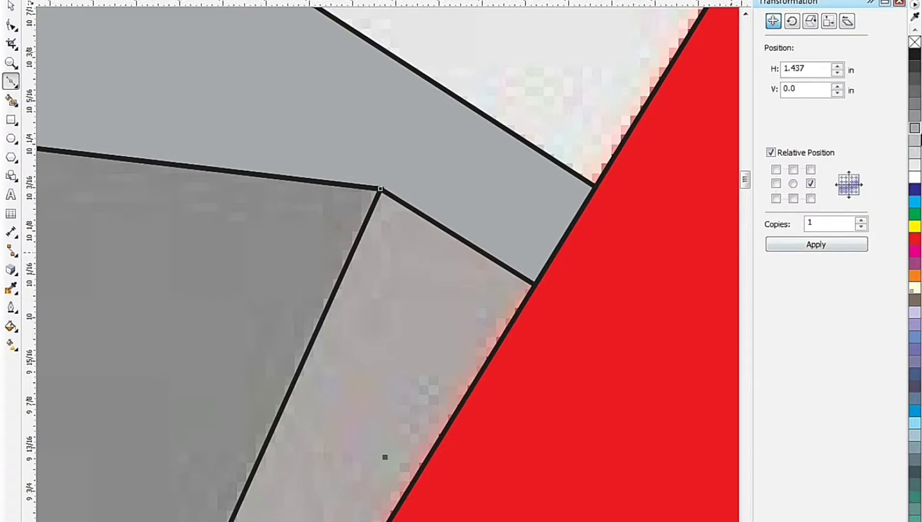
click(913, 123)
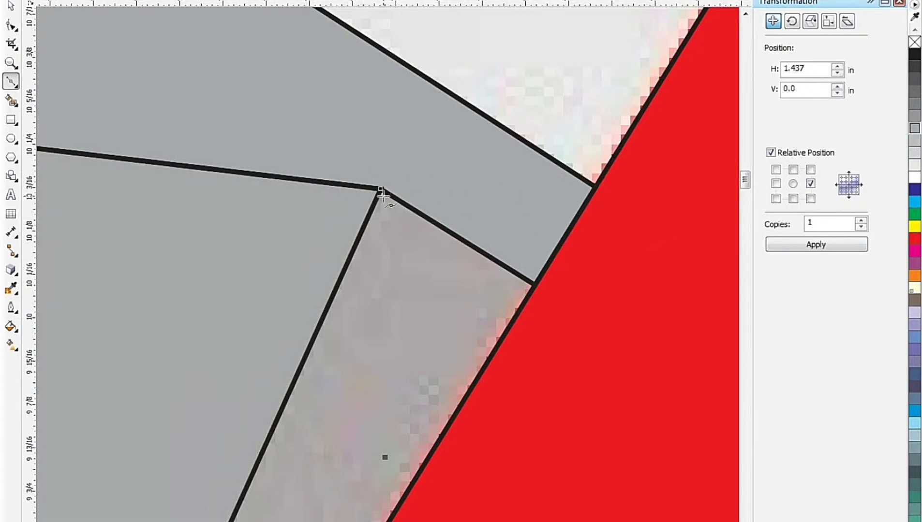
scroll(530, 286, down, 2)
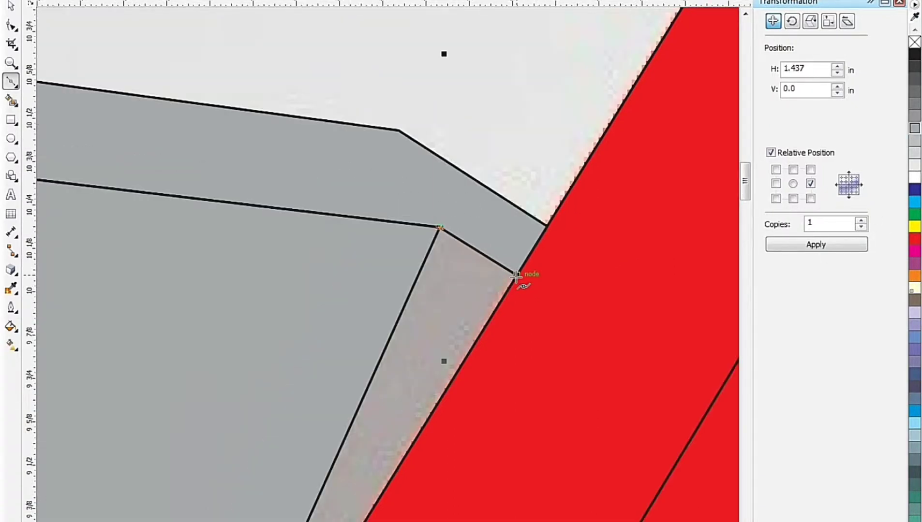
scroll(531, 274, up, 2)
scroll(436, 287, up, 2)
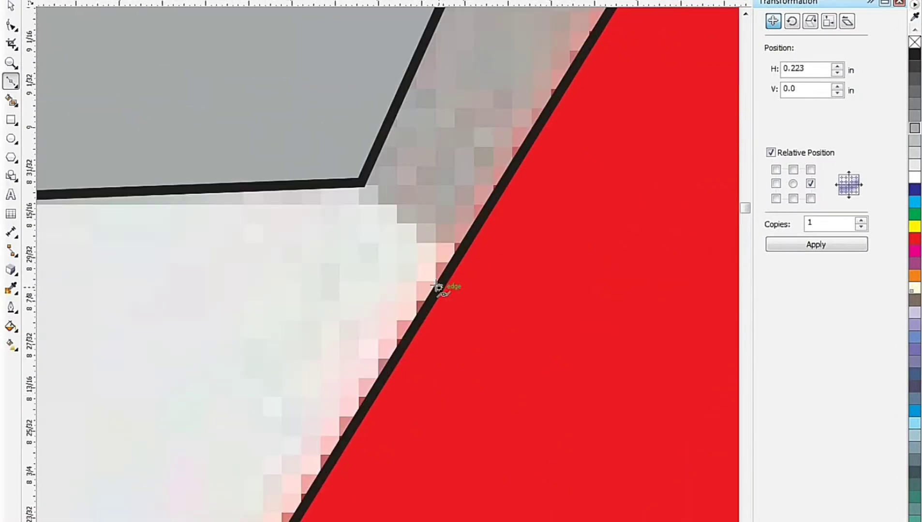
Step: Draw a closed polygon over the joint along the red frame's edge and fill it grey
click(454, 258)
click(361, 182)
scroll(389, 320, down, 2)
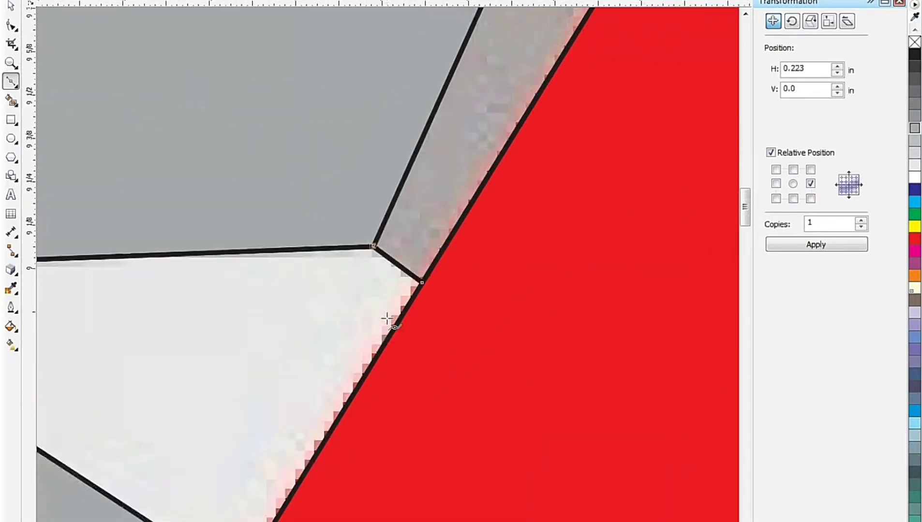
scroll(391, 310, down, 2)
scroll(494, 74, up, 2)
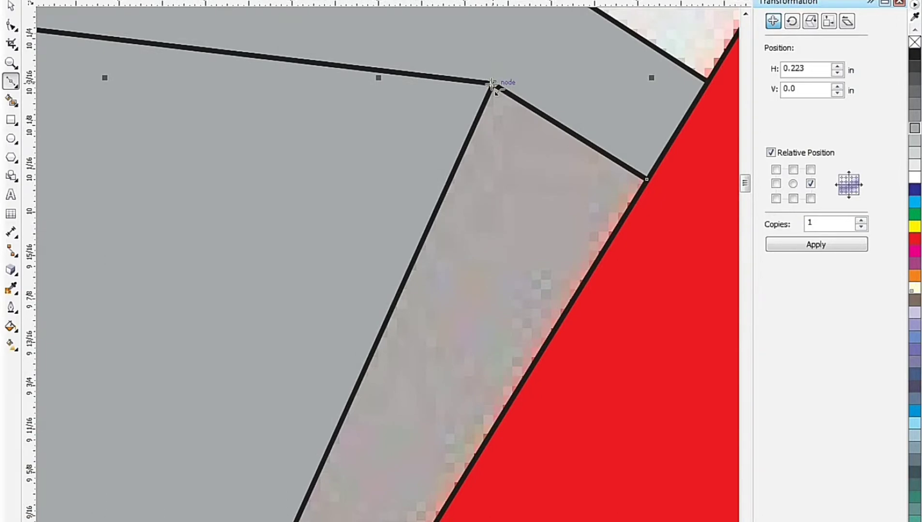
click(492, 83)
click(915, 140)
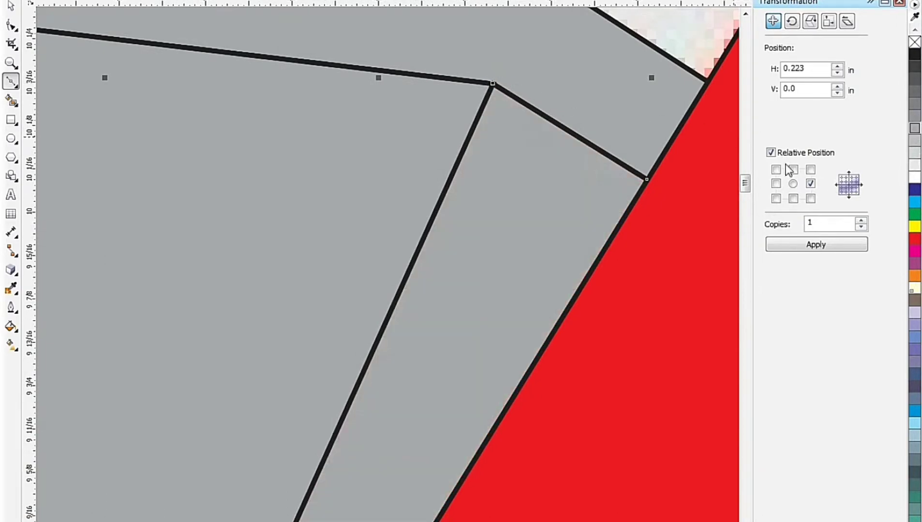
scroll(553, 239, down, 3)
scroll(553, 239, down, 2)
scroll(590, 257, up, 3)
scroll(294, 185, down, 2)
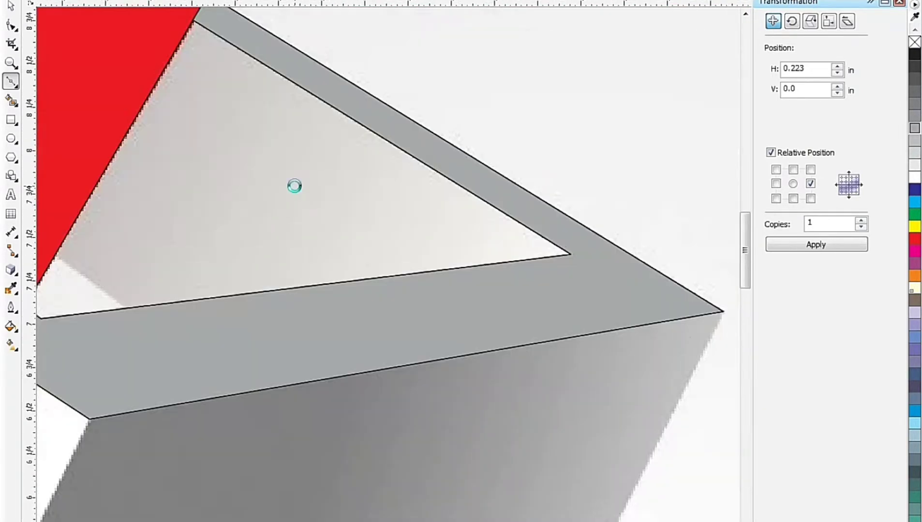
scroll(241, 102, down, 2)
scroll(260, 92, up, 3)
scroll(261, 94, down, 2)
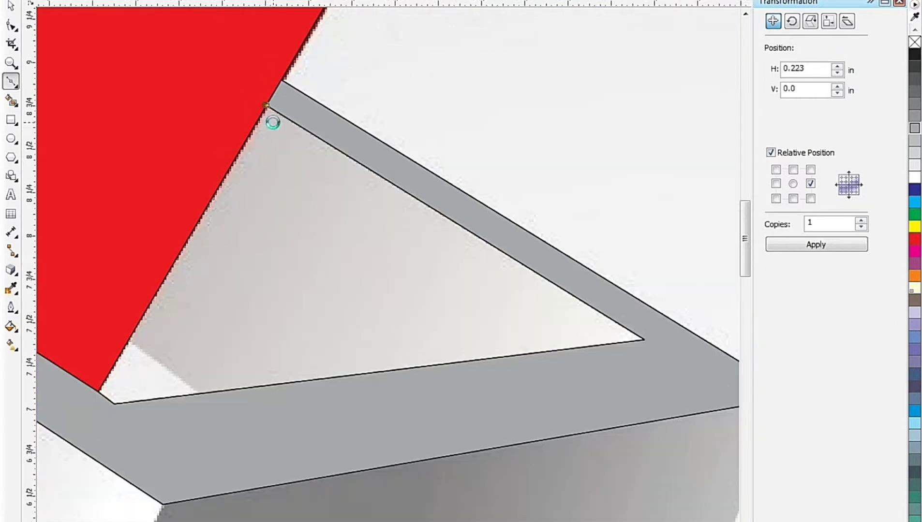
scroll(649, 344, up, 2)
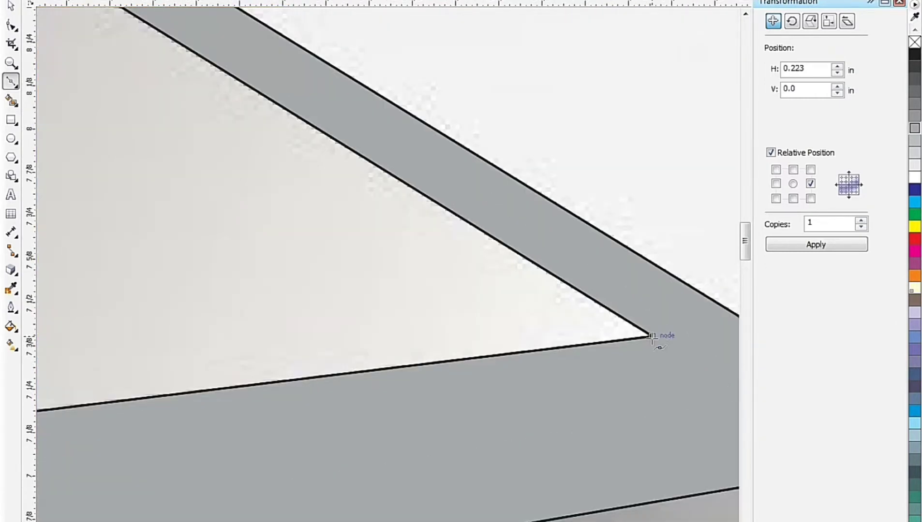
Step: Reshape the gray box's inner triangle so its corner sits on the red frame's edge
click(648, 334)
scroll(646, 341, down, 2)
scroll(638, 356, down, 2)
scroll(411, 374, up, 5)
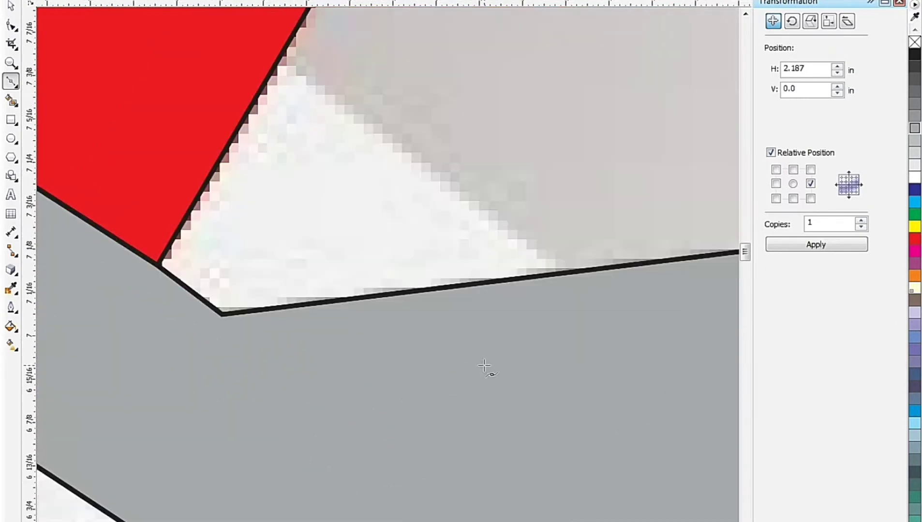
click(565, 273)
drag(274, 57, 283, 59)
scroll(284, 58, down, 5)
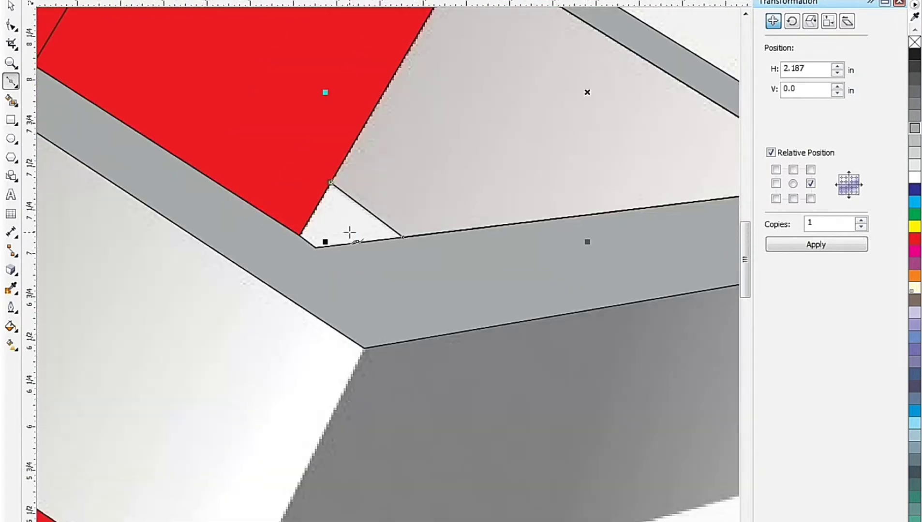
scroll(411, 104, up, 3)
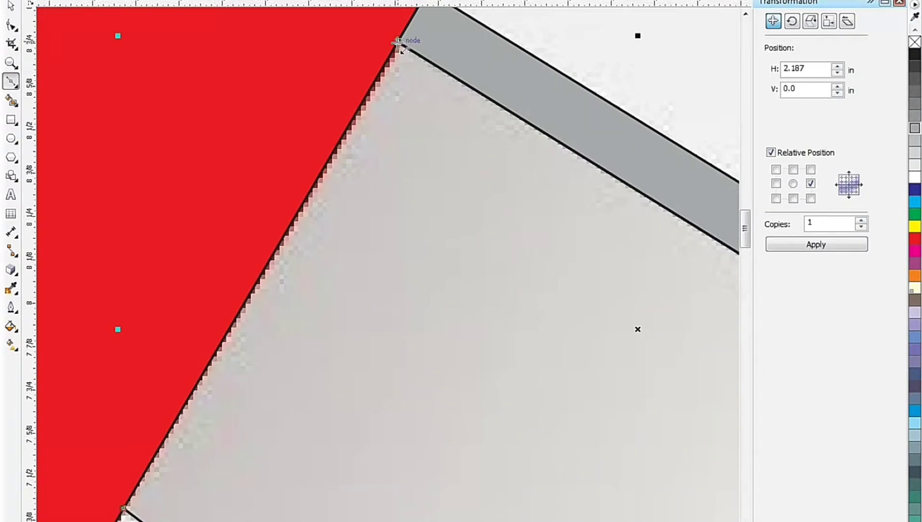
Step: Fill the inner triangle darker grey and trace a line along the gray shape's edge
click(915, 140)
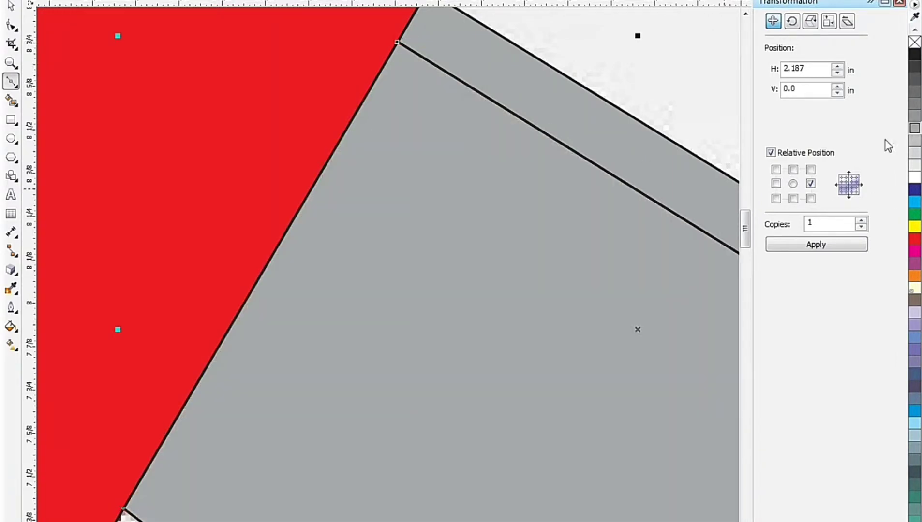
scroll(396, 205, down, 3)
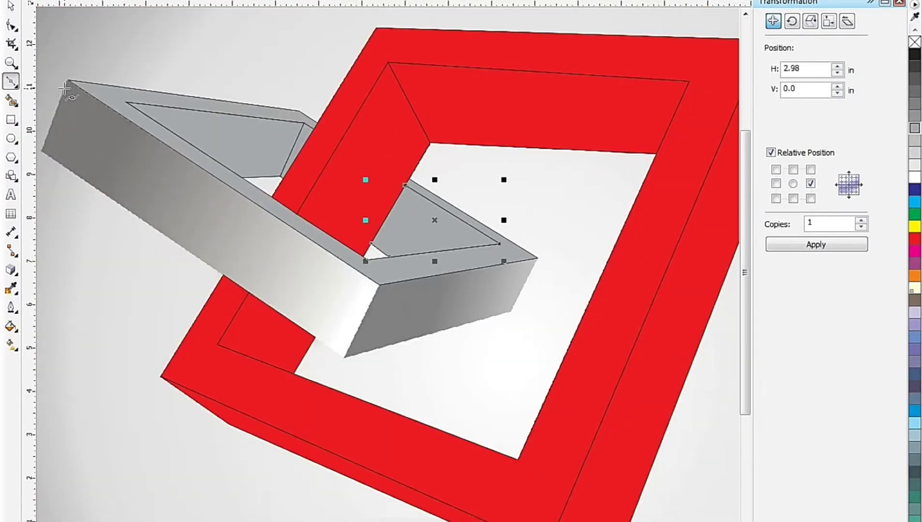
scroll(65, 88, up, 3)
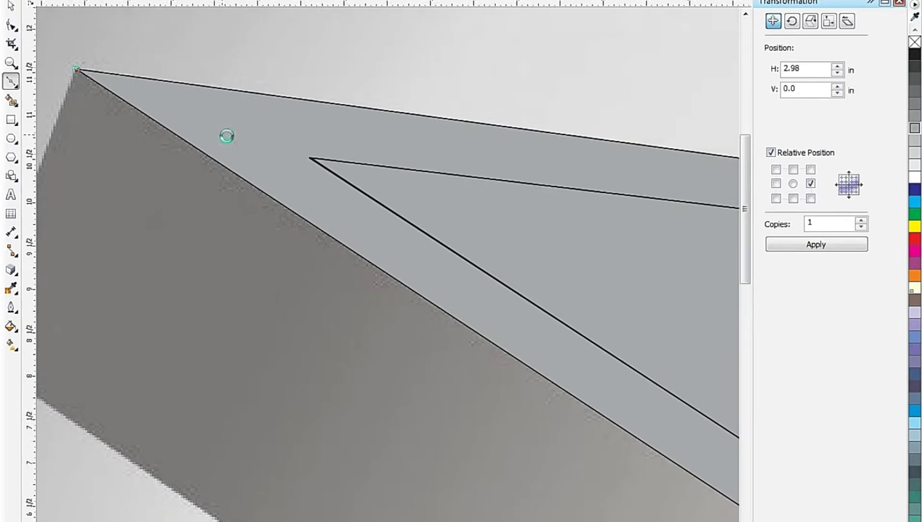
scroll(227, 138, down, 3)
scroll(161, 247, up, 3)
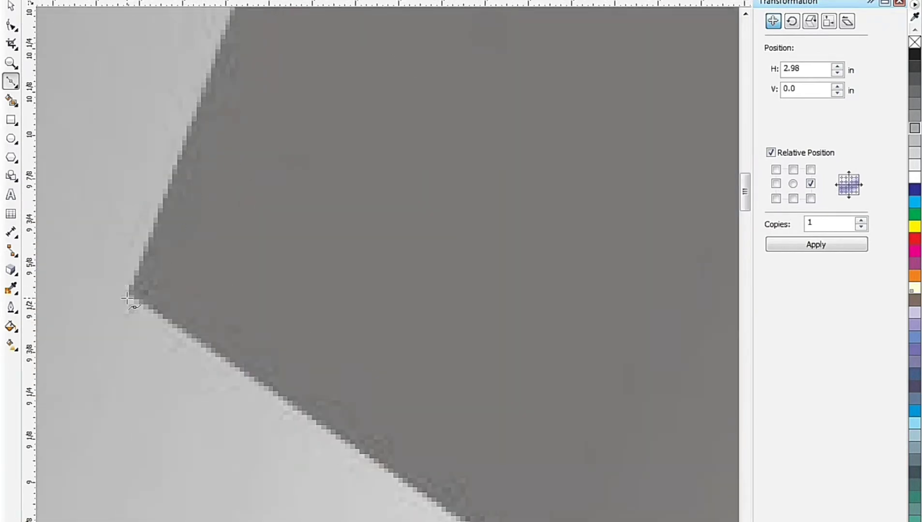
drag(127, 299, 230, 10)
scroll(111, 271, down, 3)
scroll(377, 487, up, 3)
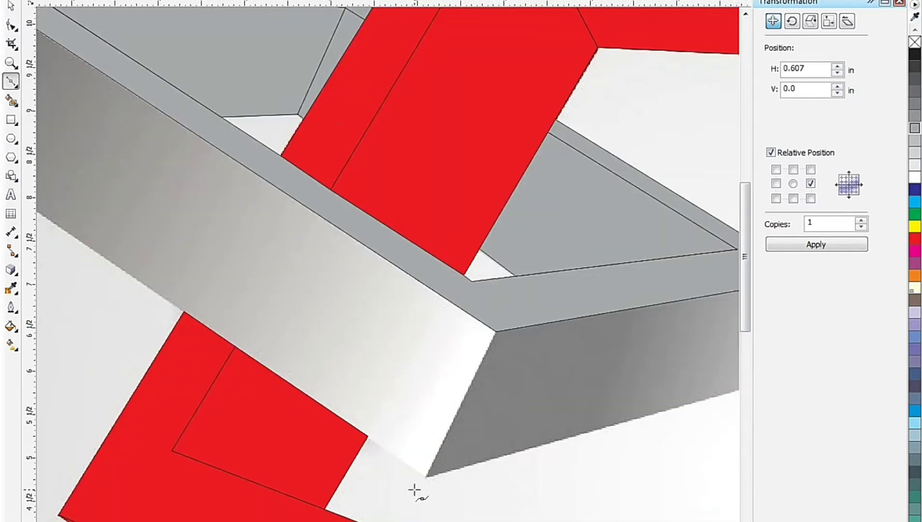
scroll(414, 490, up, 2)
Step: Draw an edge line along the white face's lower edge to its lower corner
click(433, 470)
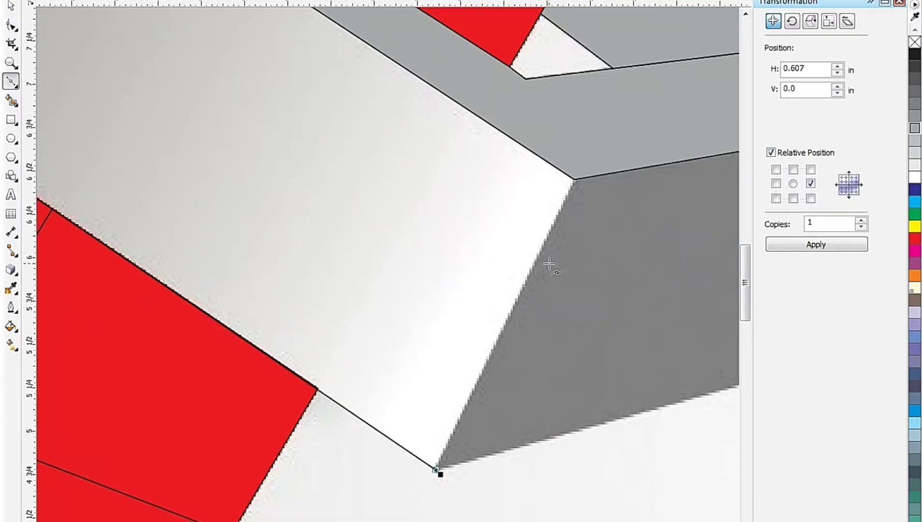
click(575, 179)
scroll(568, 331, down, 4)
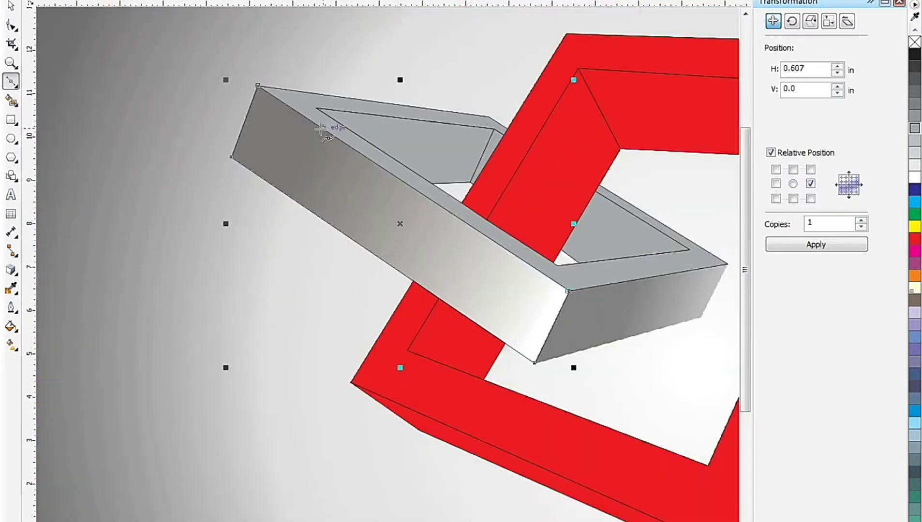
scroll(258, 82, up, 5)
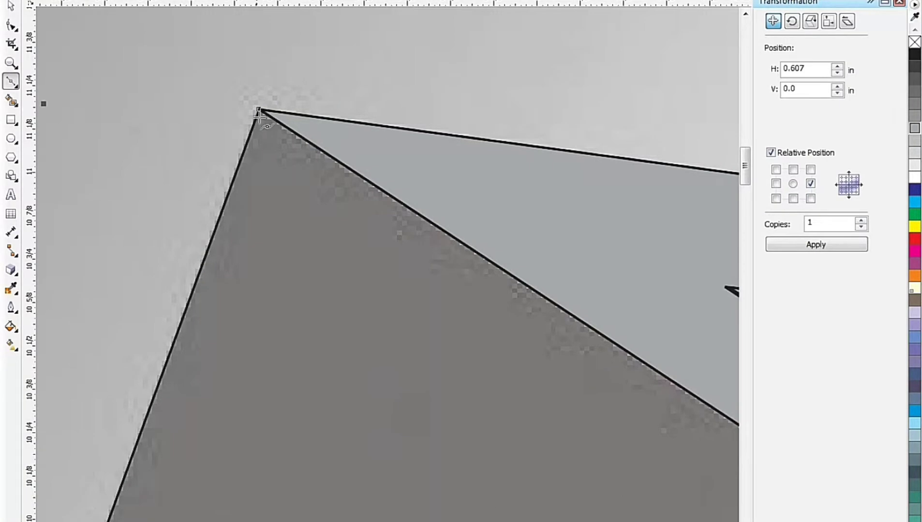
scroll(263, 113, down, 5)
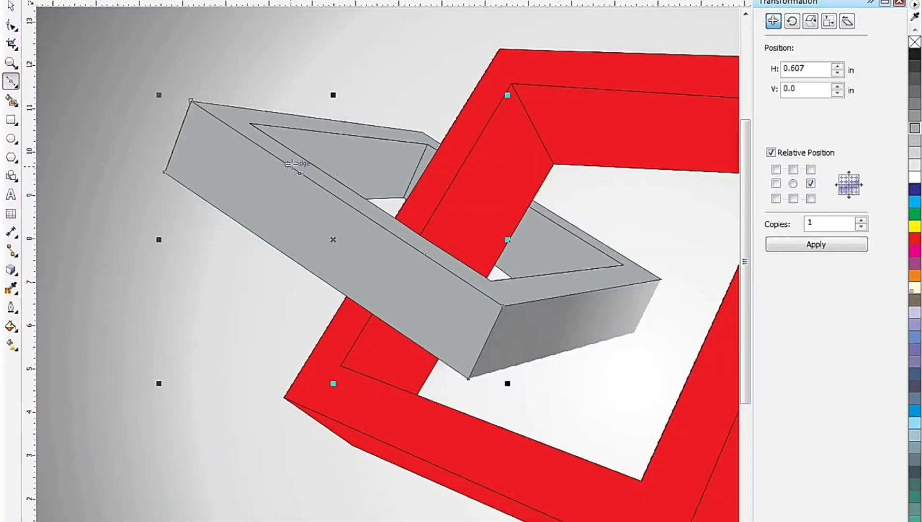
scroll(595, 297, up, 2)
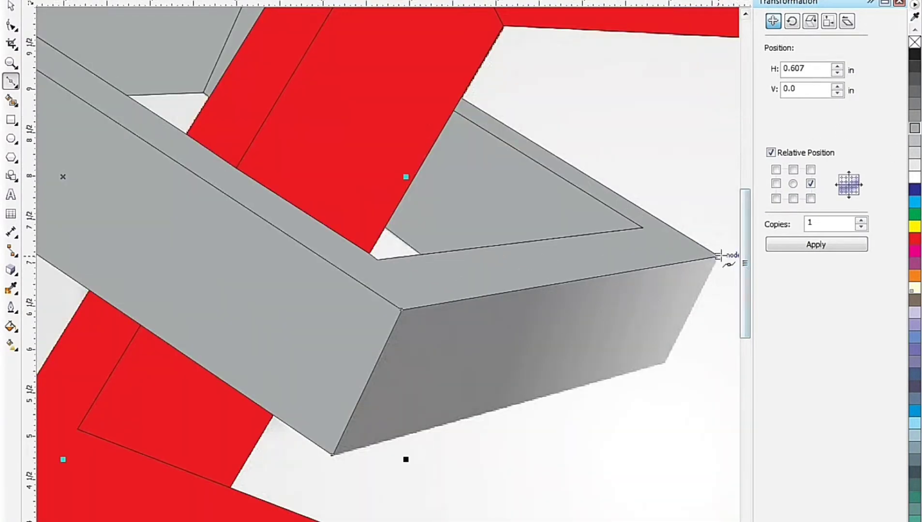
scroll(690, 375, up, 3)
Step: Select the box's corner nodes and recolour its lower face darker grey
click(648, 272)
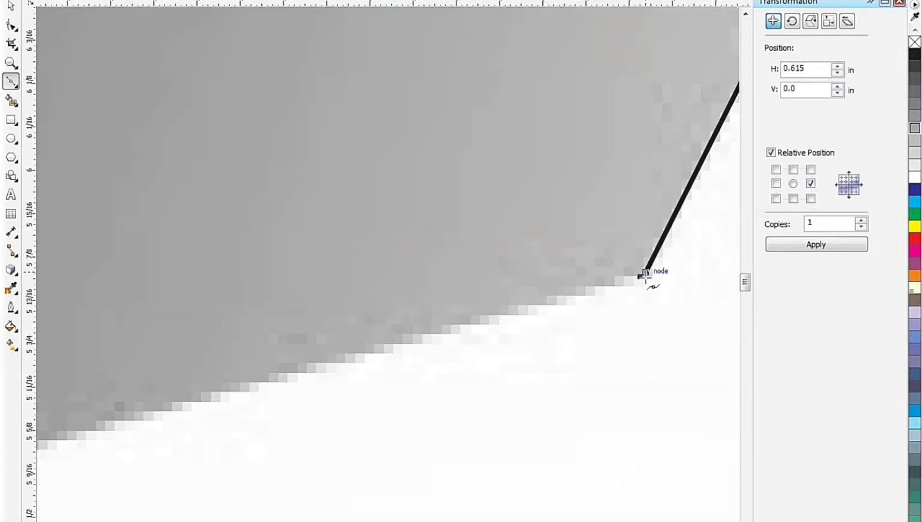
scroll(649, 272, down, 3)
scroll(308, 396, up, 3)
shift+click(335, 381)
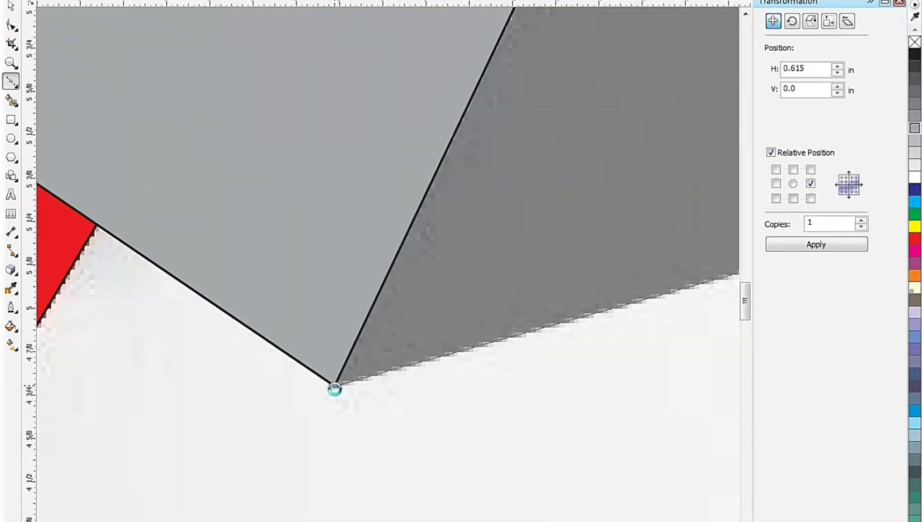
scroll(335, 381, down, 3)
scroll(402, 325, up, 3)
scroll(411, 257, up, 2)
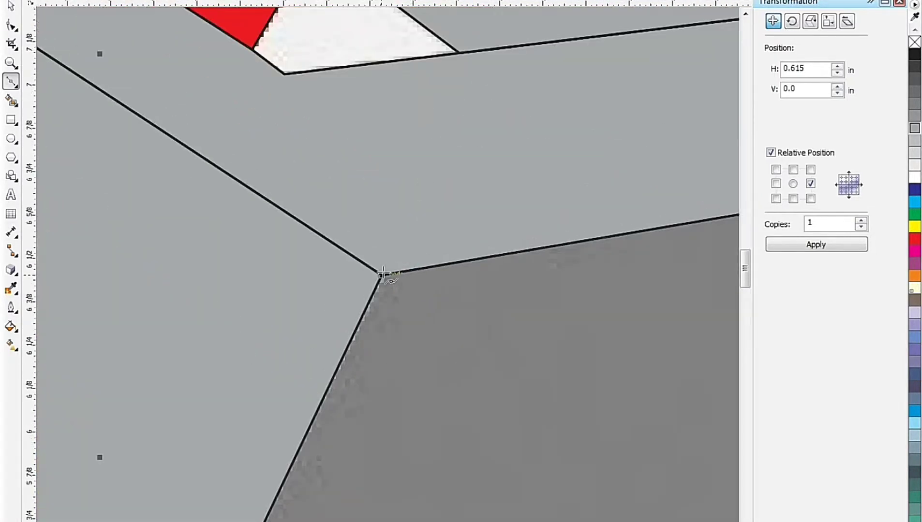
scroll(382, 274, down, 3)
scroll(486, 276, up, 3)
shift+click(532, 193)
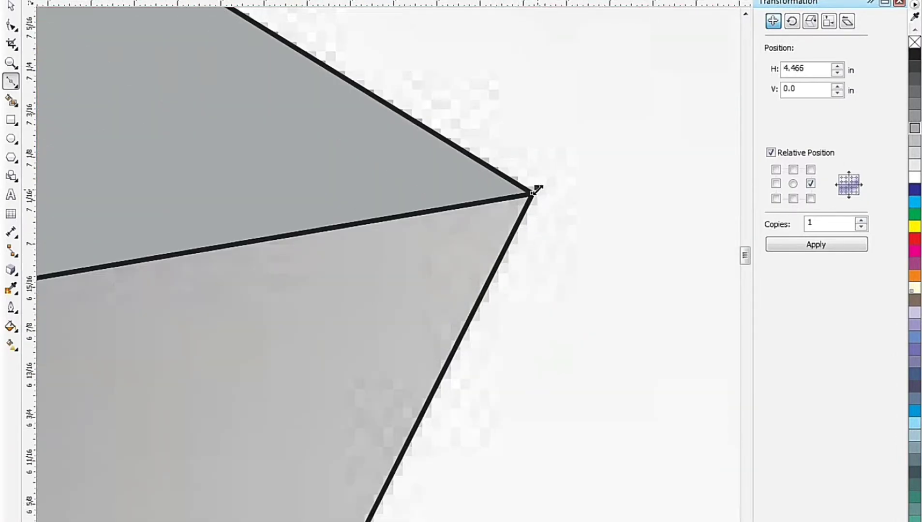
click(915, 130)
scroll(478, 235, down, 3)
scroll(478, 235, down, 5)
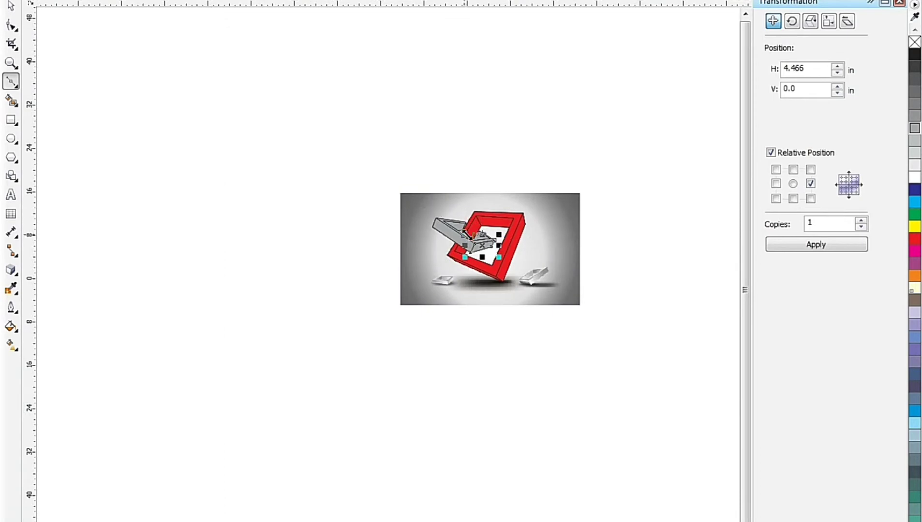
Step: Move the red frame and grey box illustration to sit beside the reference image
click(11, 6)
drag(375, 97, 646, 477)
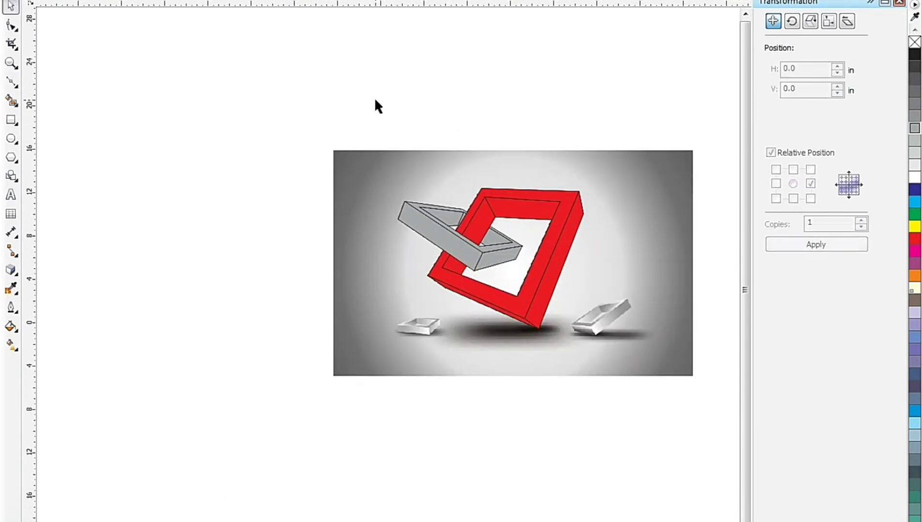
scroll(677, 407, down, 2)
drag(608, 345, 373, 340)
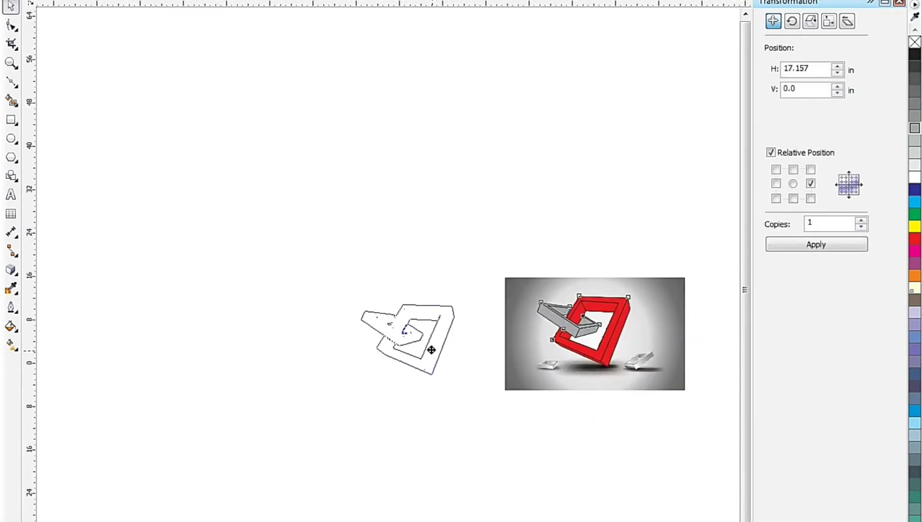
scroll(373, 340, up, 3)
click(422, 288)
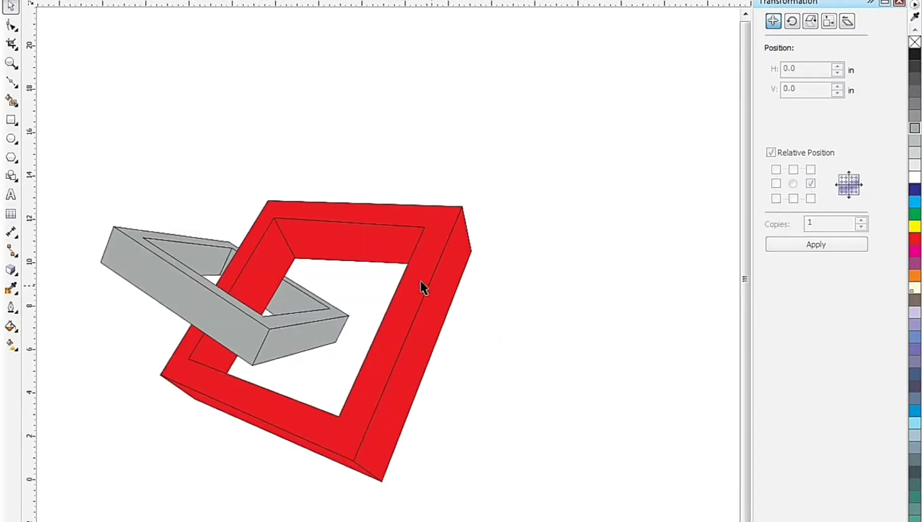
scroll(294, 230, down, 1)
drag(156, 106, 460, 453)
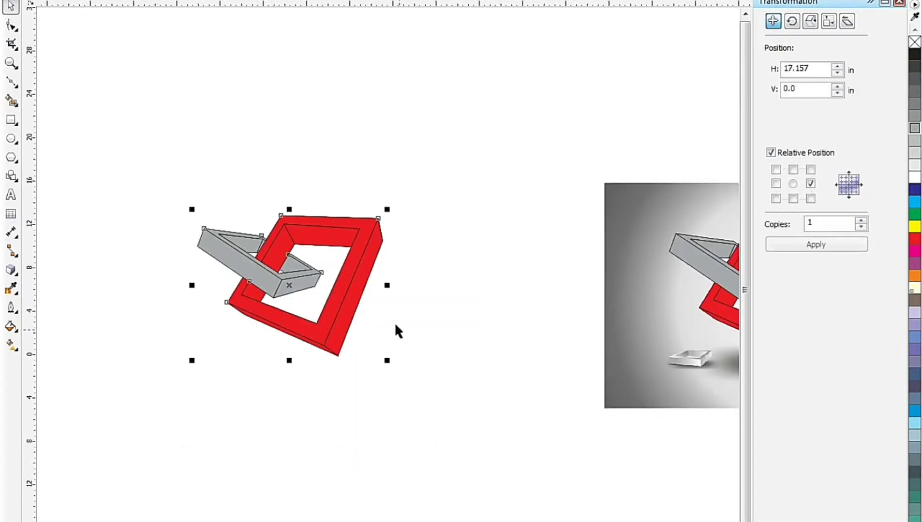
drag(363, 271, 550, 271)
scroll(427, 291, down, 3)
scroll(427, 292, up, 2)
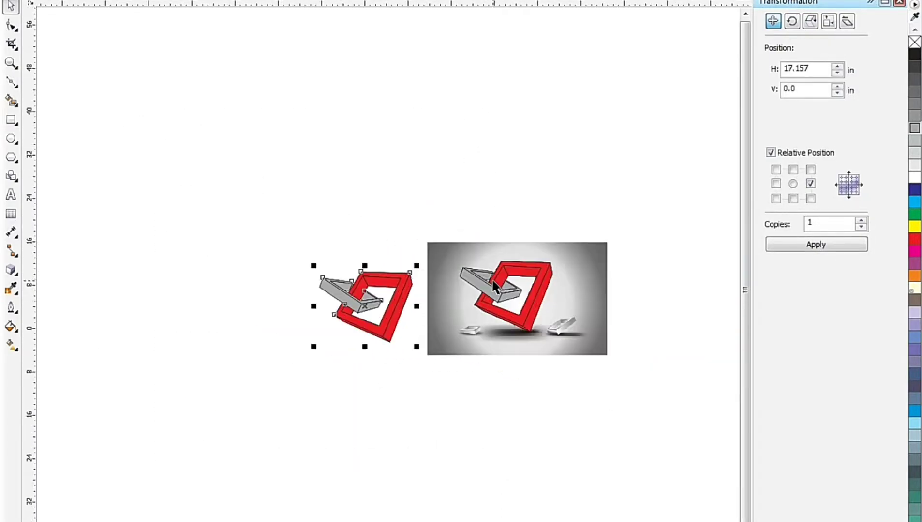
scroll(478, 253, up, 2)
Step: Delete the leftover frame from the reference image and select the red frame
drag(412, 118, 638, 513)
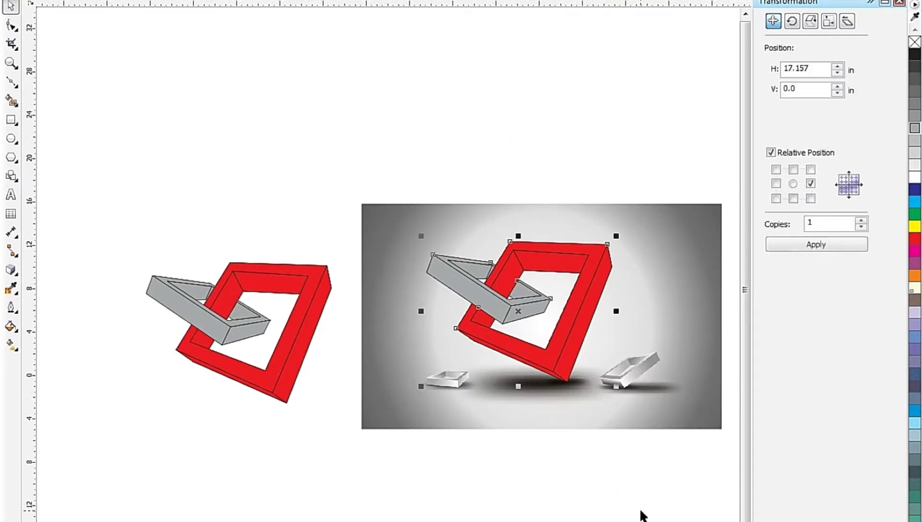
key(Delete)
scroll(222, 314, up, 2)
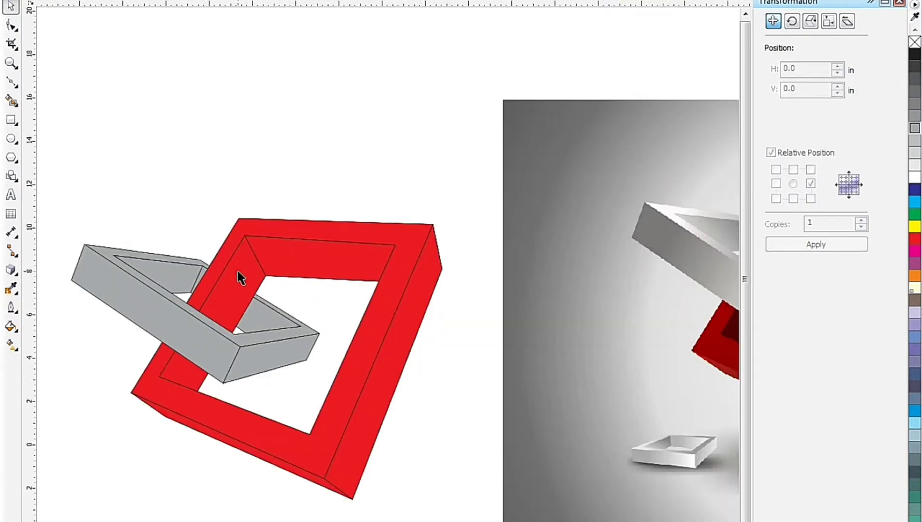
scroll(237, 273, down, 2)
click(322, 312)
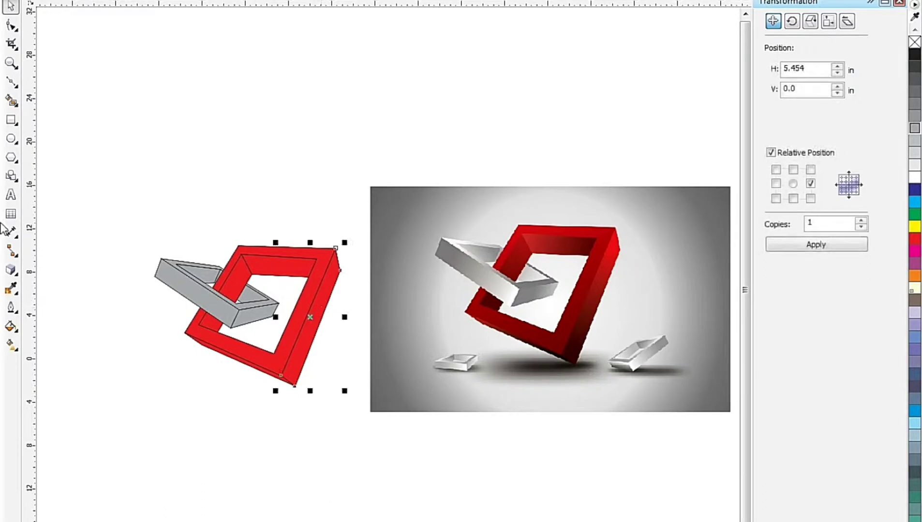
click(11, 345)
Step: Shade the frame's right face with a red-to-dark-red linear gradient reaching the bottom corner
scroll(310, 317, up, 3)
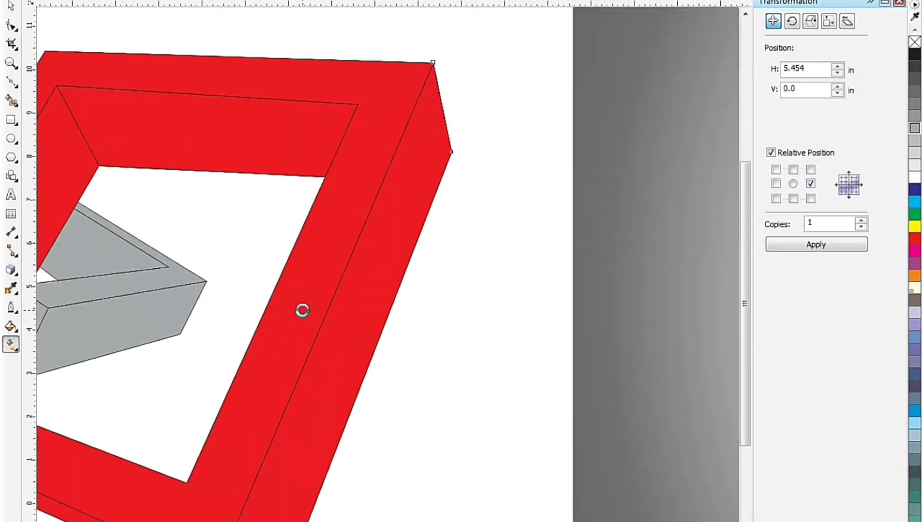
scroll(316, 309, down, 3)
scroll(331, 319, up, 2)
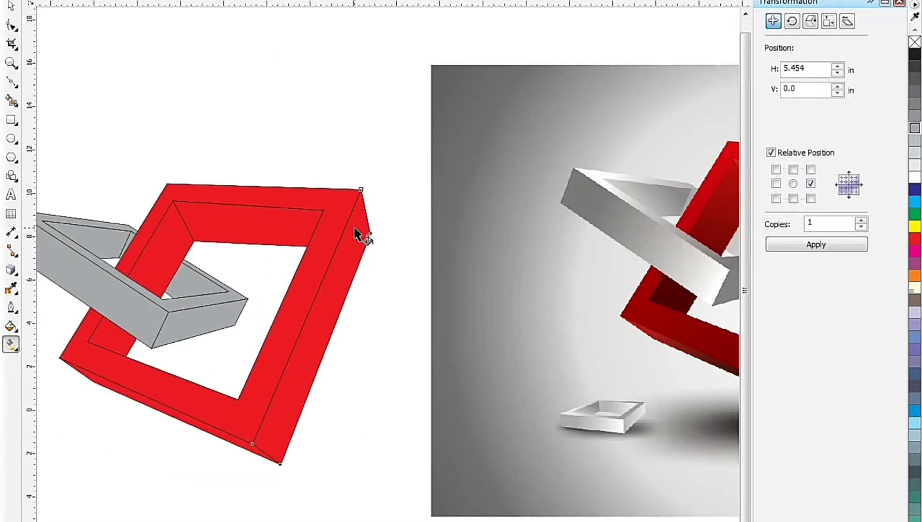
drag(354, 233, 279, 437)
scroll(154, 373, down, 2)
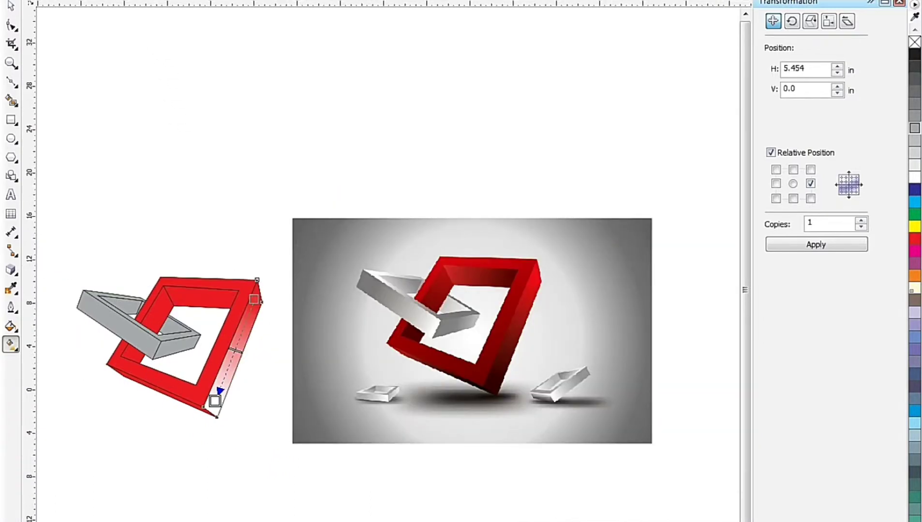
click(491, 387)
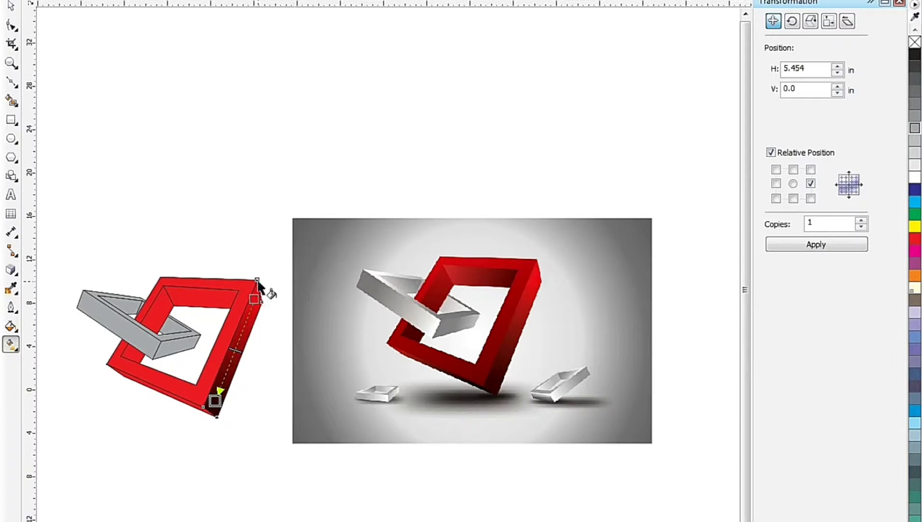
scroll(235, 298, up, 3)
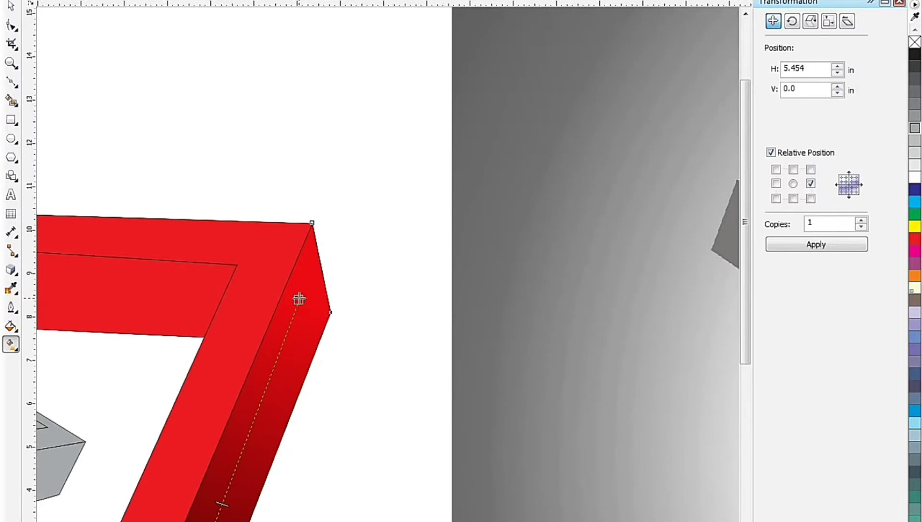
scroll(325, 280, down, 2)
scroll(277, 401, down, 2)
scroll(308, 354, up, 4)
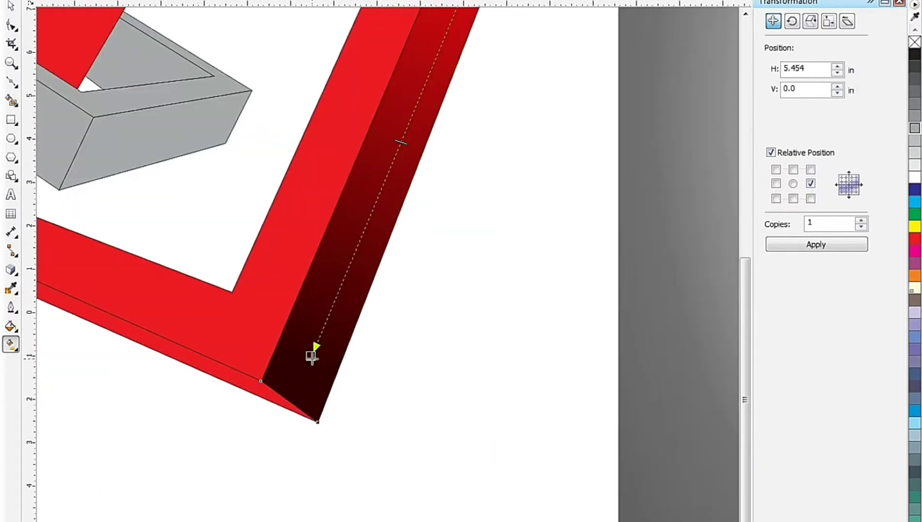
drag(308, 354, 291, 391)
scroll(259, 460, down, 2)
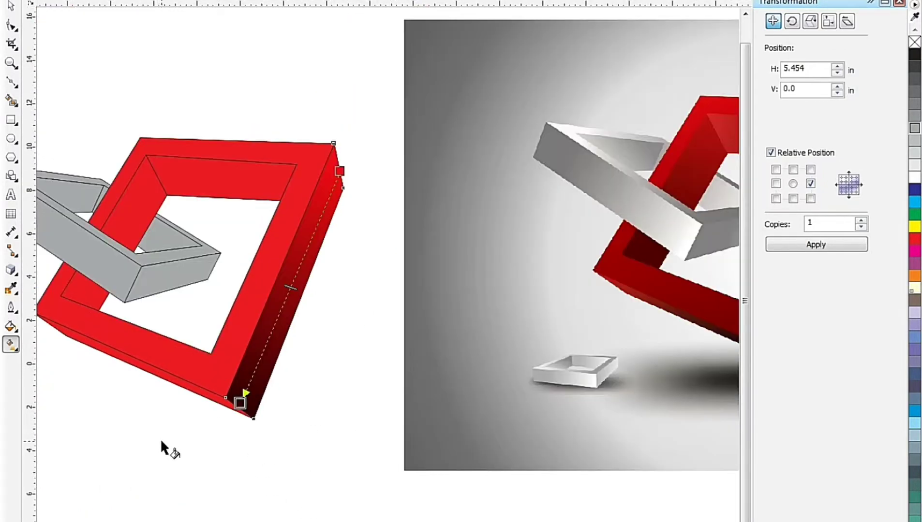
scroll(164, 447, down, 1)
scroll(186, 421, up, 2)
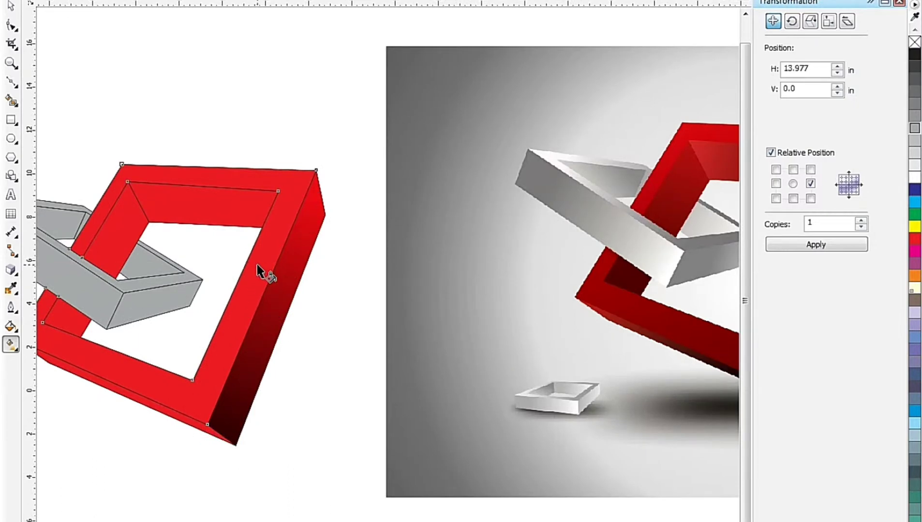
scroll(262, 268, down, 2)
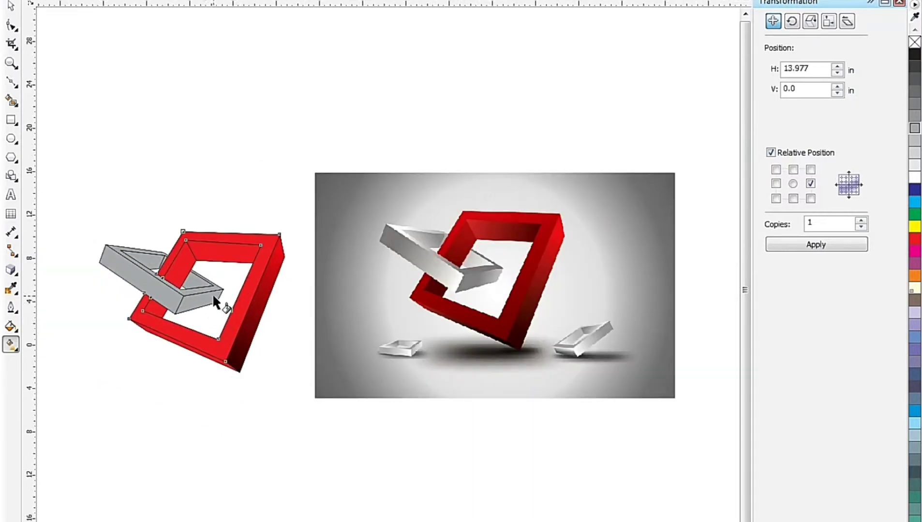
scroll(174, 267, up, 2)
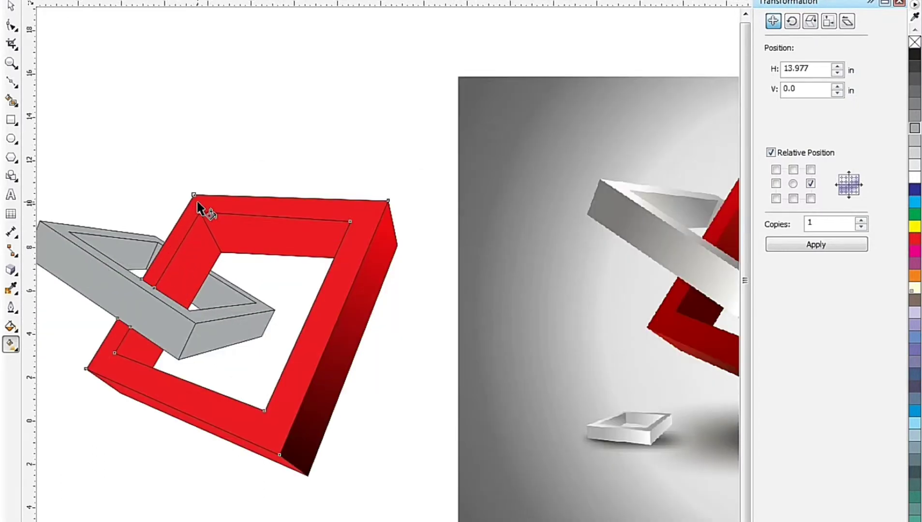
Step: Run a red gradient across the frame's front face, then deselect the frame
drag(198, 203, 266, 428)
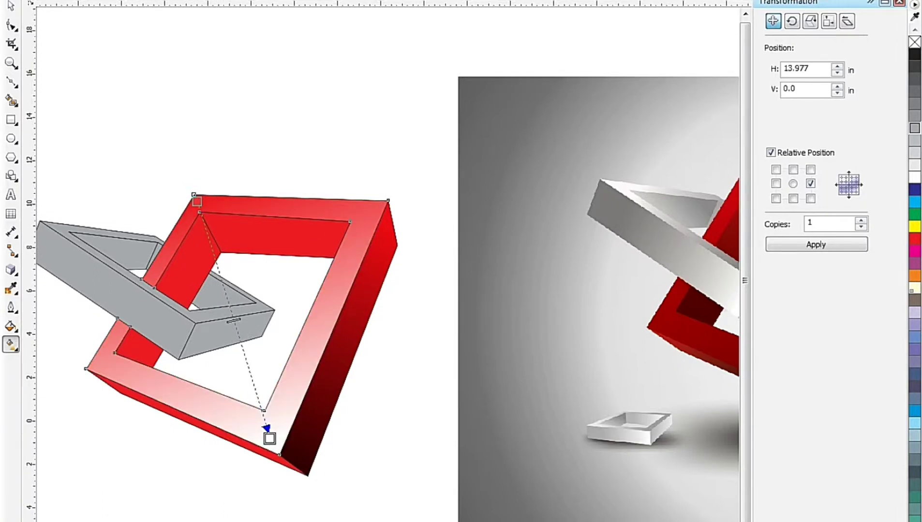
scroll(390, 287, down, 4)
scroll(451, 286, up, 2)
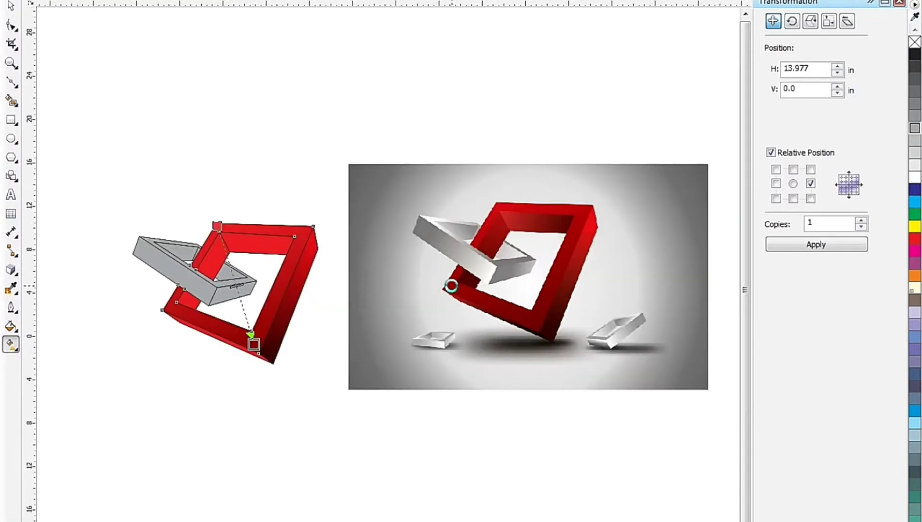
scroll(452, 286, up, 2)
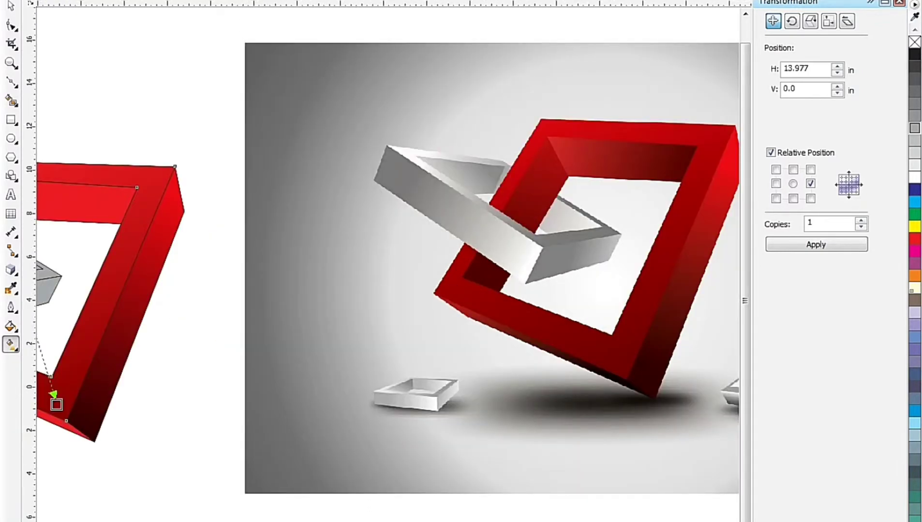
scroll(623, 355, down, 2)
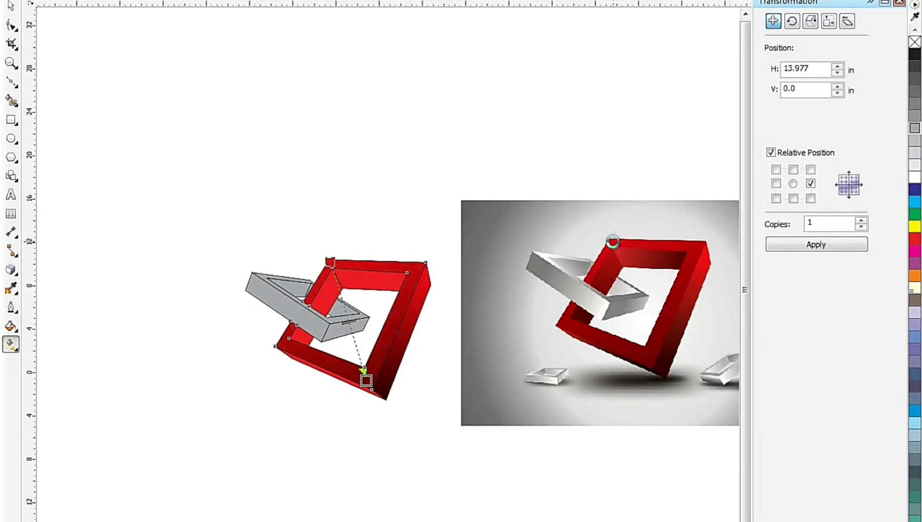
scroll(360, 265, up, 2)
click(10, 6)
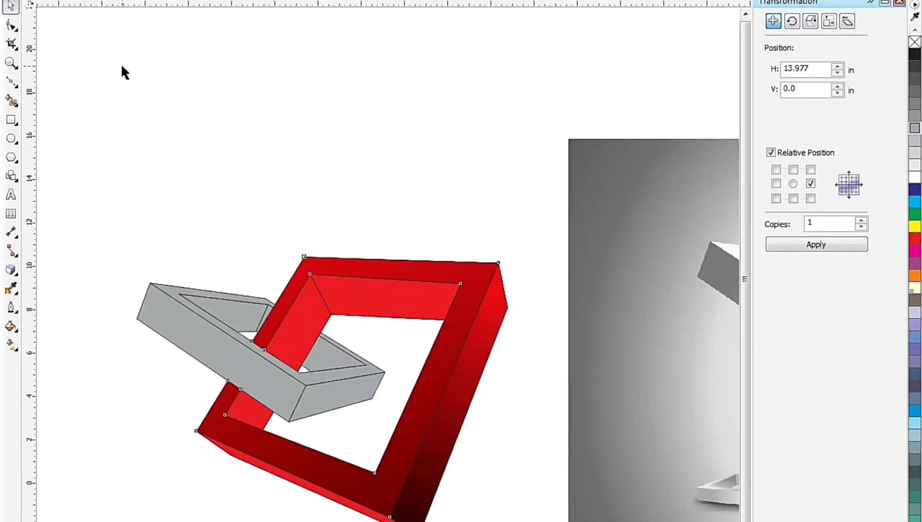
key(Escape)
scroll(314, 246, down, 2)
scroll(318, 253, up, 2)
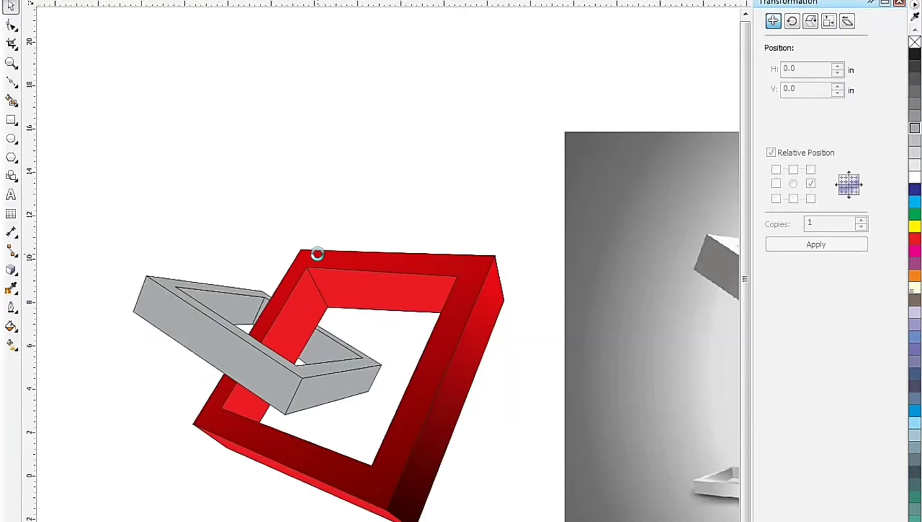
Step: Apply a linear gradient across the frame's top band ending in dark red
click(335, 291)
scroll(252, 290, down, 2)
scroll(407, 299, up, 2)
scroll(126, 319, down, 2)
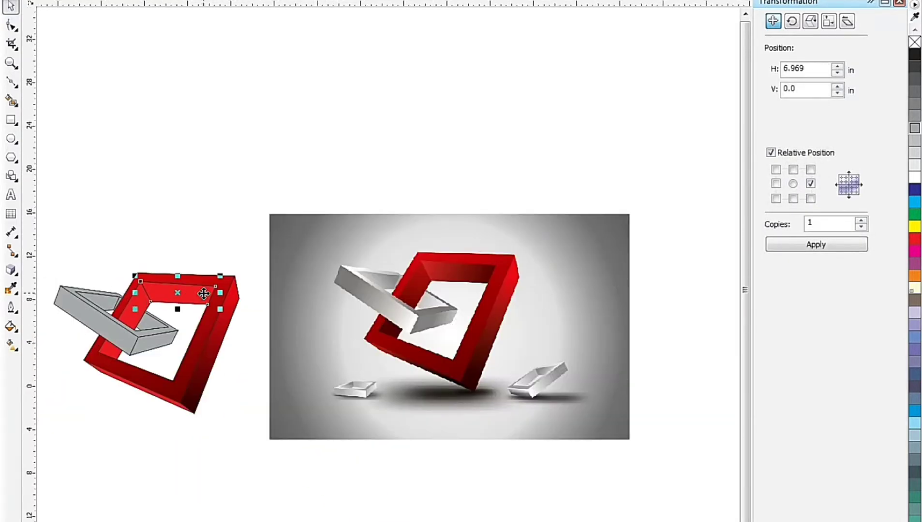
scroll(194, 295, up, 2)
click(10, 343)
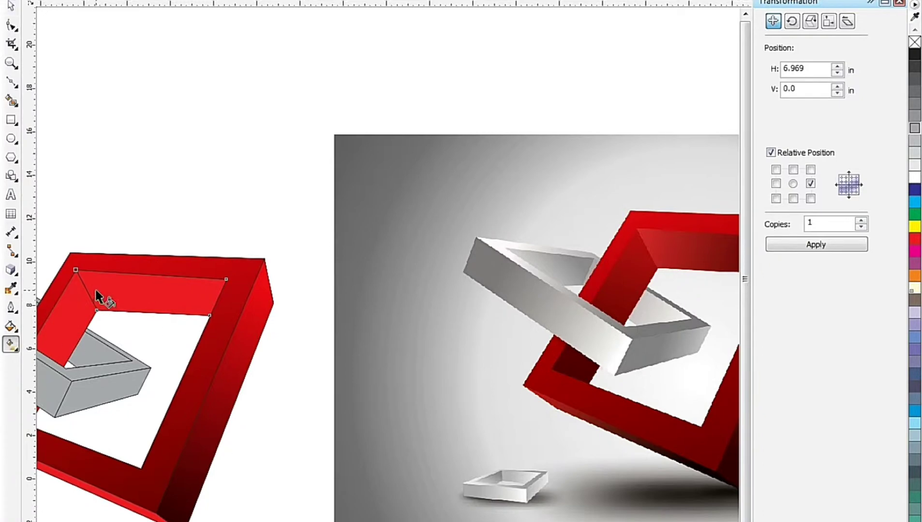
drag(94, 285, 208, 299)
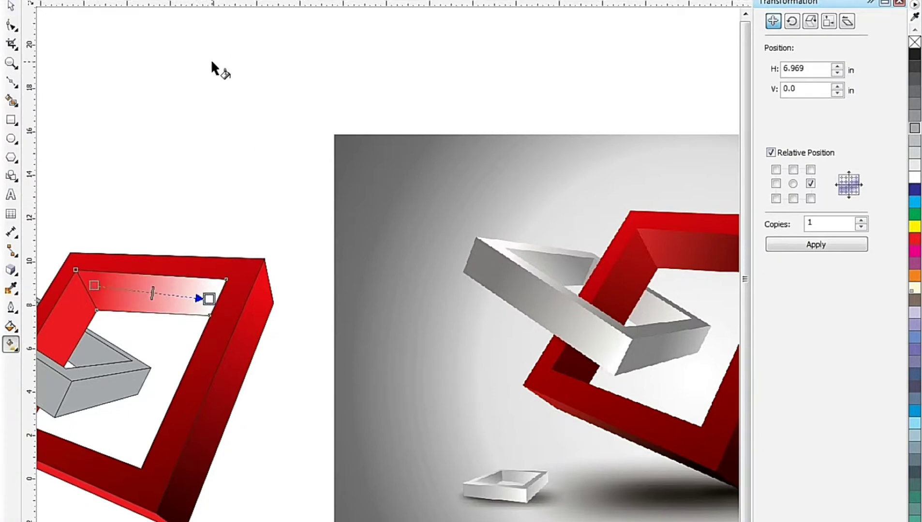
scroll(211, 59, down, 2)
scroll(185, 60, up, 2)
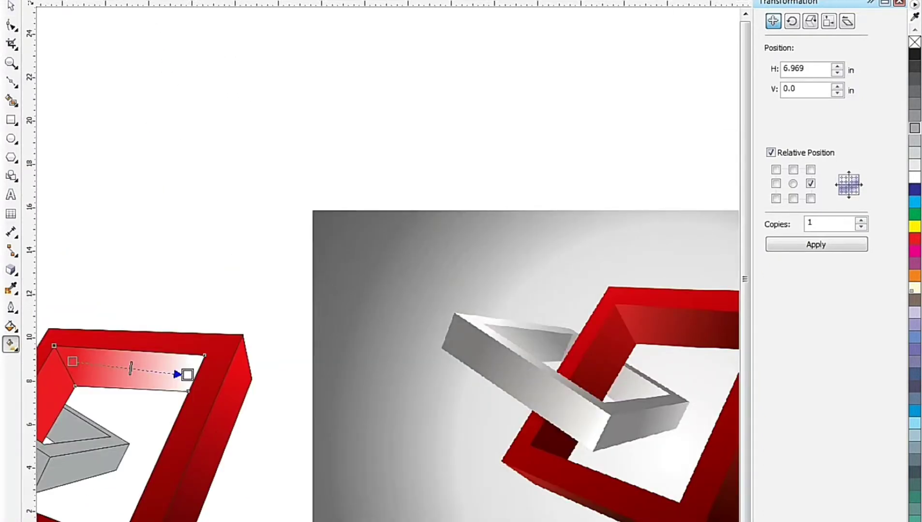
click(915, 339)
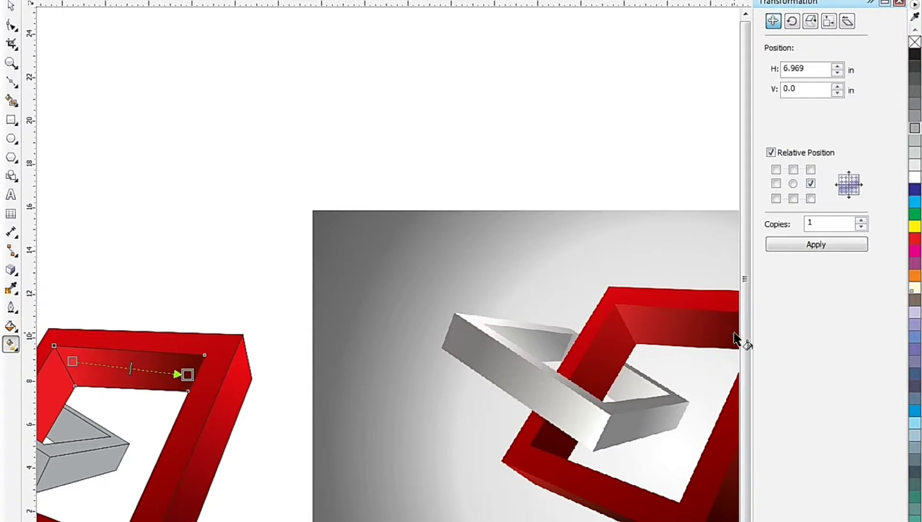
Step: Reposition the top band gradient's start near the top edge and end toward the right corner
click(72, 361)
scroll(139, 370, up, 2)
scroll(82, 379, down, 2)
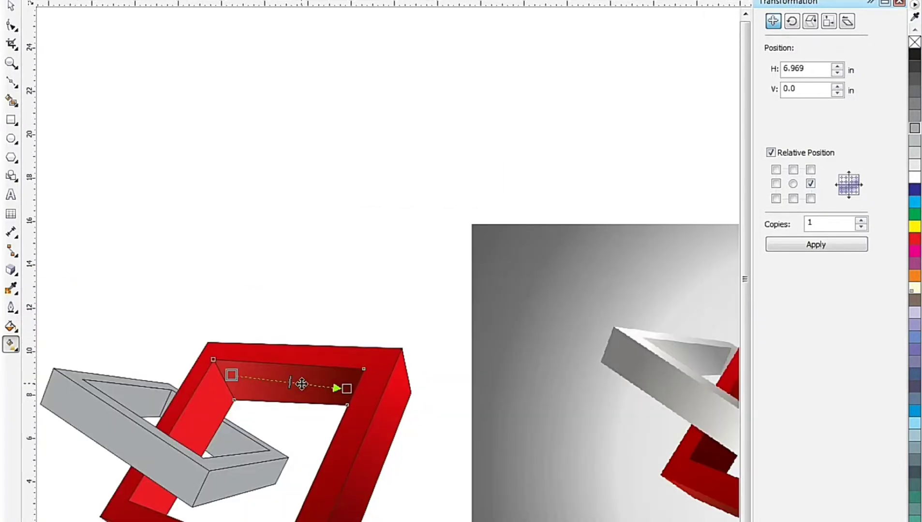
scroll(234, 382, up, 3)
drag(253, 347, 203, 322)
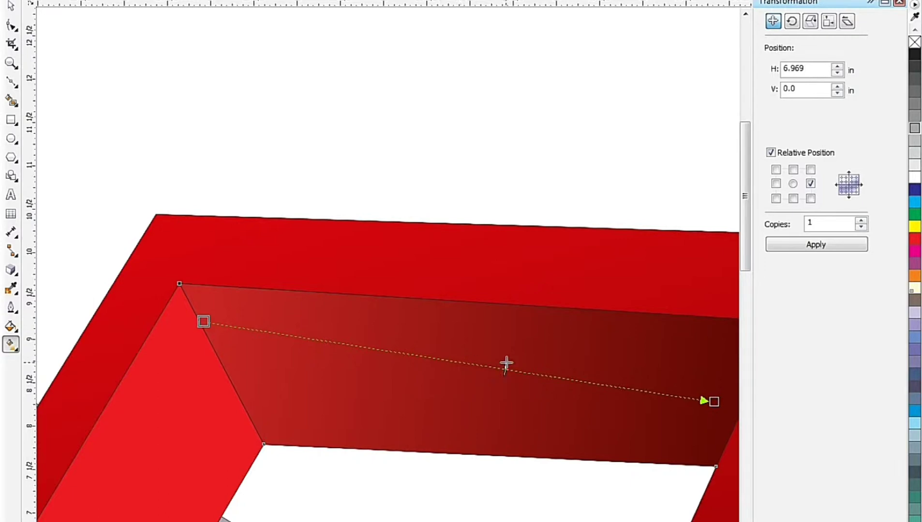
scroll(506, 364, down, 2)
scroll(530, 379, up, 2)
drag(527, 372, 576, 358)
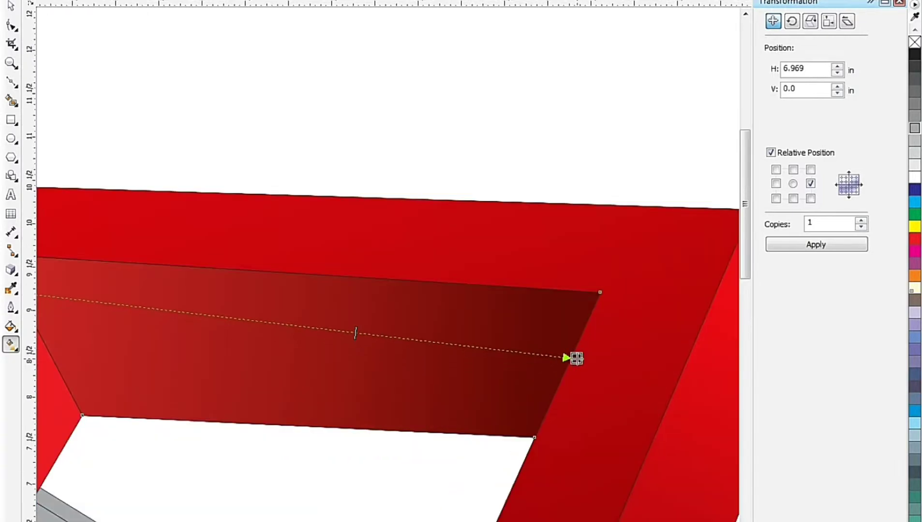
scroll(465, 335, down, 2)
scroll(435, 334, down, 1)
scroll(453, 364, down, 1)
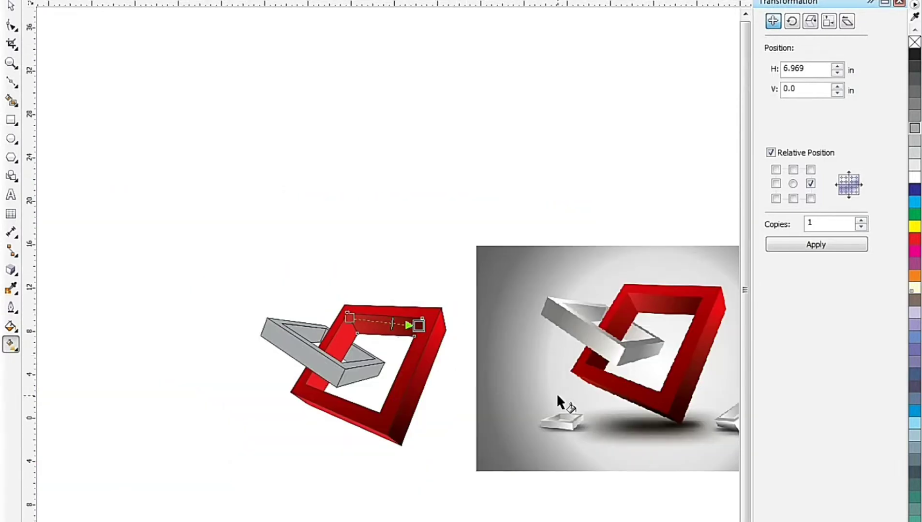
scroll(557, 396, up, 2)
Step: Give the frame's left inner face a linear gradient with a dark maroon start colour
click(118, 298)
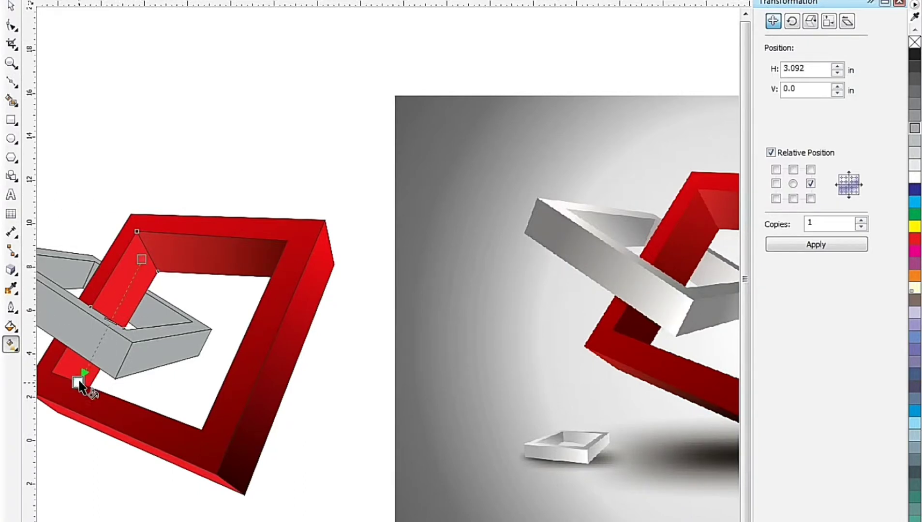
drag(75, 366, 142, 259)
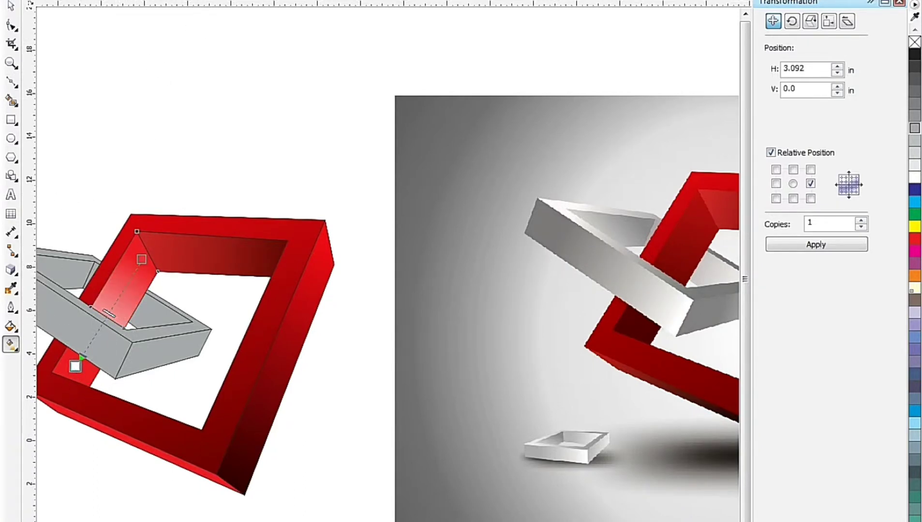
click(633, 329)
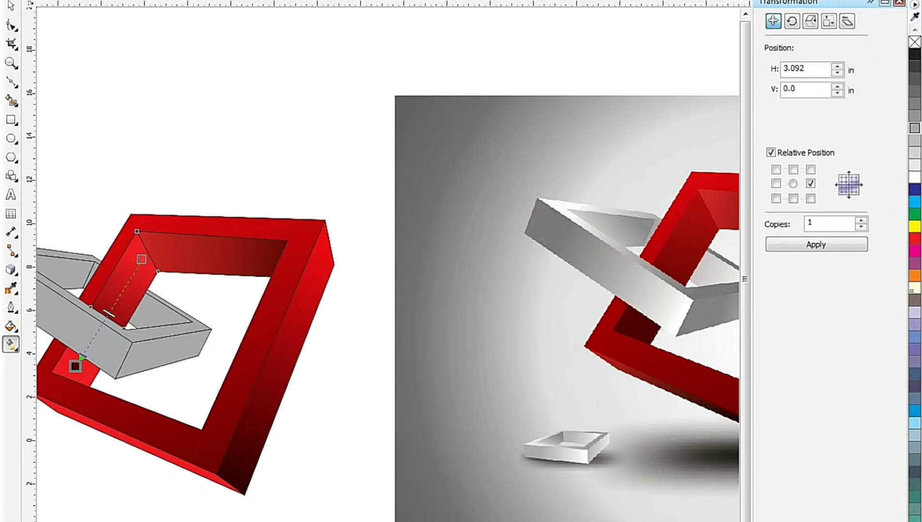
click(709, 219)
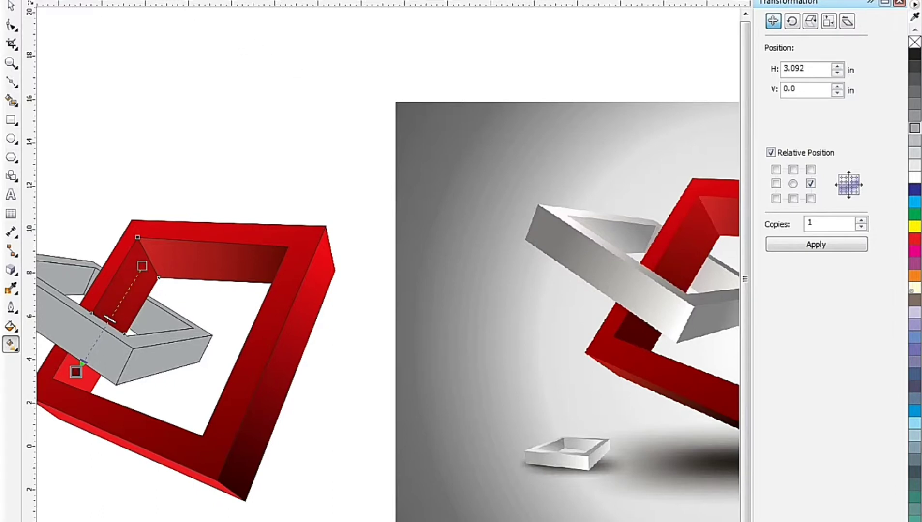
scroll(105, 292, up, 2)
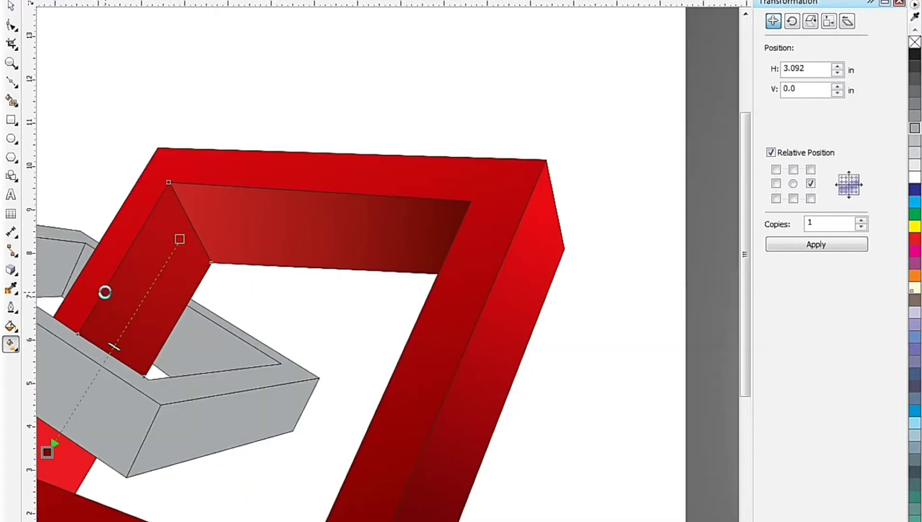
Step: Adjust the left inner face gradient's start and end points to fit the face
drag(181, 237, 173, 190)
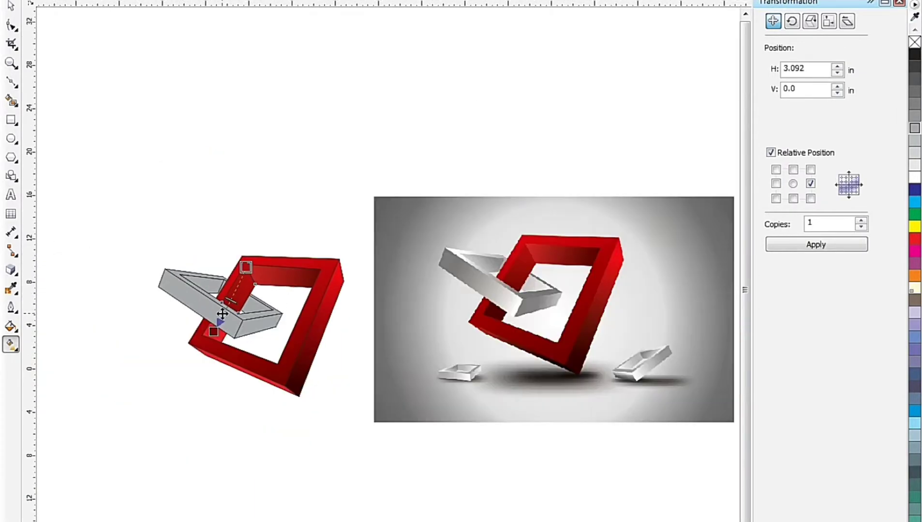
scroll(271, 293, down, 4)
drag(216, 331, 216, 302)
scroll(217, 303, up, 6)
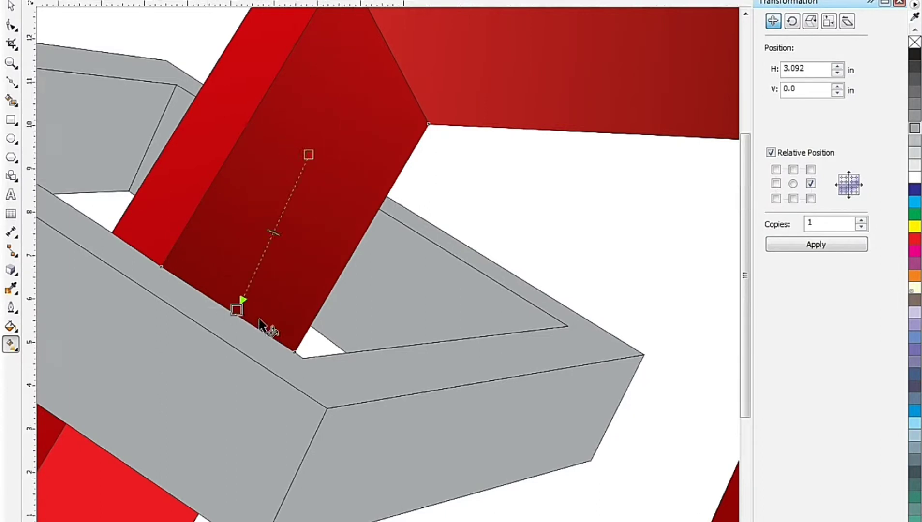
scroll(308, 153, down, 1)
drag(308, 153, 303, 187)
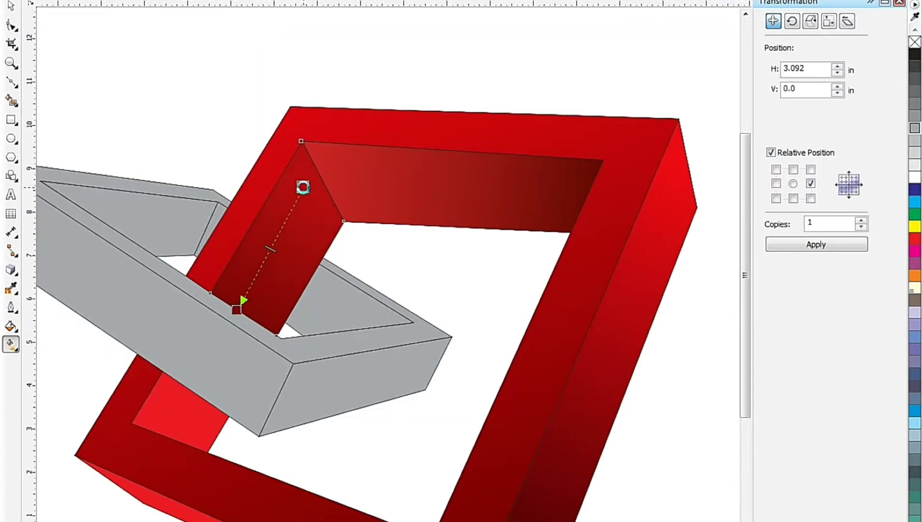
scroll(309, 218, down, 3)
scroll(309, 218, up, 2)
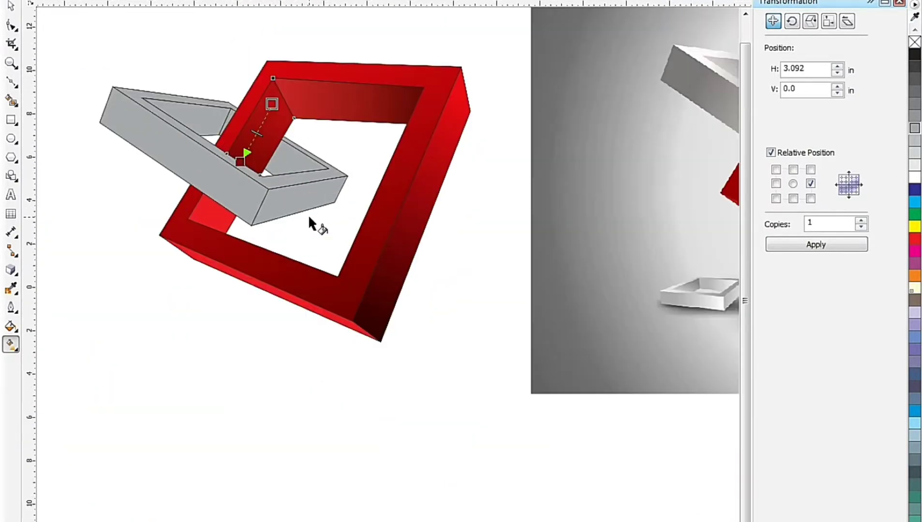
click(229, 224)
scroll(216, 213, down, 2)
scroll(160, 241, up, 2)
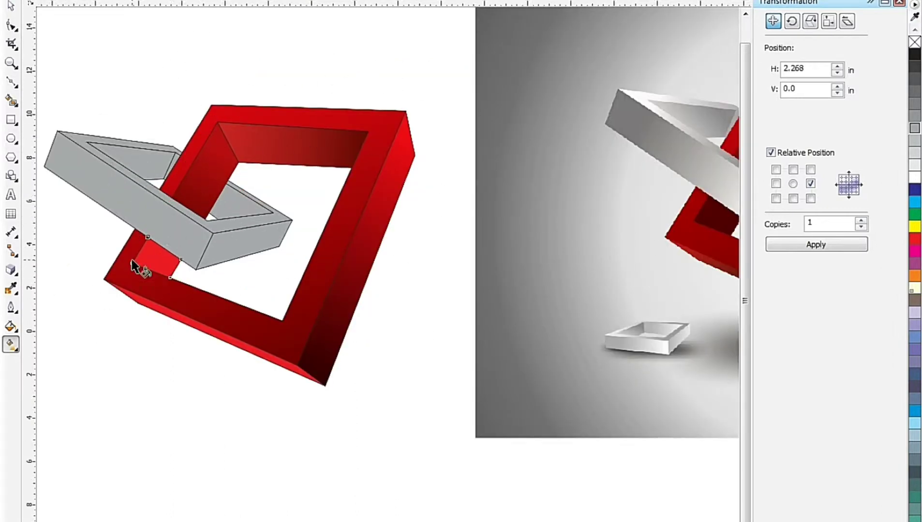
Step: Sample the frame's dark maroon with the Eyedropper and apply it to the small red piece
click(11, 251)
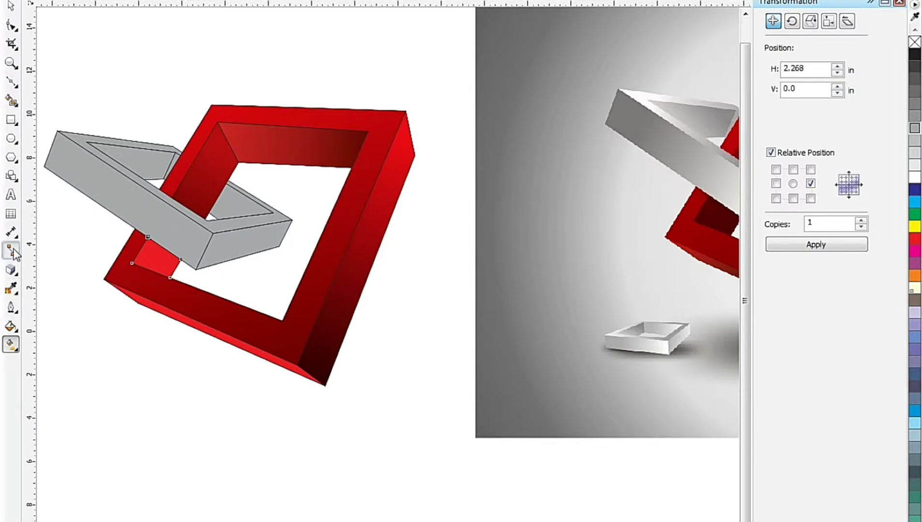
click(10, 289)
click(726, 214)
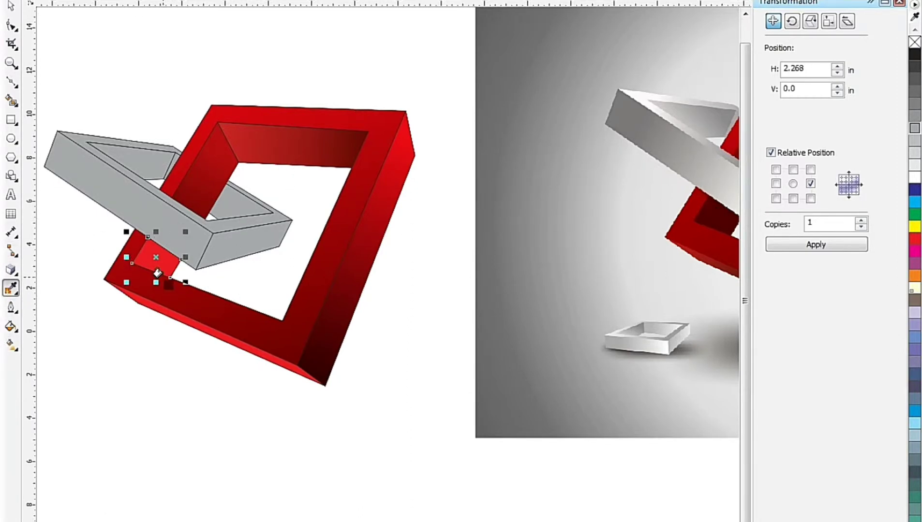
click(165, 257)
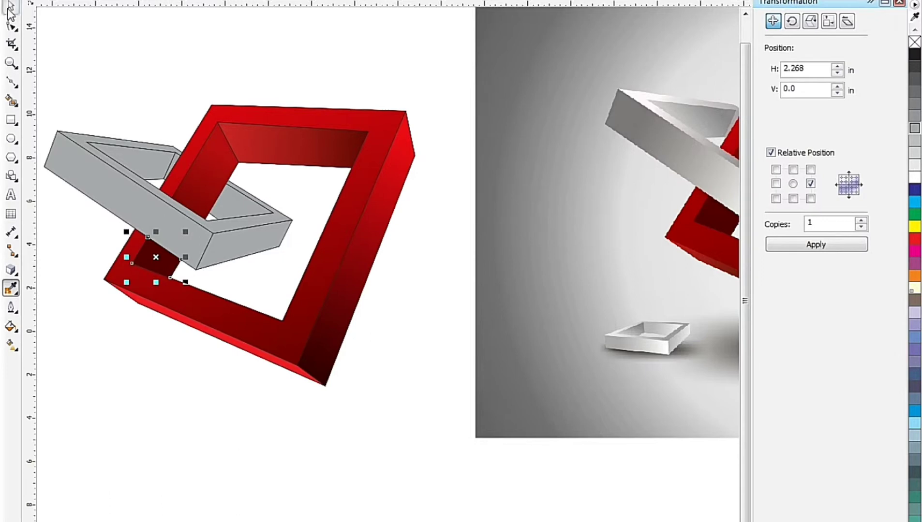
click(10, 6)
scroll(132, 235, down, 2)
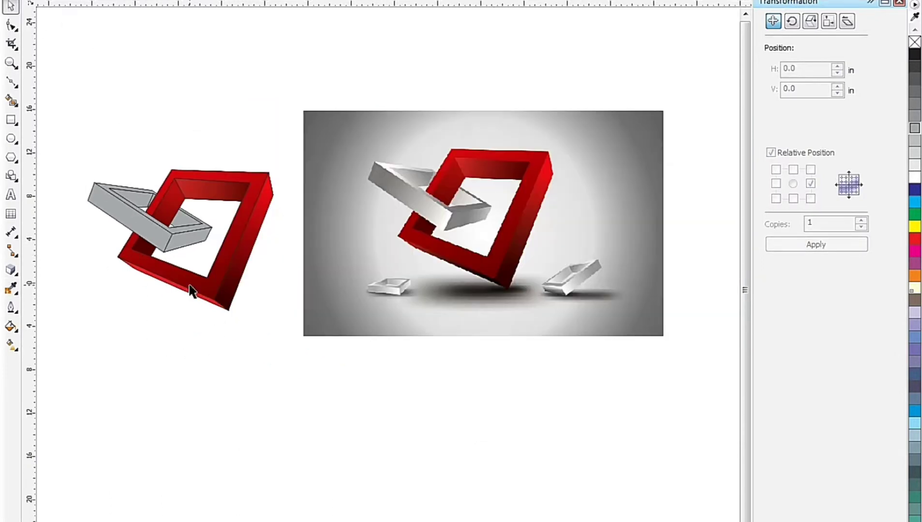
scroll(154, 209, up, 1)
scroll(164, 353, down, 1)
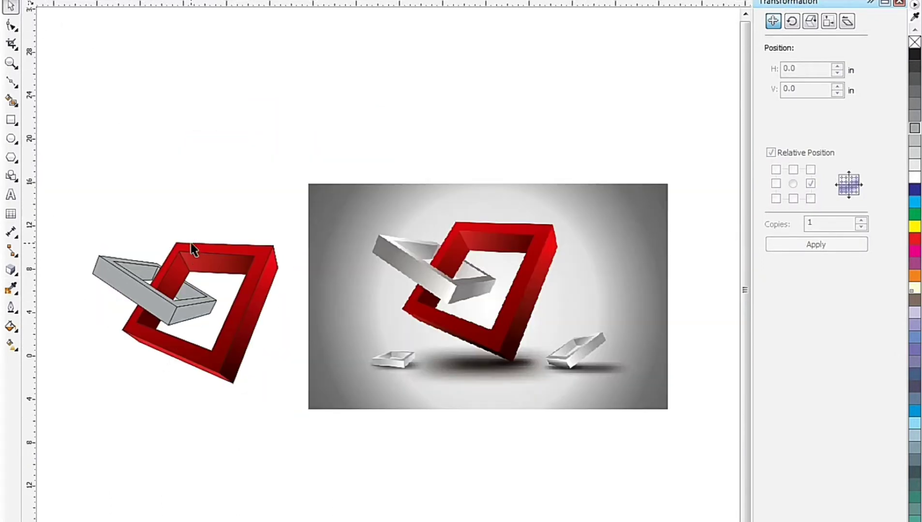
scroll(193, 249, up, 1)
click(95, 355)
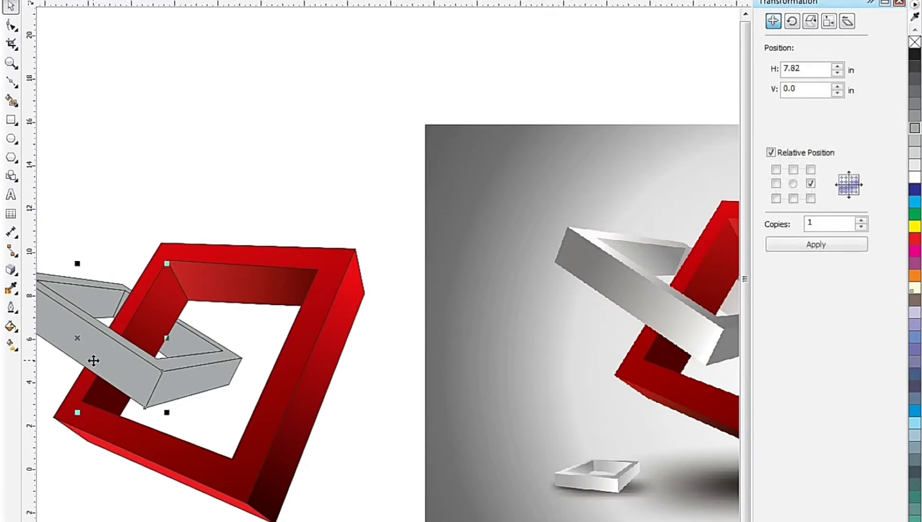
Step: Apply a white-to-grey linear gradient along the grey box's long bar and extend it
click(9, 344)
scroll(307, 473, down, 1)
scroll(253, 411, up, 1)
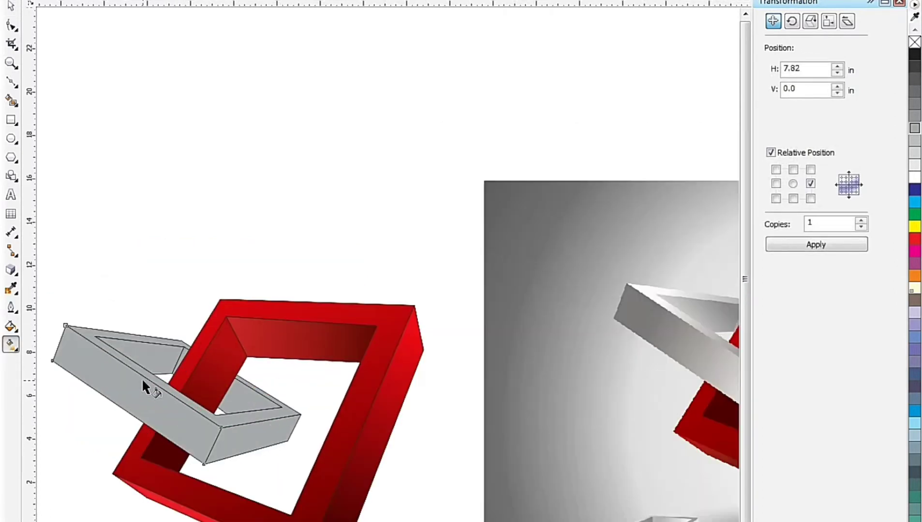
drag(68, 347, 194, 434)
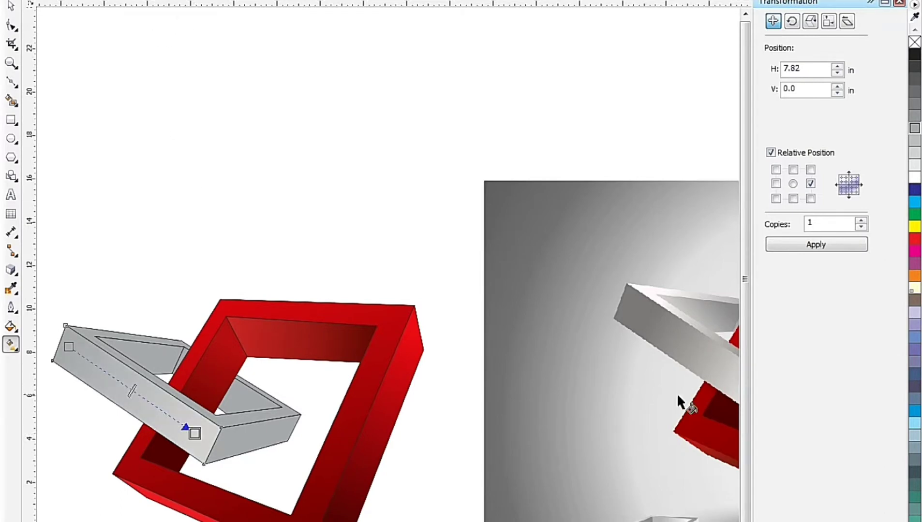
scroll(452, 421, down, 1)
scroll(602, 395, up, 3)
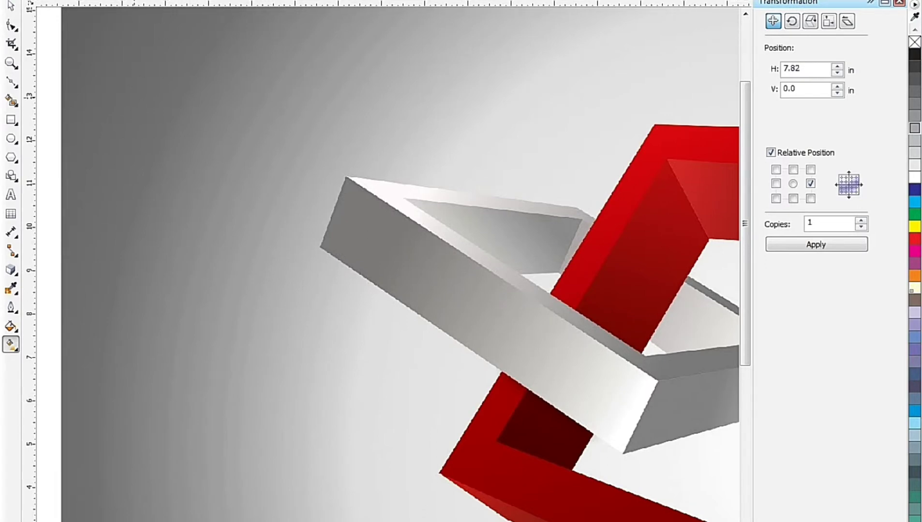
scroll(341, 211, down, 4)
scroll(230, 339, up, 3)
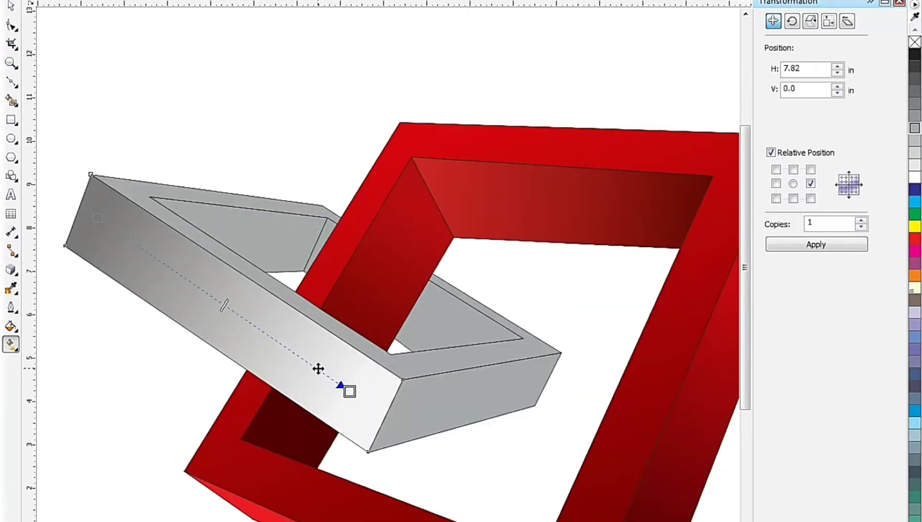
drag(350, 392, 372, 428)
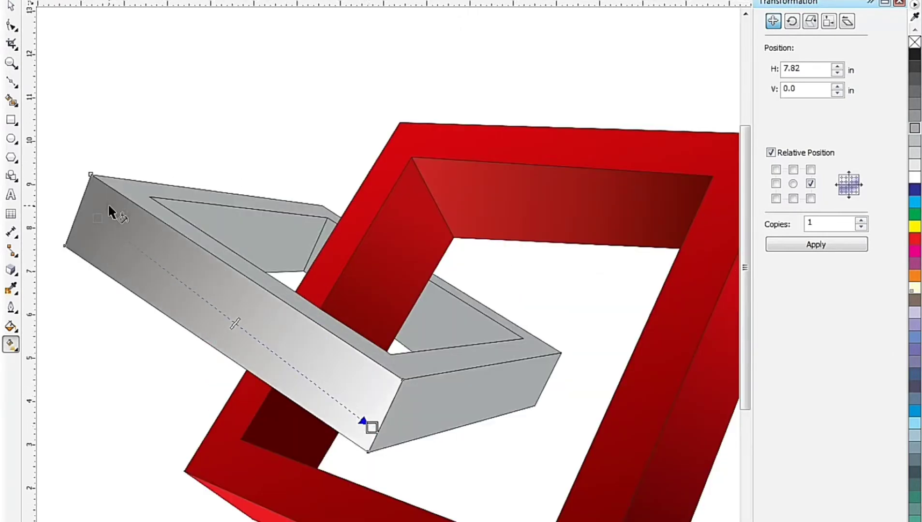
scroll(109, 218, down, 3)
scroll(179, 229, down, 2)
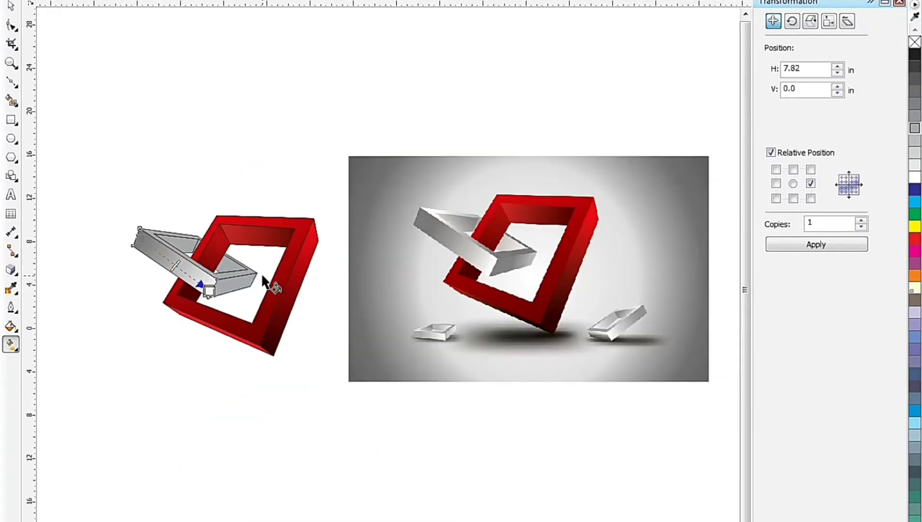
scroll(262, 281, up, 2)
Step: Give the grey box's end face a linear gradient and fine-tune where it finishes
click(187, 299)
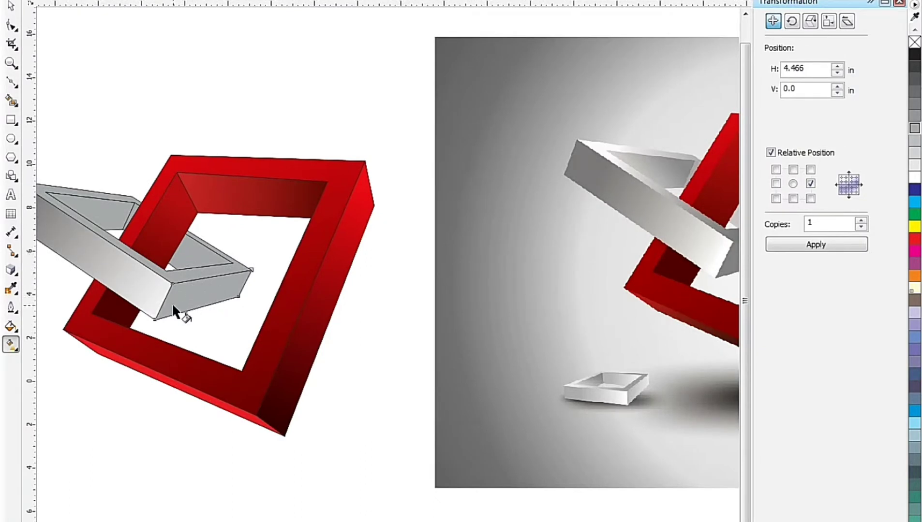
drag(172, 304, 243, 283)
scroll(201, 313, down, 2)
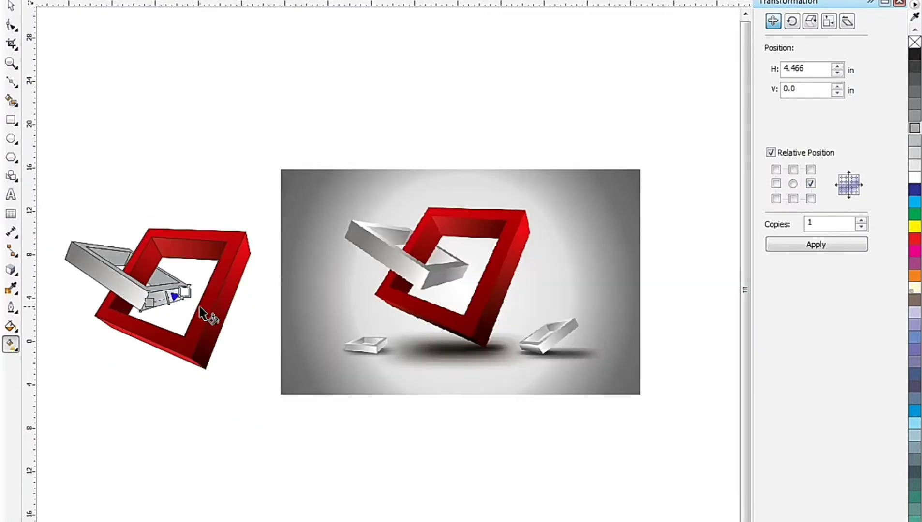
scroll(204, 292, up, 2)
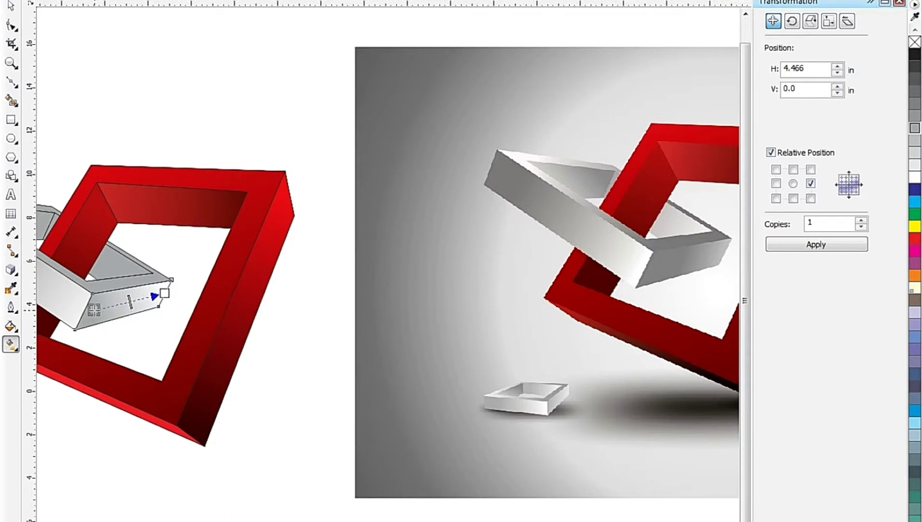
scroll(192, 300, up, 2)
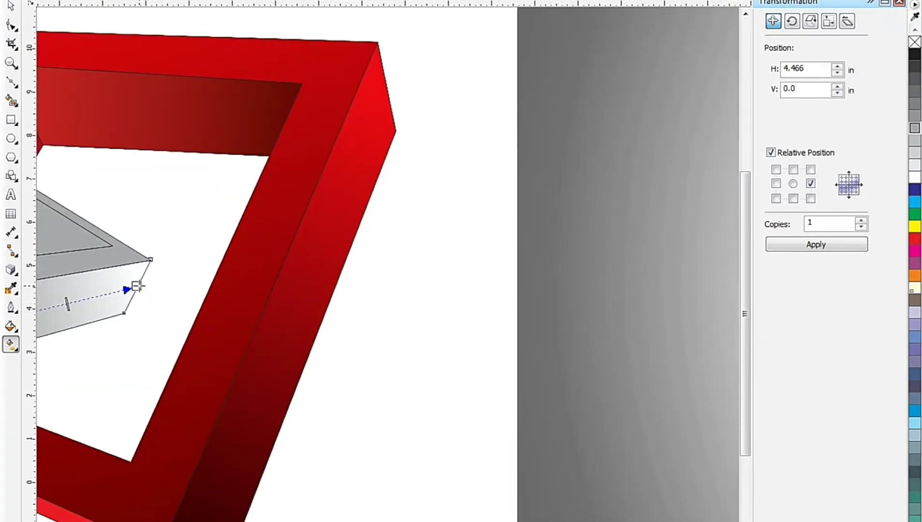
drag(136, 287, 132, 293)
scroll(133, 273, down, 4)
scroll(418, 220, up, 4)
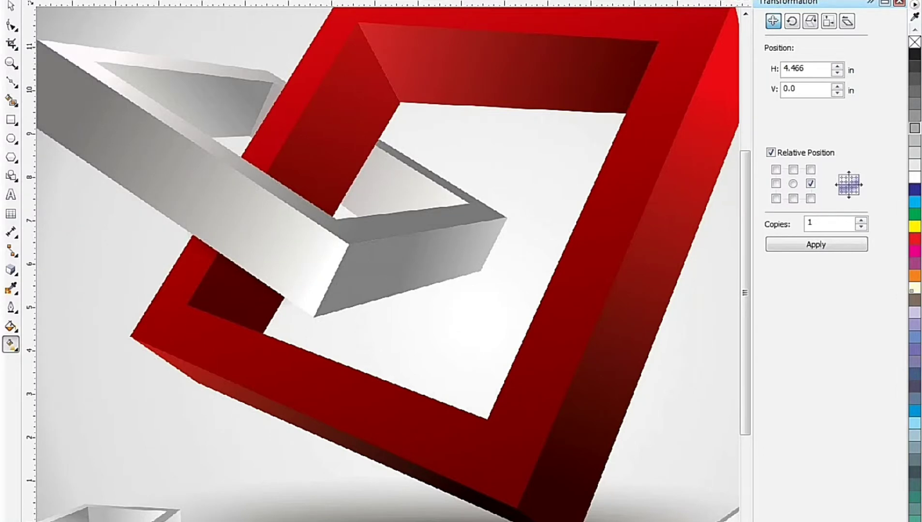
scroll(446, 281, down, 4)
scroll(138, 306, up, 4)
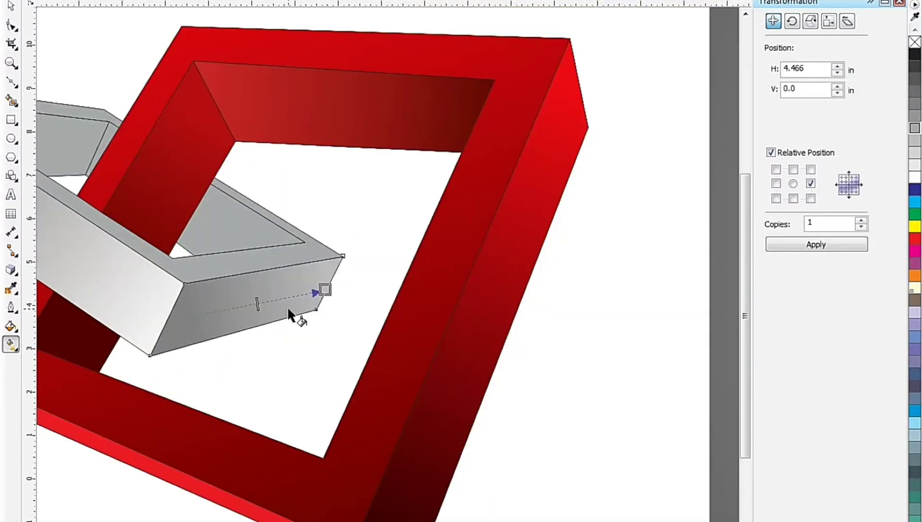
scroll(211, 282, down, 2)
scroll(242, 290, down, 2)
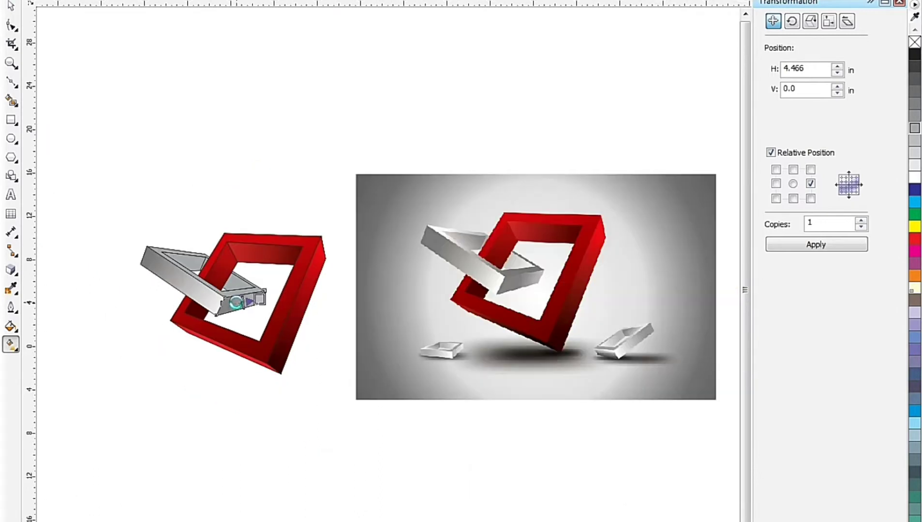
scroll(273, 282, up, 2)
scroll(195, 323, up, 2)
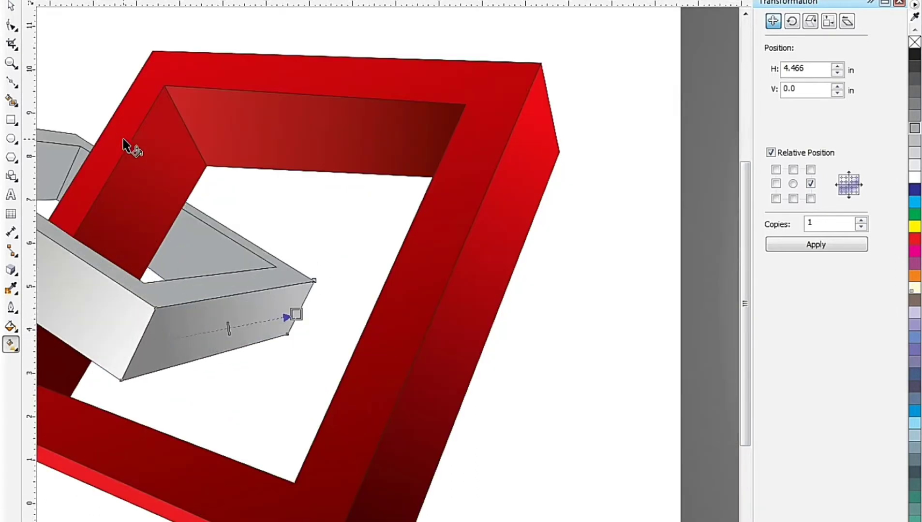
scroll(145, 302, down, 2)
scroll(159, 271, down, 1)
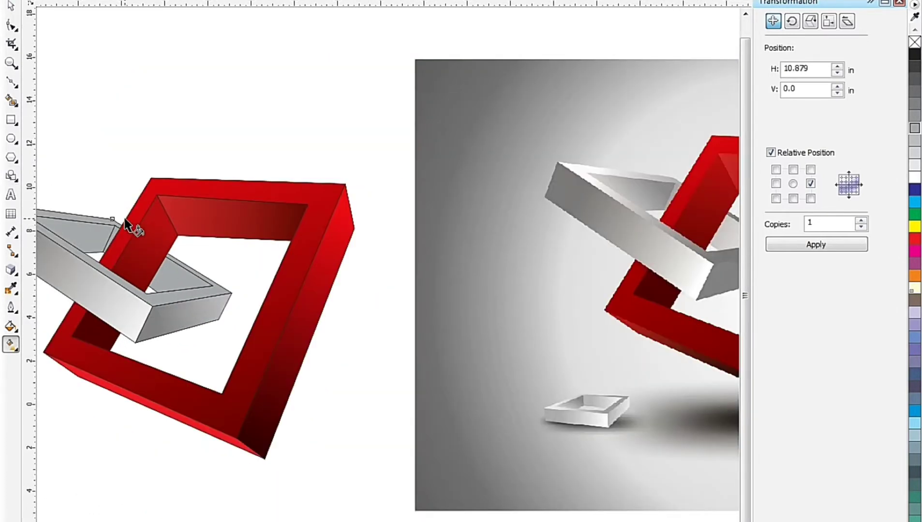
scroll(120, 264, down, 1)
scroll(138, 256, up, 2)
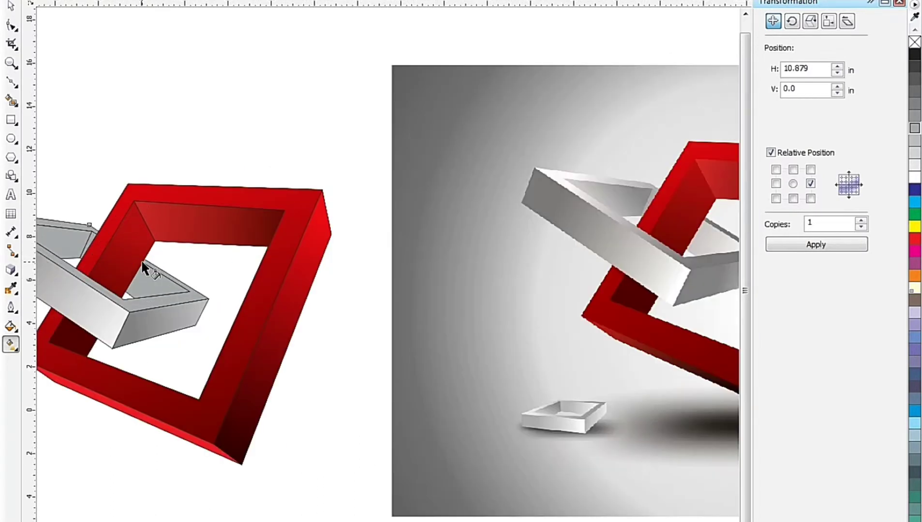
scroll(159, 275, down, 2)
scroll(145, 278, up, 2)
Step: Lay a diagonal linear gradient across the grey box's inner panel, moving its start up and right
drag(62, 242, 266, 318)
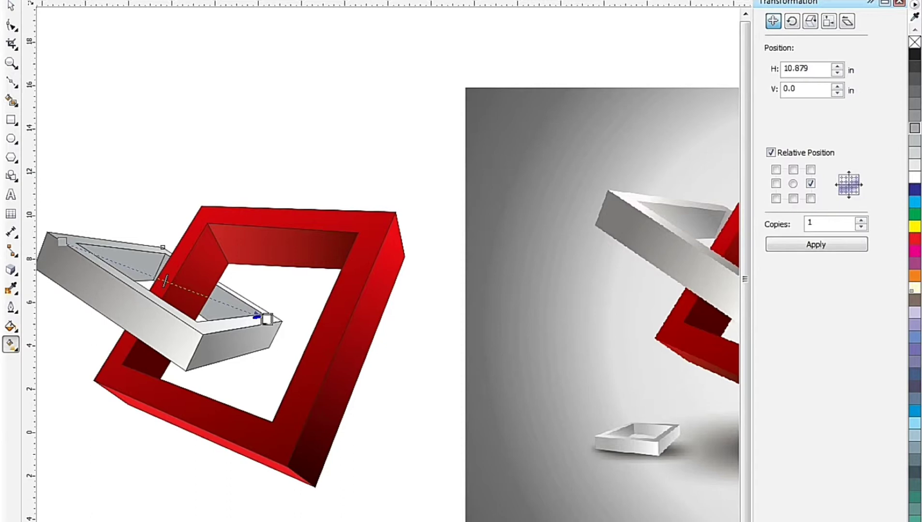
scroll(497, 249, down, 5)
scroll(617, 253, up, 5)
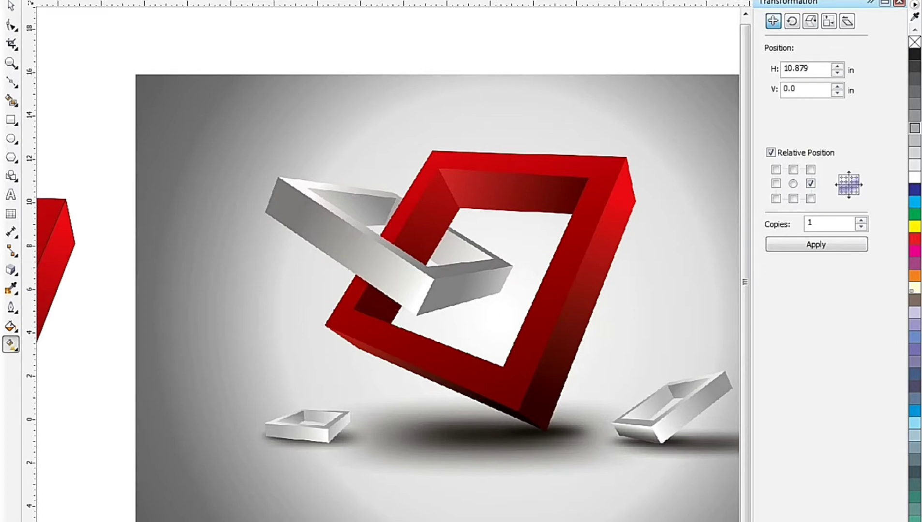
scroll(292, 184, down, 5)
scroll(376, 255, up, 4)
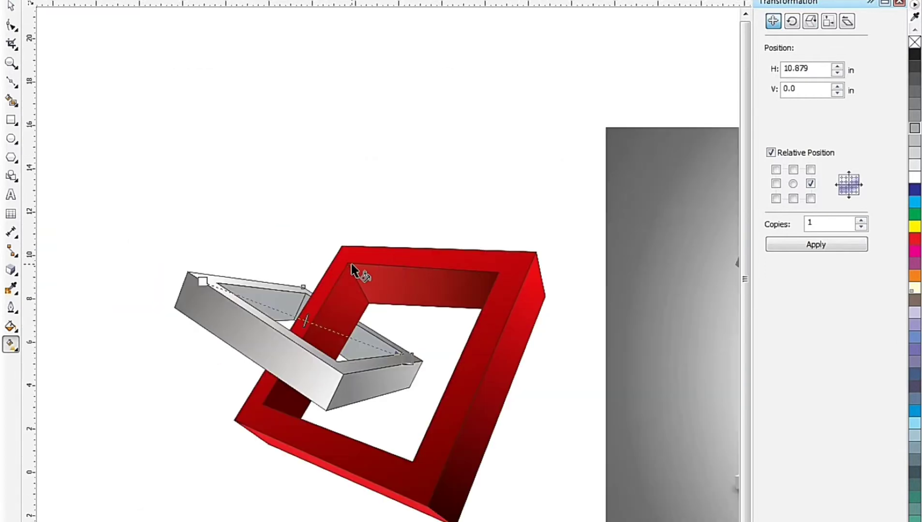
scroll(356, 267, up, 3)
drag(143, 267, 151, 244)
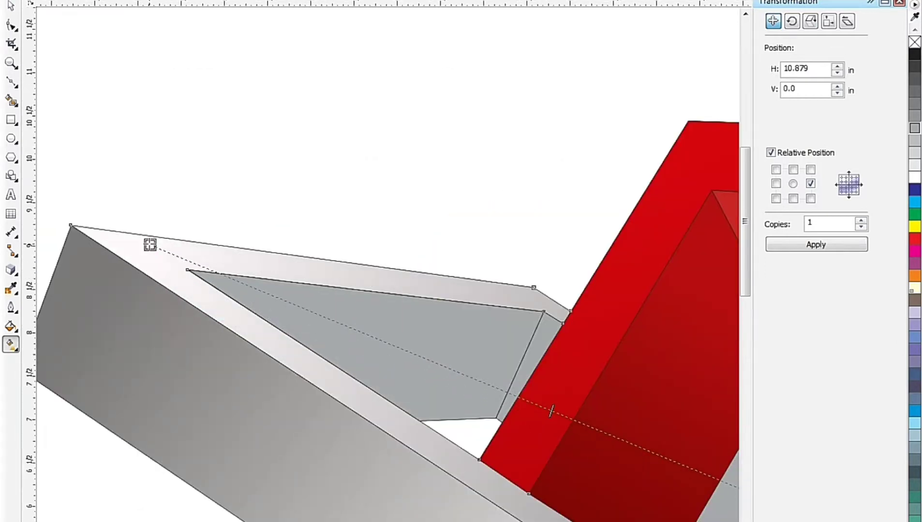
scroll(151, 244, down, 5)
scroll(214, 264, down, 5)
scroll(258, 251, up, 5)
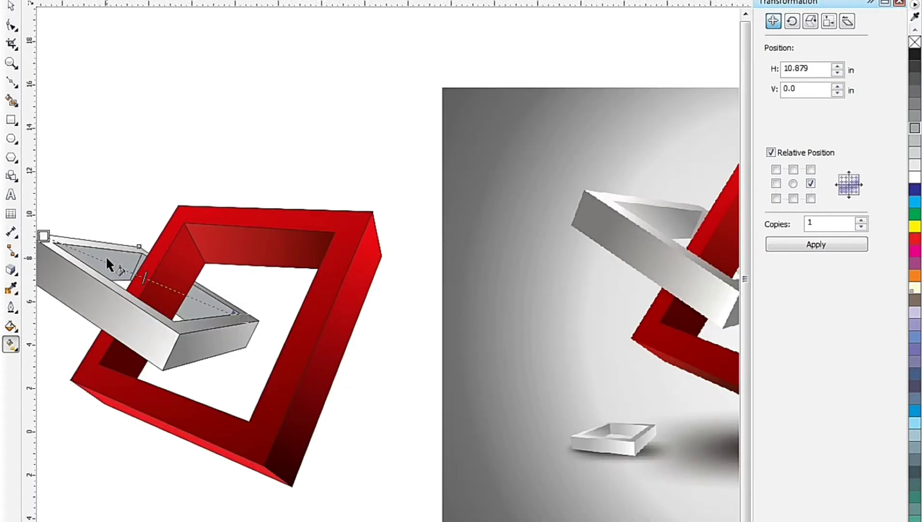
scroll(99, 249, down, 3)
scroll(117, 277, up, 5)
scroll(144, 274, down, 2)
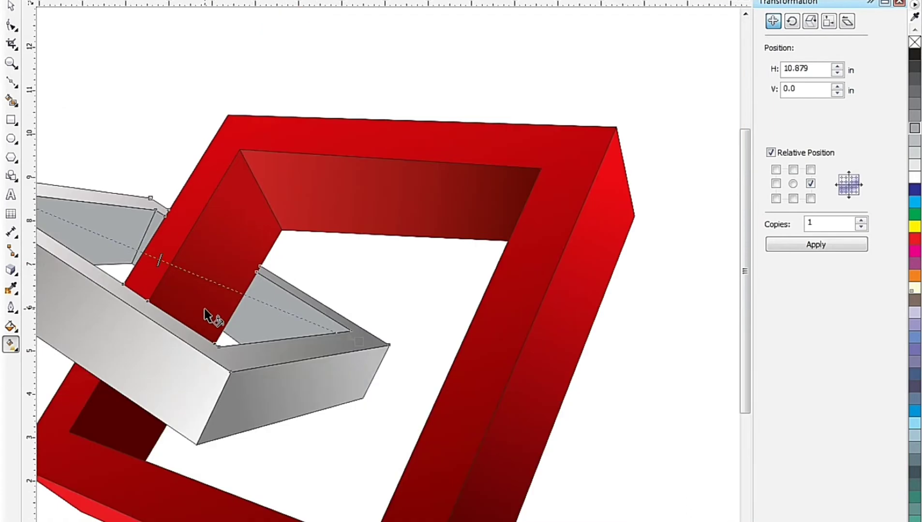
scroll(208, 315, down, 2)
Step: Deselect, reselect and deselect the inner panel to review its finished gradient
key(Escape)
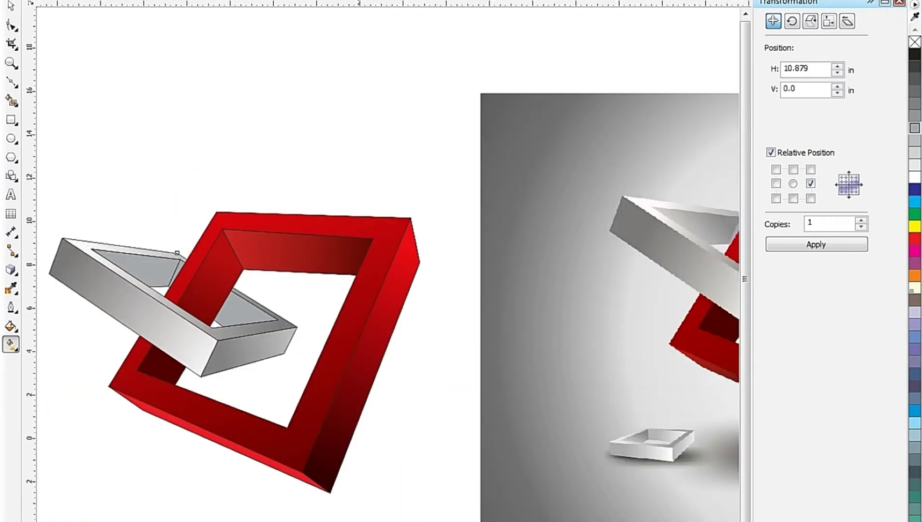
scroll(243, 242, down, 2)
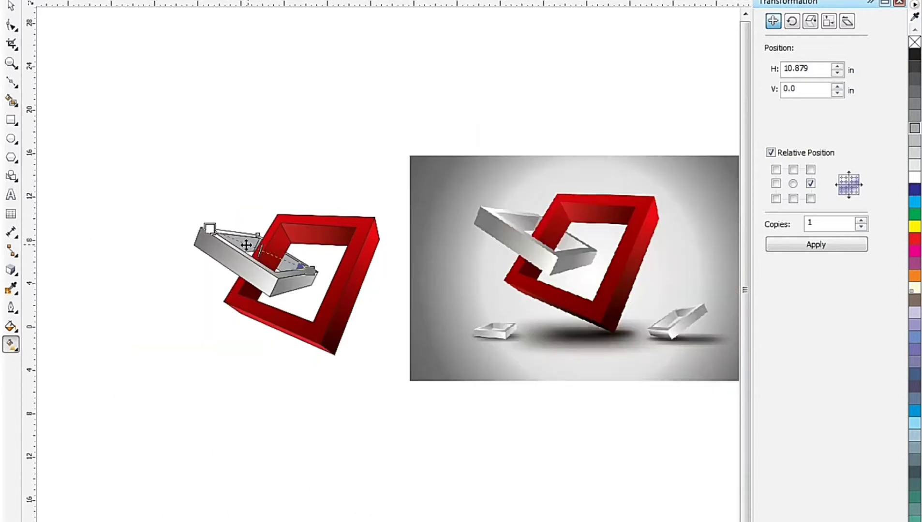
scroll(199, 230, up, 5)
click(199, 231)
key(Escape)
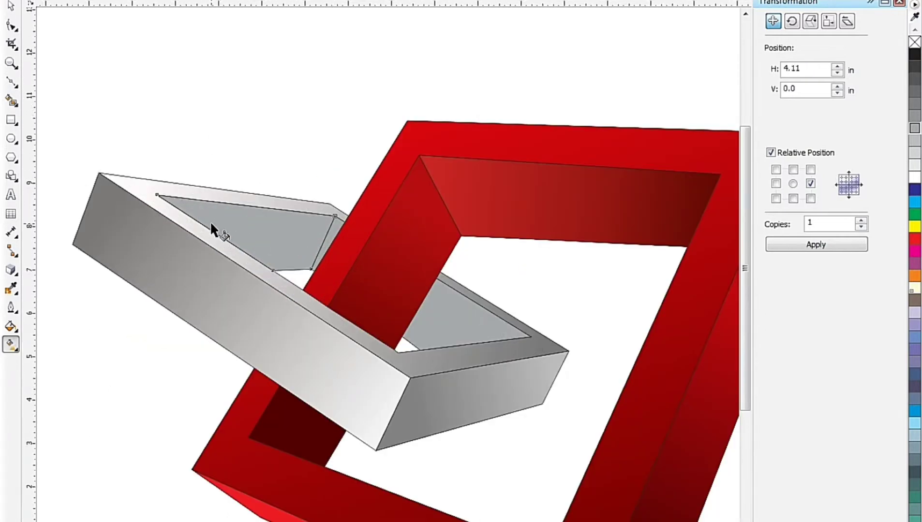
scroll(211, 229, down, 2)
scroll(170, 230, up, 1)
scroll(188, 227, up, 2)
scroll(145, 240, down, 1)
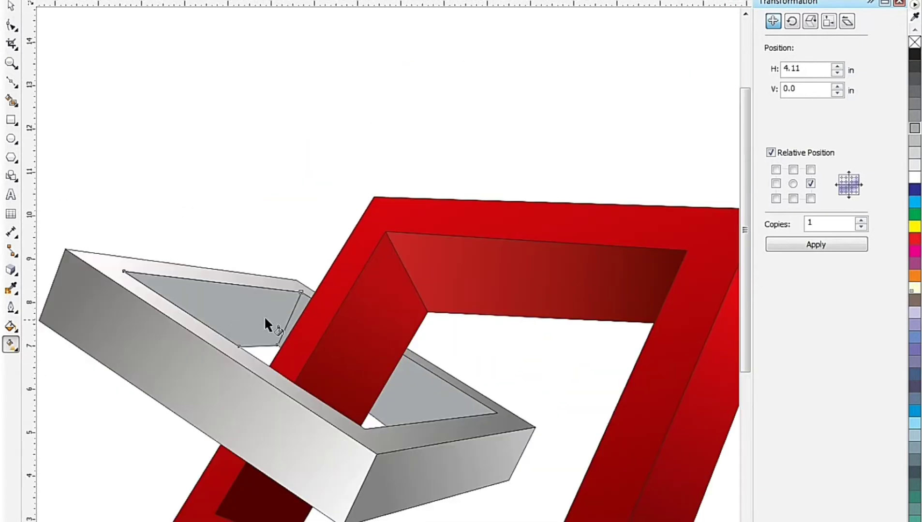
Step: Drag a fading gradient across the grey box's inner face
drag(198, 308, 289, 318)
scroll(360, 155, down, 2)
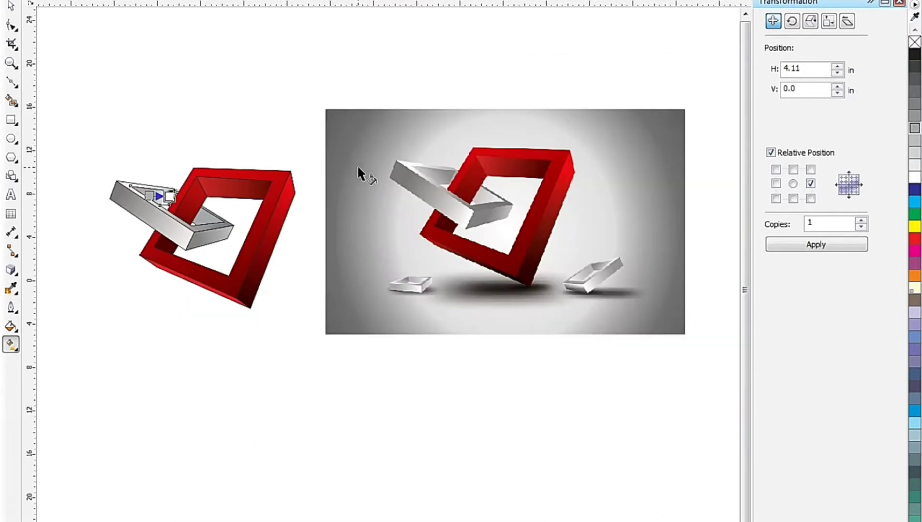
scroll(359, 155, up, 3)
scroll(434, 150, down, 1)
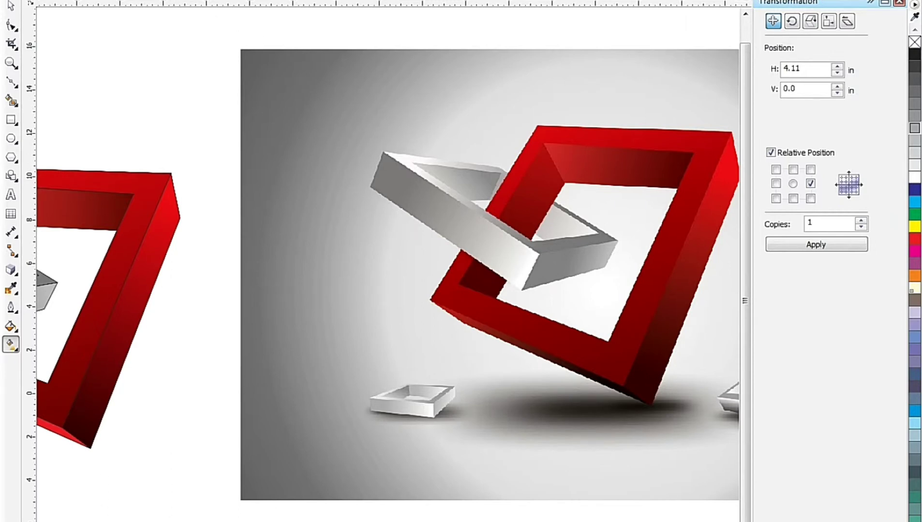
scroll(432, 170, down, 3)
scroll(515, 234, up, 2)
scroll(520, 208, up, 3)
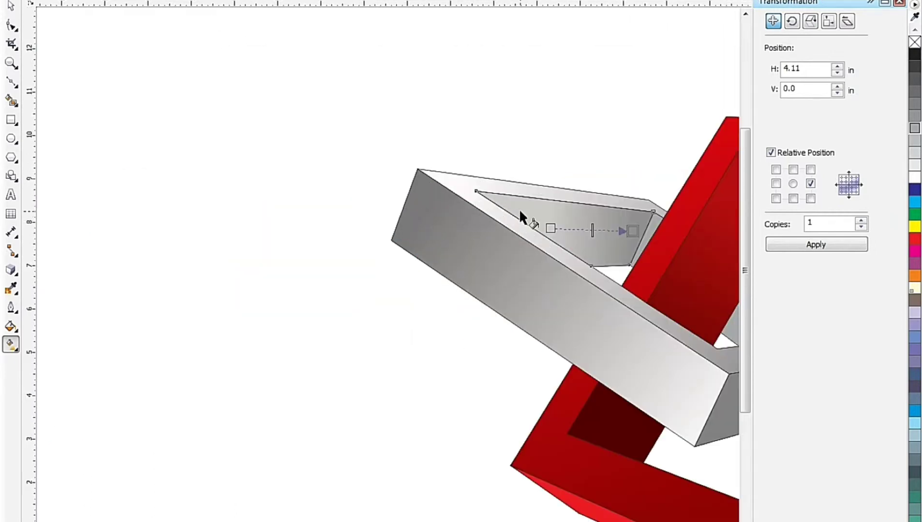
Step: Redirect the gradient to start at the face's upper-left corner and end on the light grey strip
drag(579, 246, 465, 187)
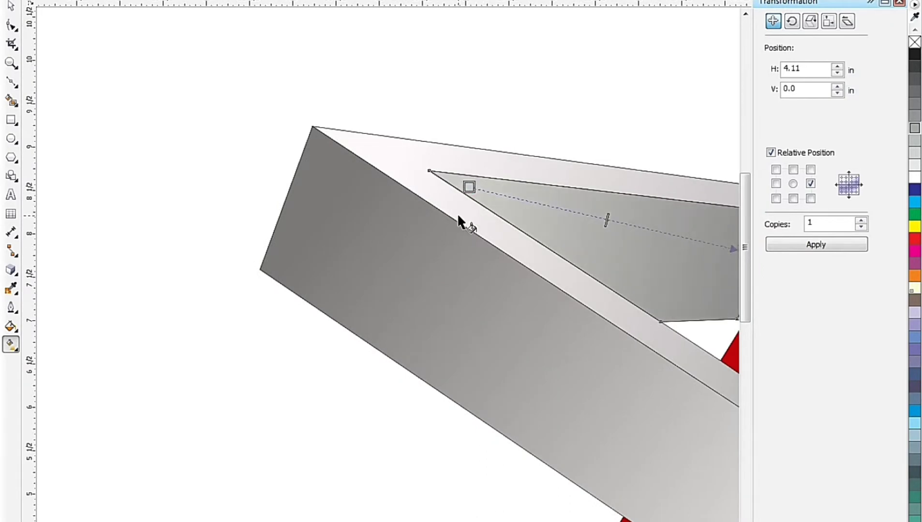
scroll(458, 213, down, 2)
scroll(595, 233, up, 2)
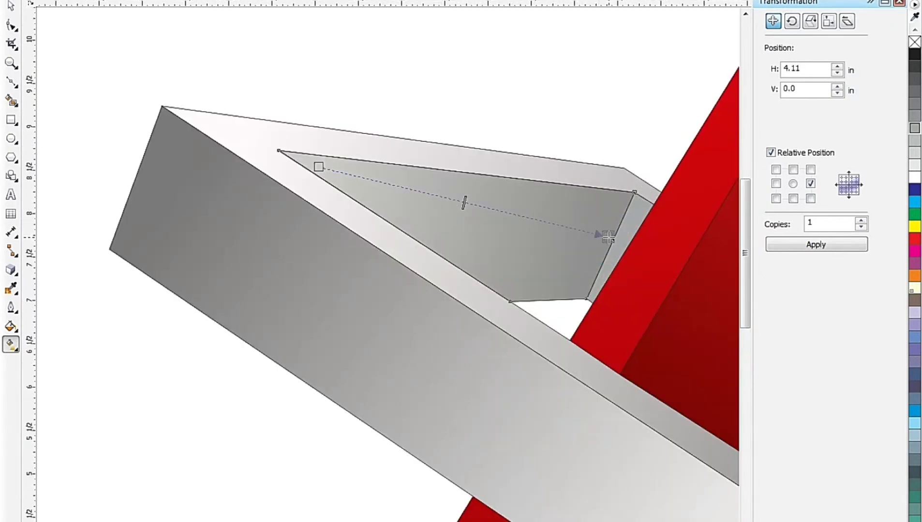
scroll(600, 233, down, 4)
scroll(377, 222, up, 3)
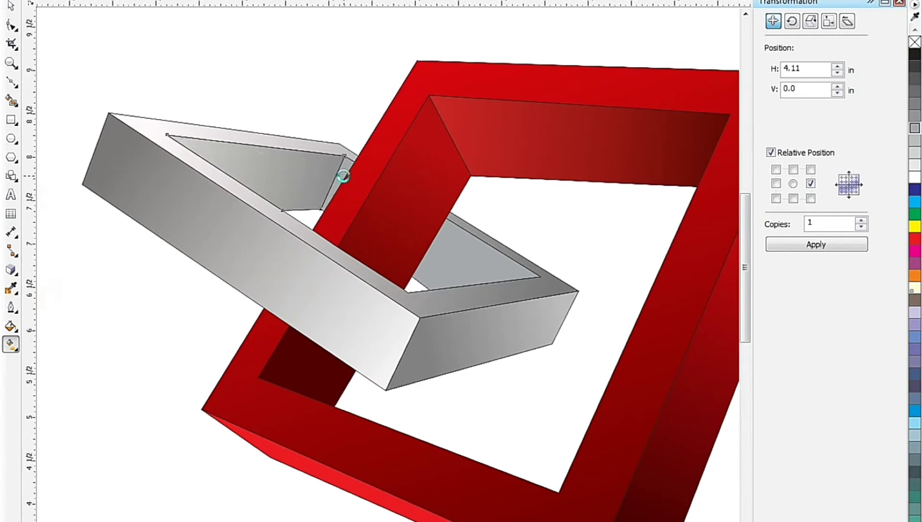
scroll(341, 174, up, 5)
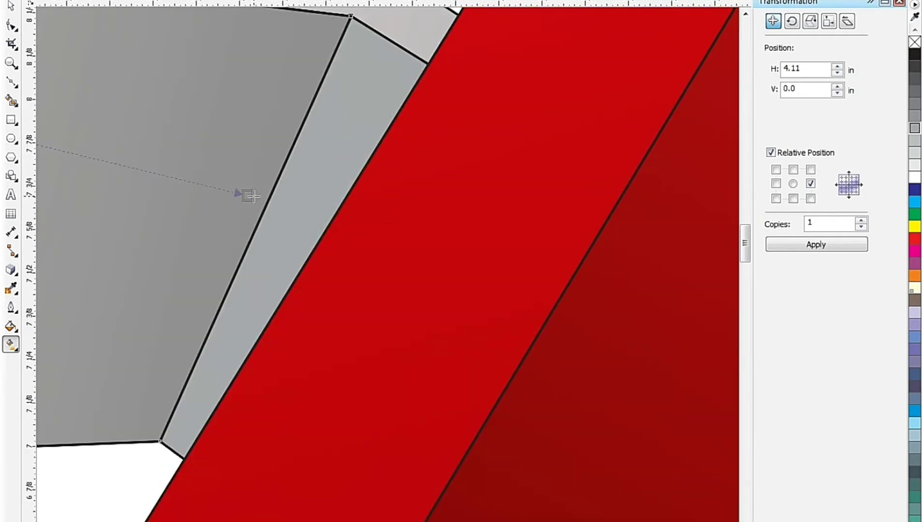
mouse_move(251, 196)
mouse_down()
mouse_move(307, 199)
mouse_move(272, 200)
mouse_up()
scroll(272, 199, down, 5)
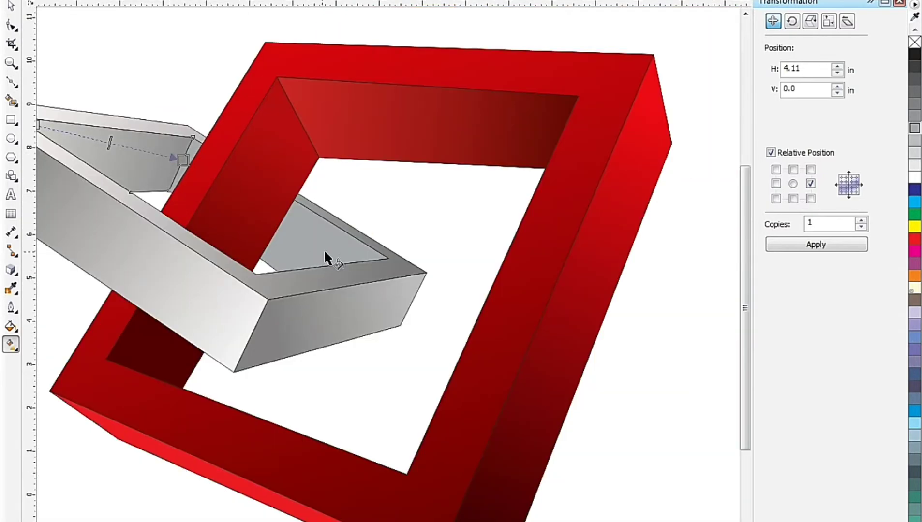
scroll(323, 247, up, 3)
scroll(181, 200, down, 5)
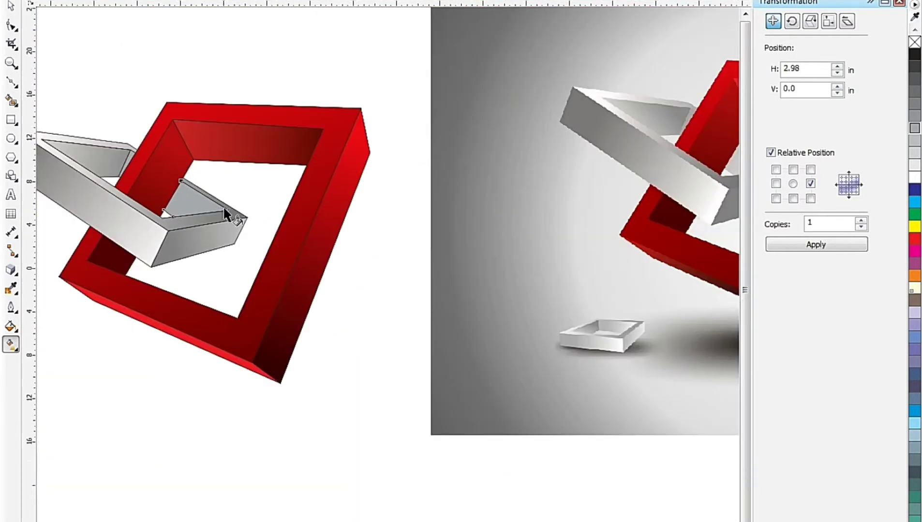
scroll(224, 209, down, 3)
scroll(251, 226, up, 5)
scroll(203, 221, down, 2)
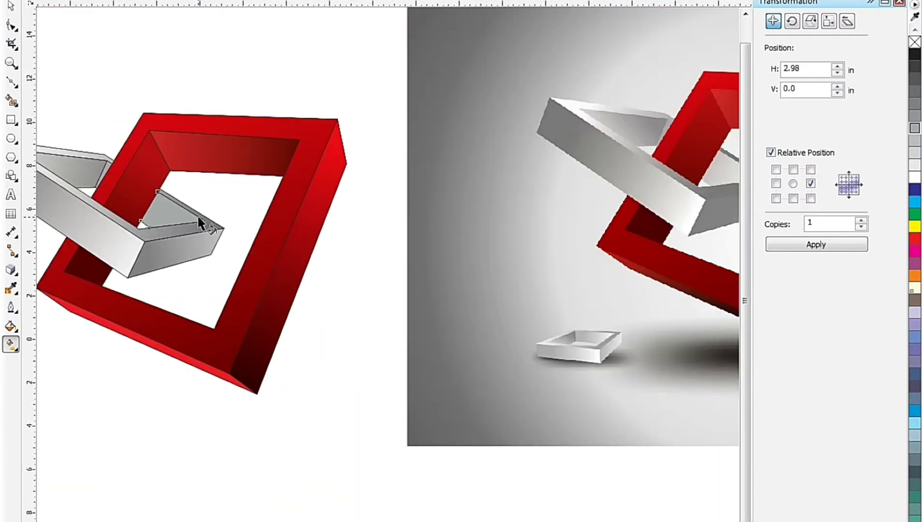
scroll(197, 219, up, 3)
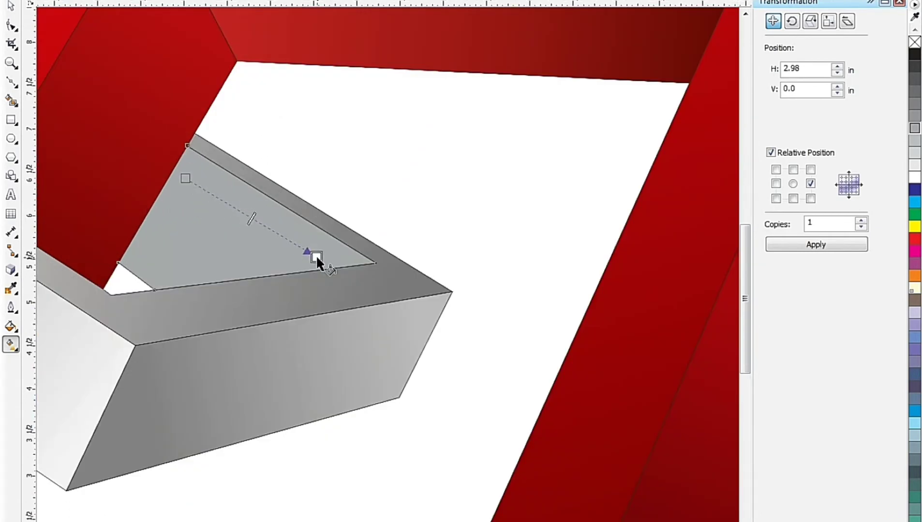
Step: Make the gradient fade to white, then move its start lower and shorten it
drag(317, 258, 317, 258)
scroll(502, 247, down, 4)
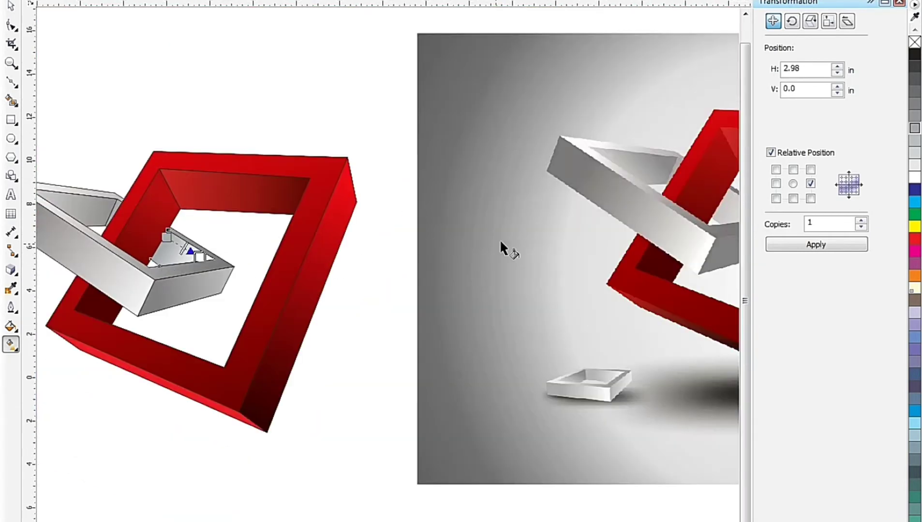
scroll(502, 247, up, 3)
scroll(375, 241, down, 3)
scroll(446, 235, up, 3)
scroll(364, 236, up, 3)
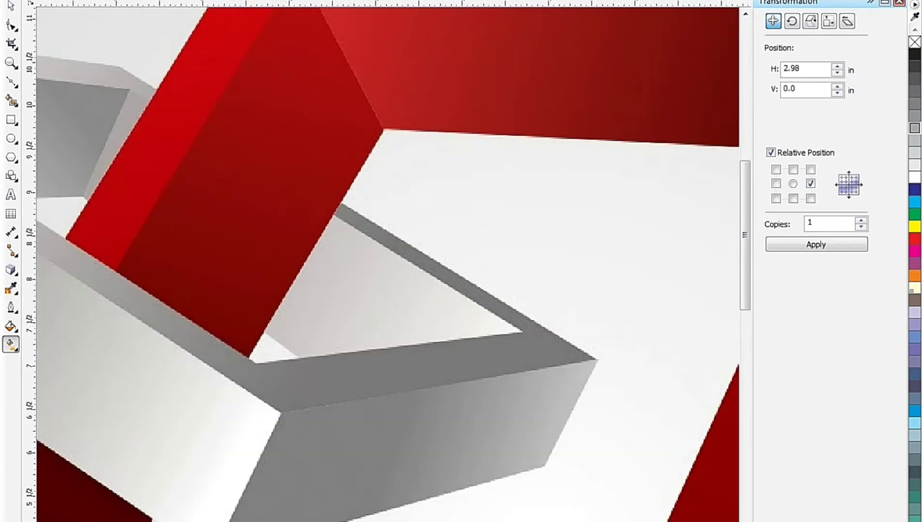
scroll(561, 340, down, 3)
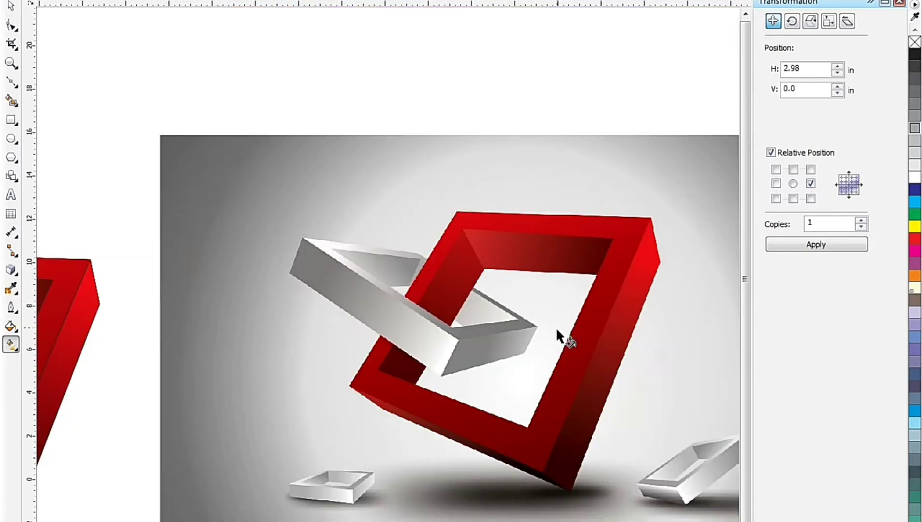
scroll(533, 377, down, 2)
scroll(310, 373, up, 6)
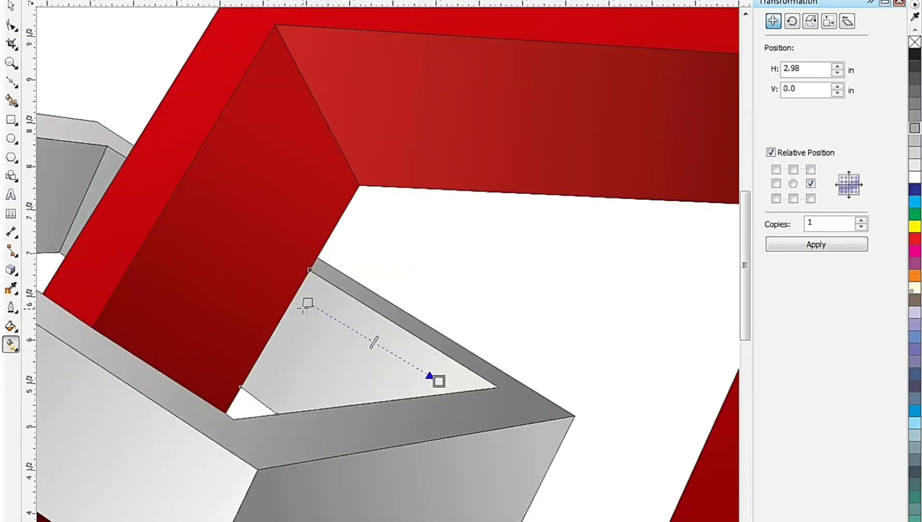
drag(306, 304, 301, 317)
drag(439, 382, 403, 398)
scroll(403, 398, down, 2)
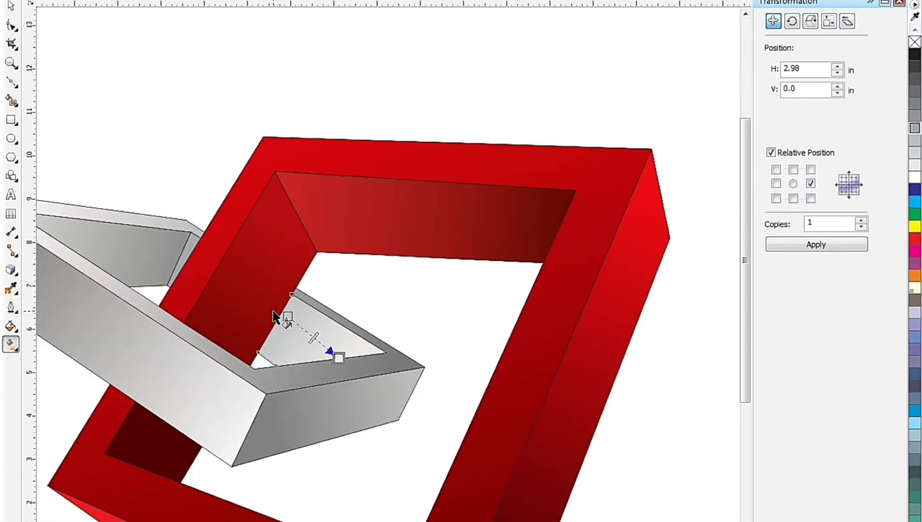
Step: Move the whole red-and-grey artwork below-right and shift the reference photo to the left
click(11, 6)
scroll(213, 143, down, 3)
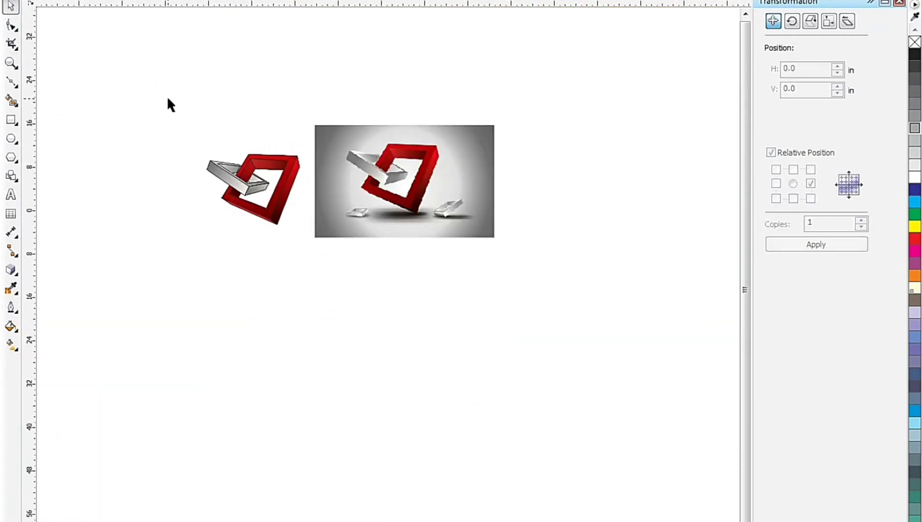
drag(168, 103, 319, 342)
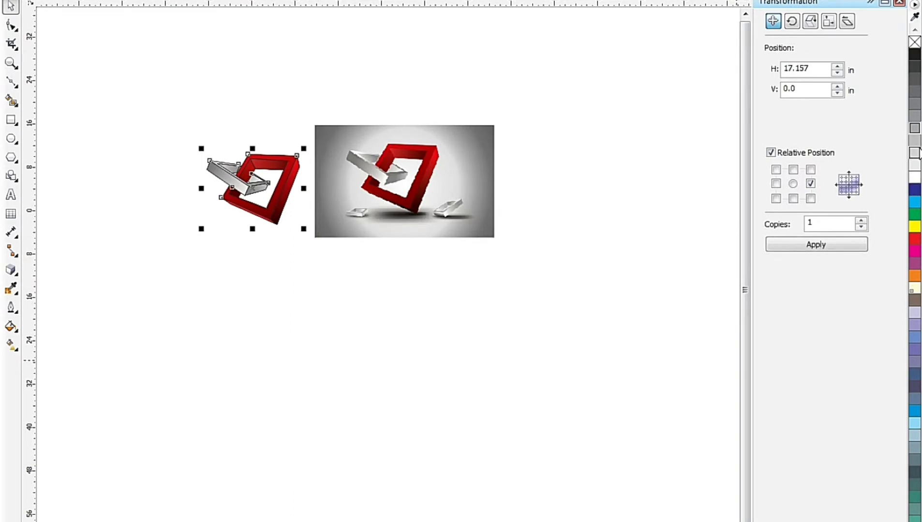
scroll(249, 170, up, 4)
scroll(175, 195, down, 2)
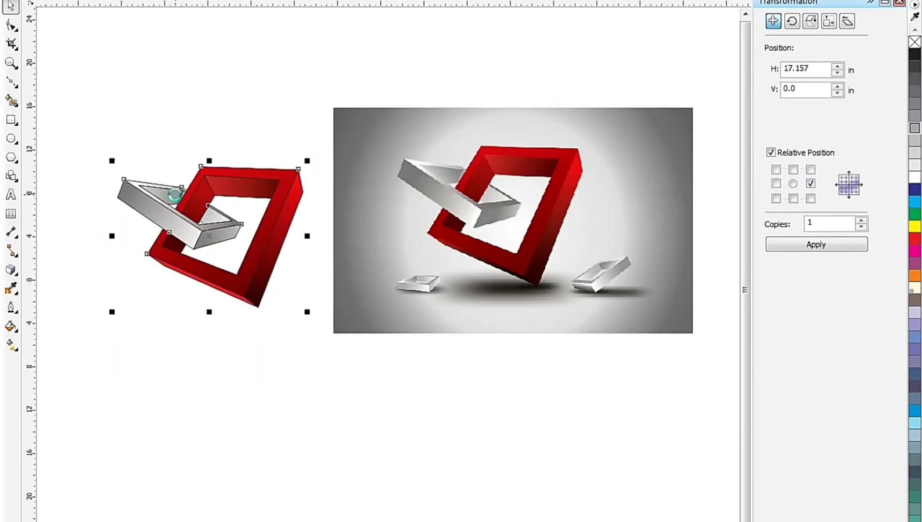
scroll(174, 193, down, 2)
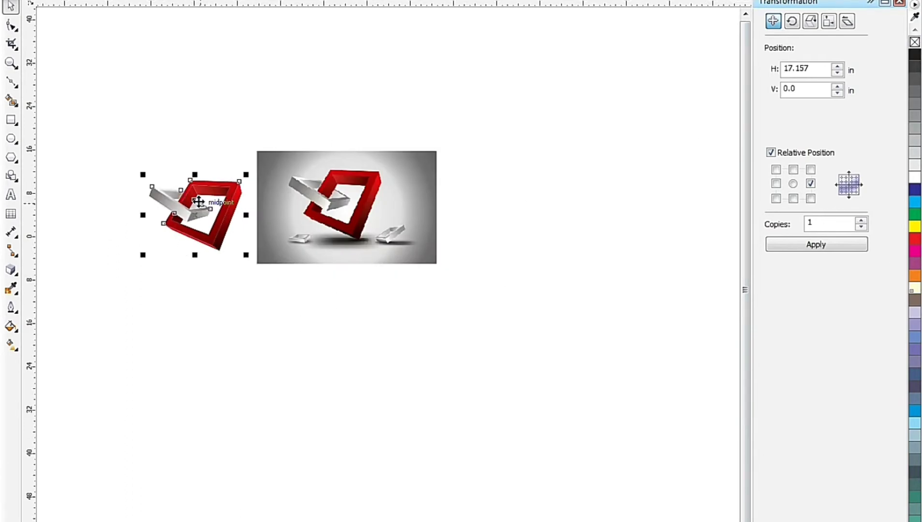
drag(198, 203, 507, 310)
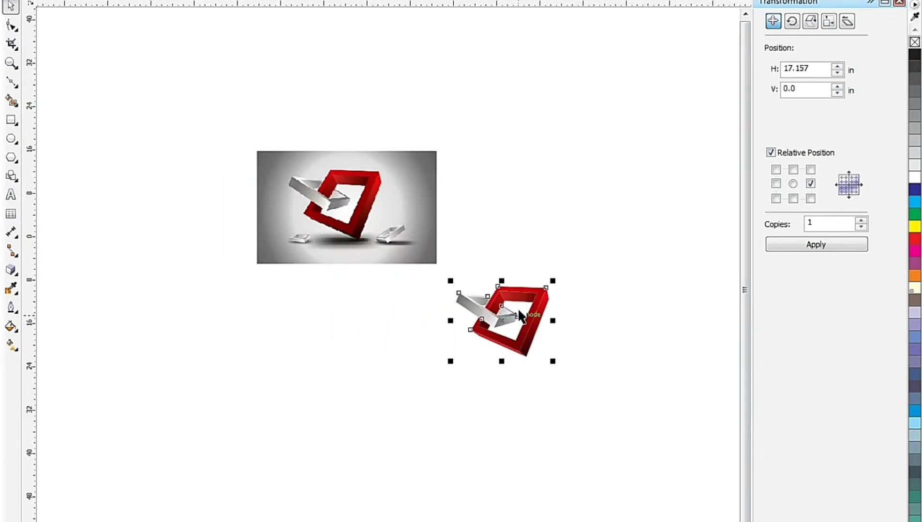
mouse_move(395, 204)
mouse_down()
mouse_move(155, 134)
mouse_move(160, 169)
mouse_up()
Step: Draw a rectangle around the page and extend it taller at the top
scroll(319, 150, up, 2)
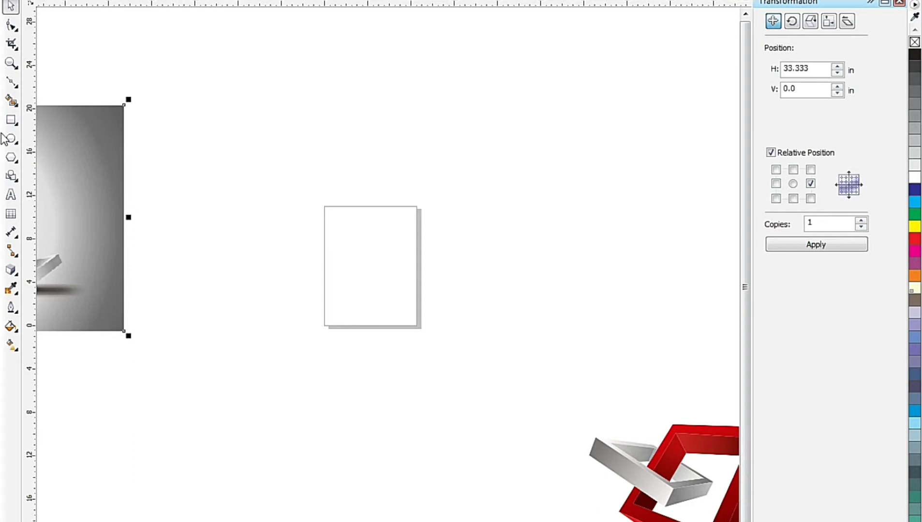
click(11, 119)
drag(232, 216, 516, 364)
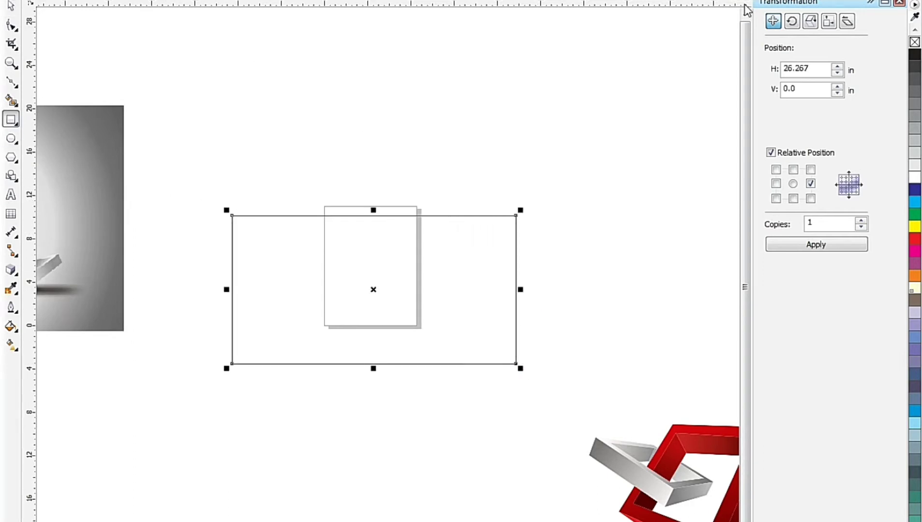
key(Return)
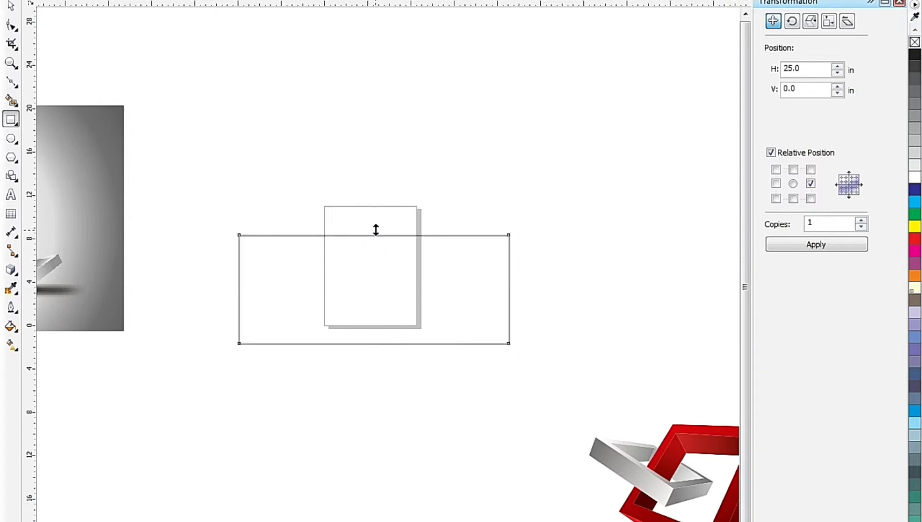
drag(373, 231, 403, 199)
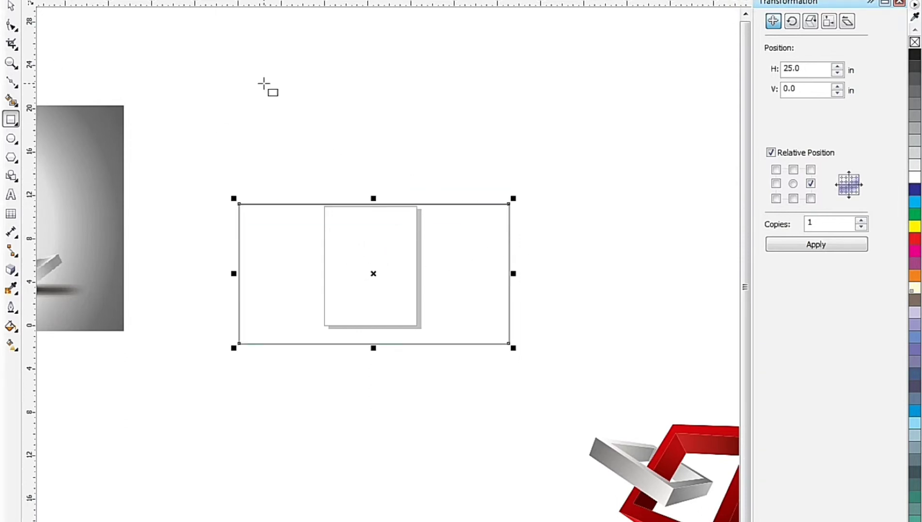
Step: Fill the rectangle dark grey and give it a radial gradient spreading to the corners
click(915, 66)
click(11, 344)
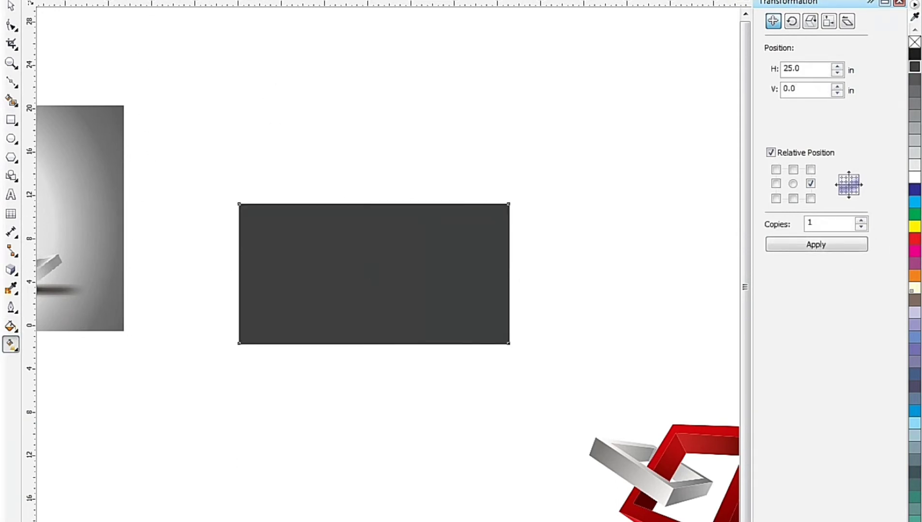
click(425, 275)
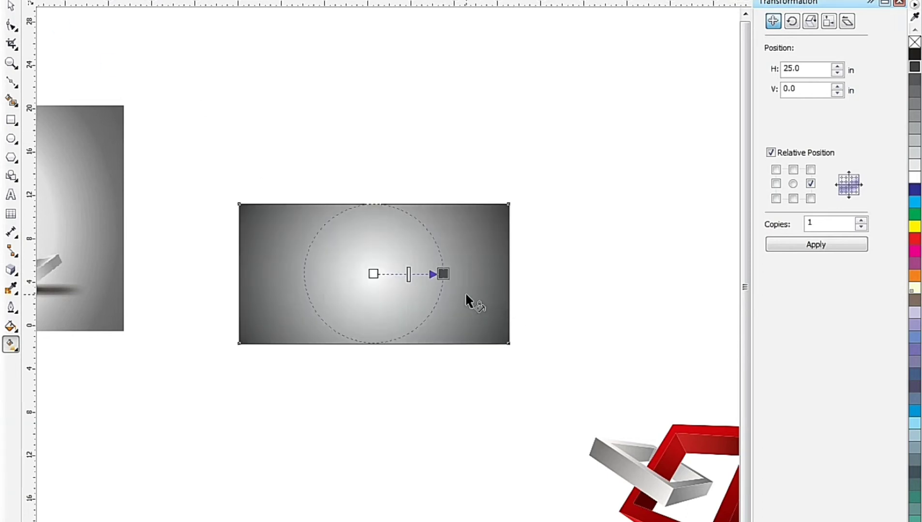
drag(443, 274, 508, 343)
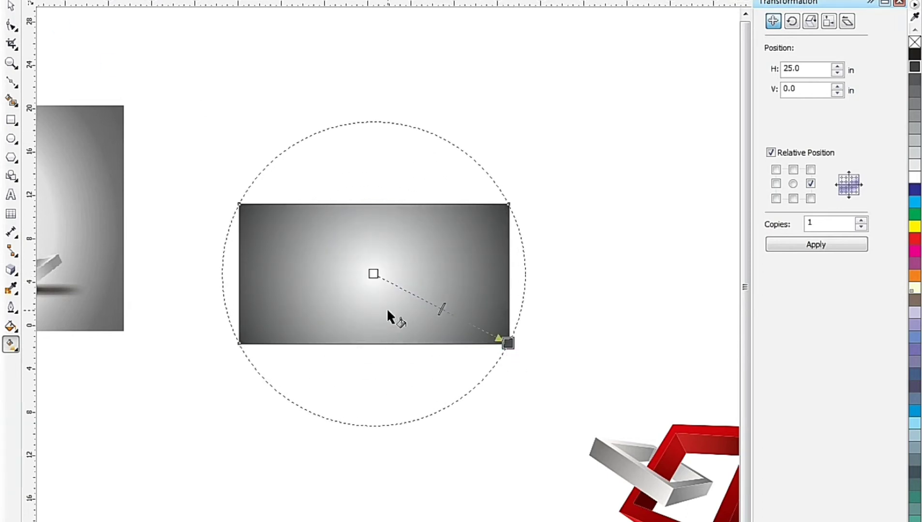
click(11, 6)
Step: Bring the red-and-grey artwork in front of the gradient background rectangle
click(685, 494)
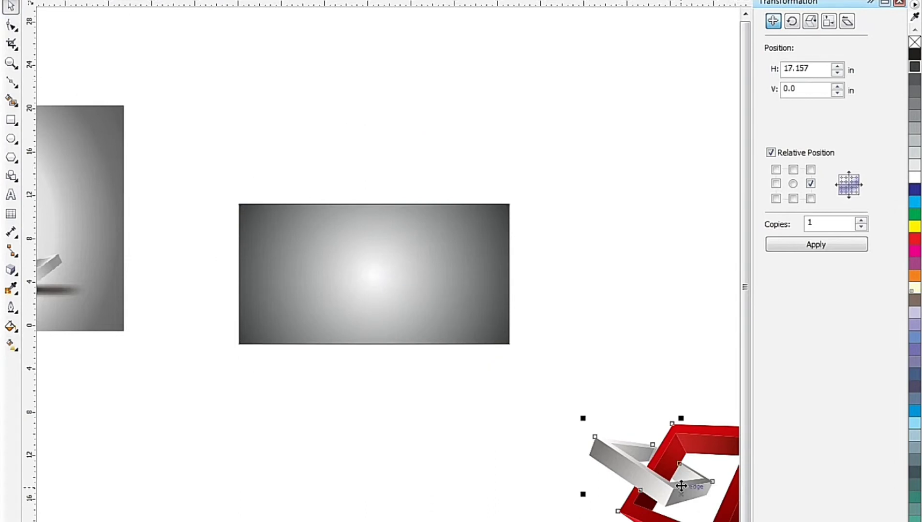
shift+click(425, 269)
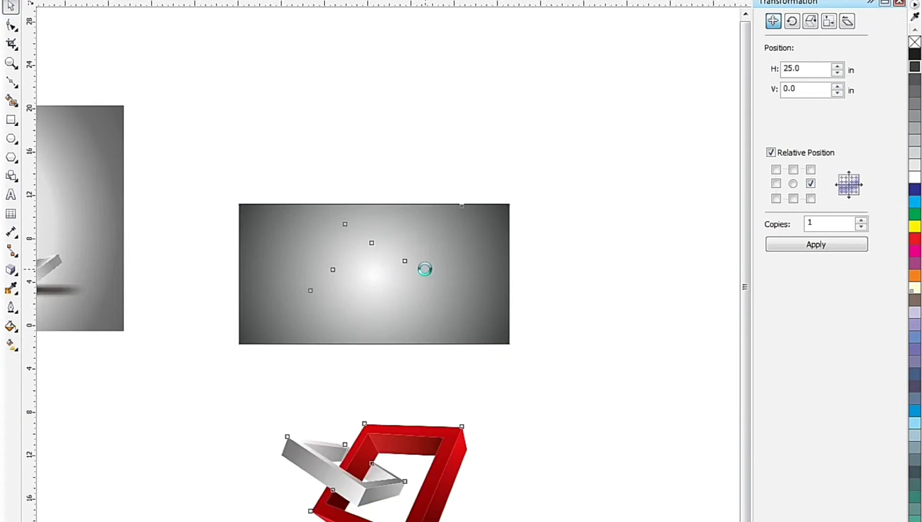
click(648, 324)
click(474, 291)
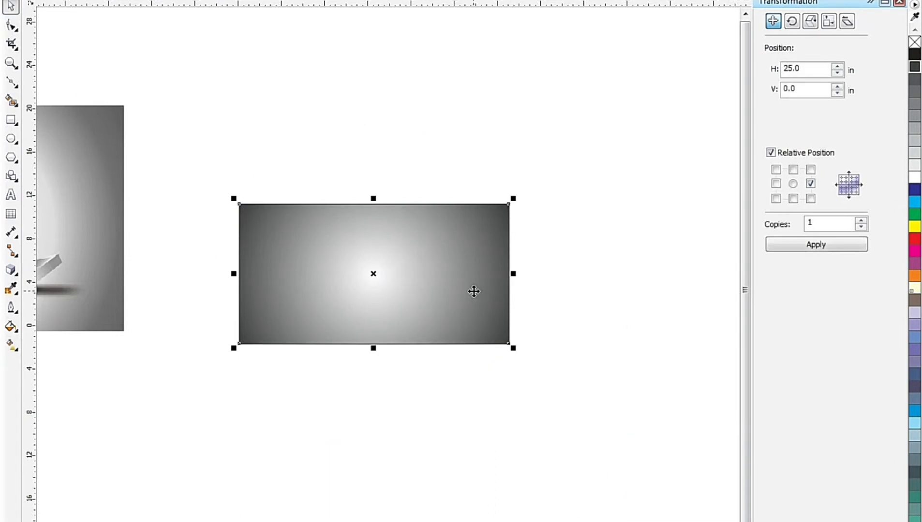
click(531, 269)
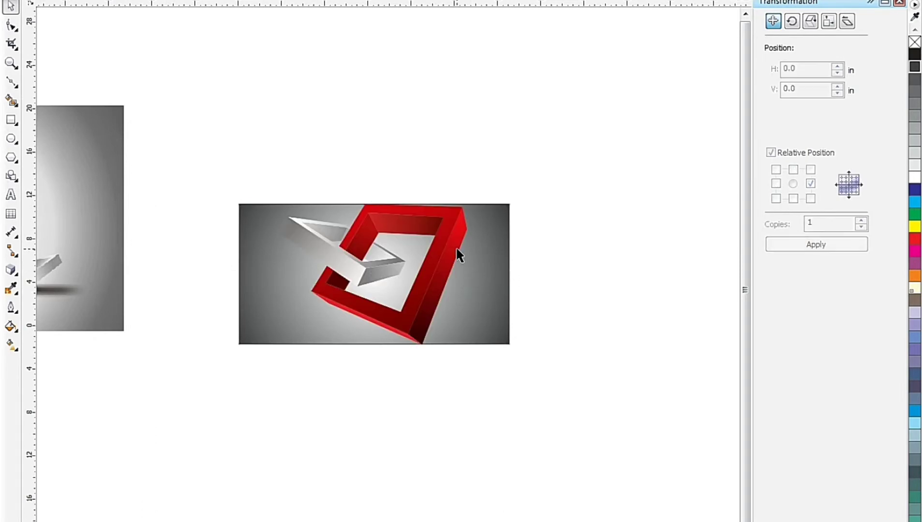
scroll(455, 249, up, 2)
Step: Scale the artwork group down and move it up-left on the background
click(455, 248)
drag(479, 154, 465, 229)
scroll(525, 309, down, 2)
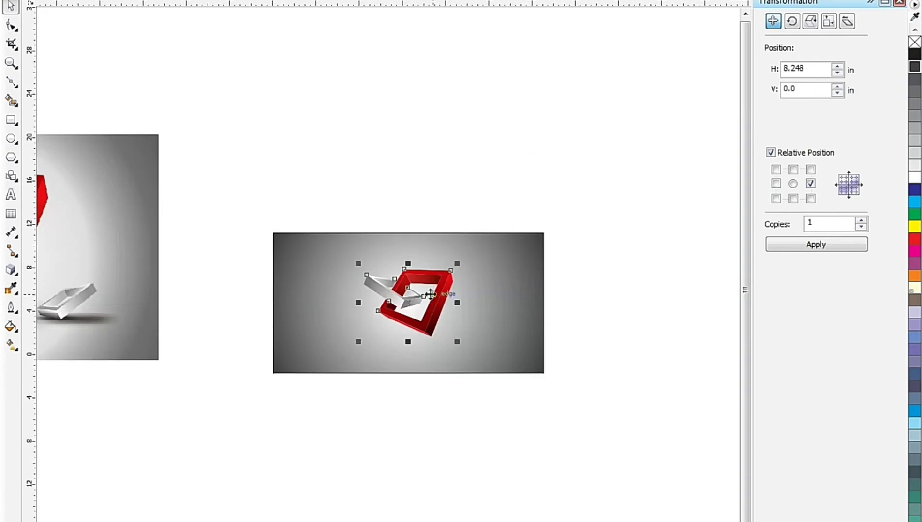
scroll(429, 296, up, 2)
scroll(446, 305, up, 1)
drag(448, 305, 416, 267)
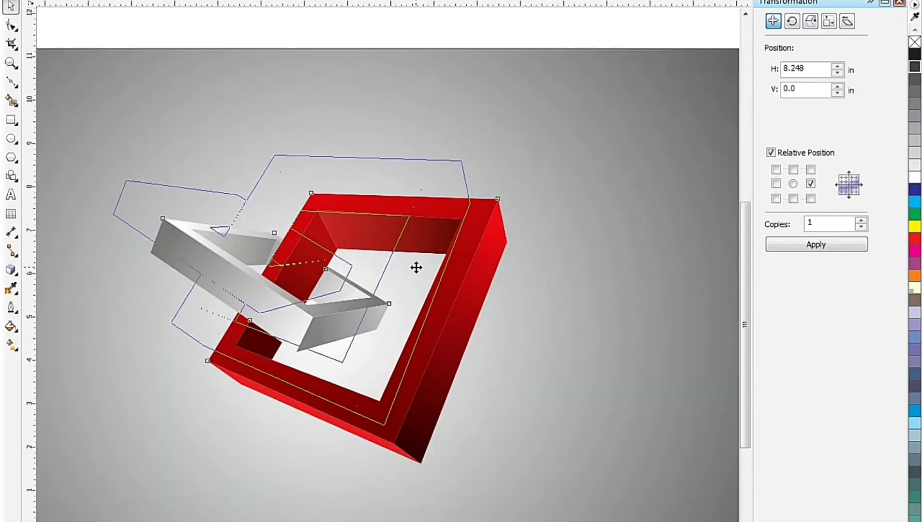
Step: Reposition the artwork near the background's centre and deselect to view the result
scroll(474, 405, down, 3)
click(484, 450)
scroll(447, 397, up, 1)
scroll(453, 354, up, 1)
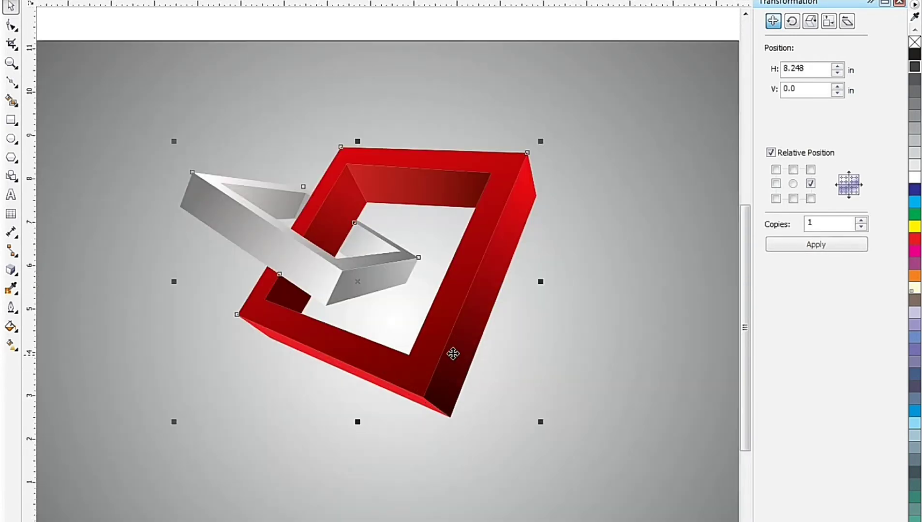
drag(452, 354, 447, 398)
scroll(469, 380, down, 2)
scroll(478, 419, down, 1)
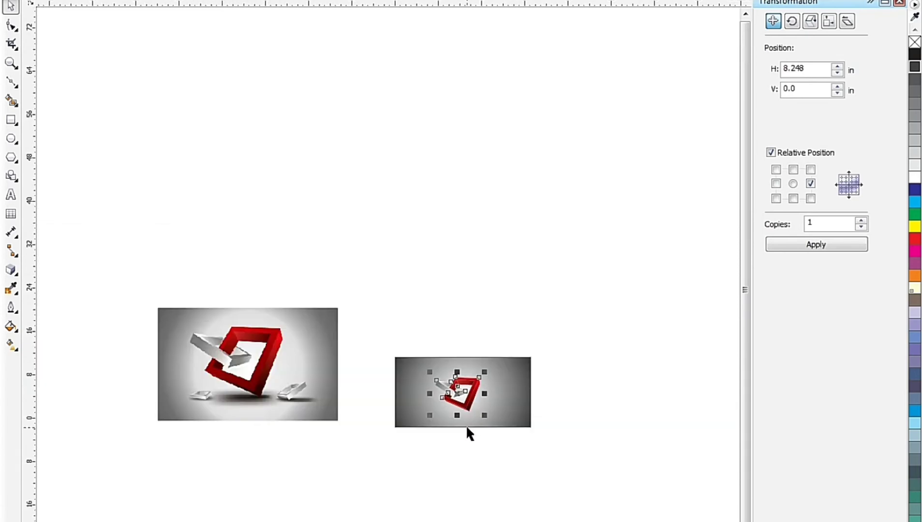
scroll(467, 428, up, 2)
scroll(461, 418, up, 1)
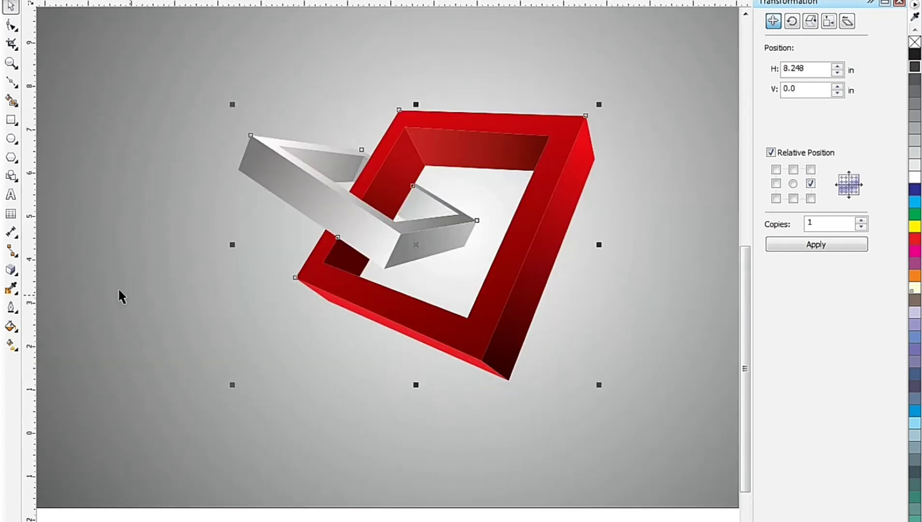
scroll(87, 231, down, 1)
click(278, 501)
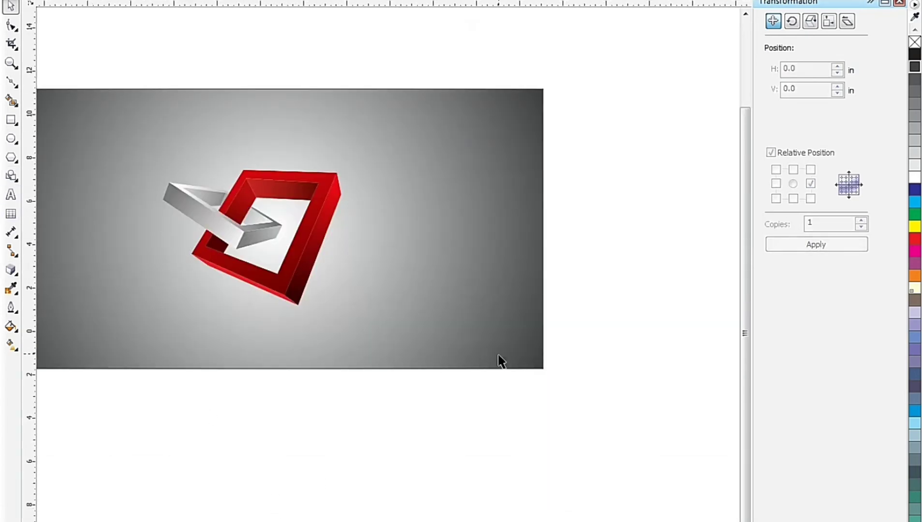
scroll(380, 323, down, 1)
scroll(396, 329, up, 1)
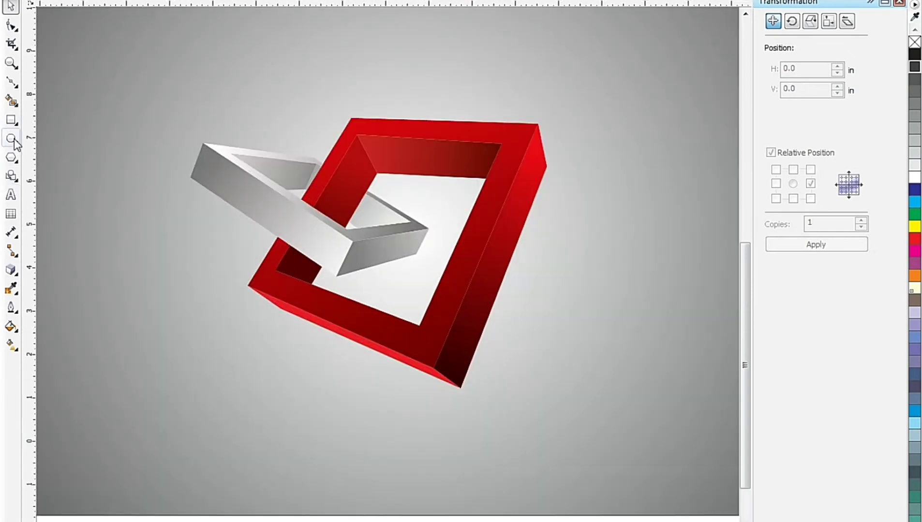
Step: Draw a flat ellipse under the red frame and narrow it evenly around its centre
click(10, 139)
scroll(404, 406, down, 1)
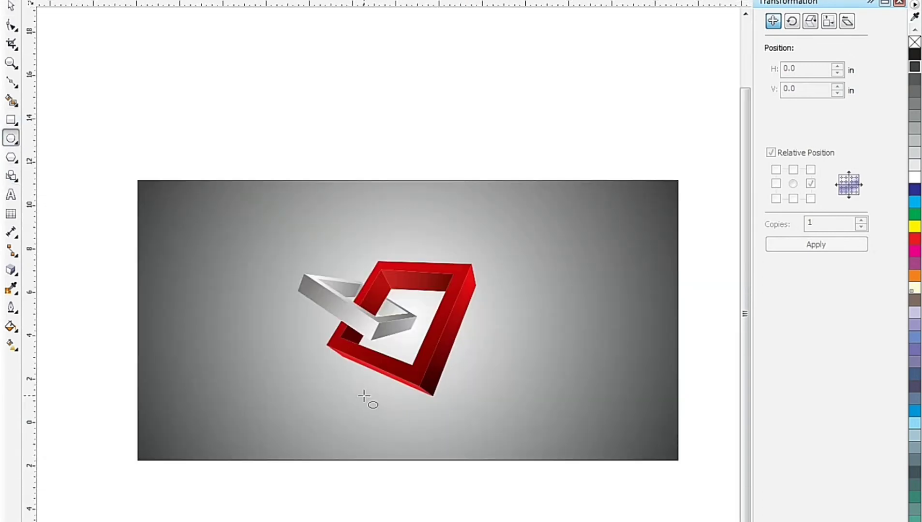
drag(363, 394, 494, 418)
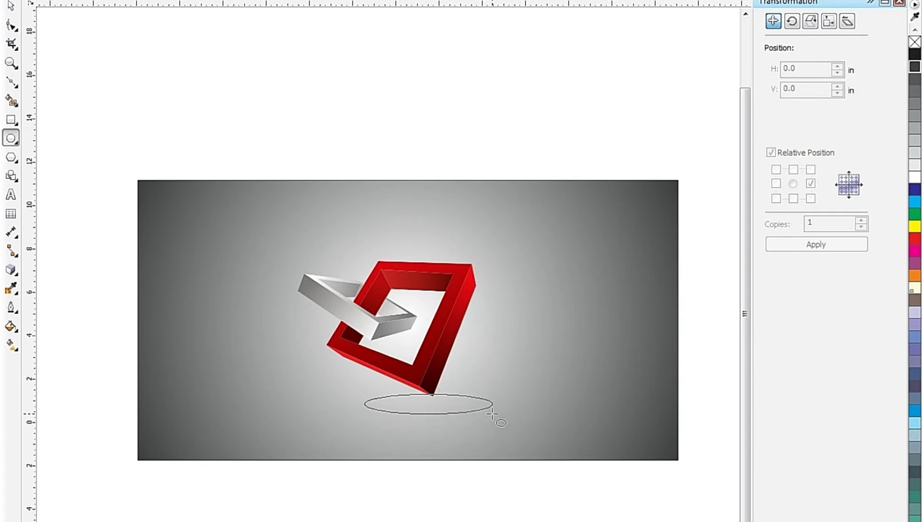
scroll(495, 417, up, 2)
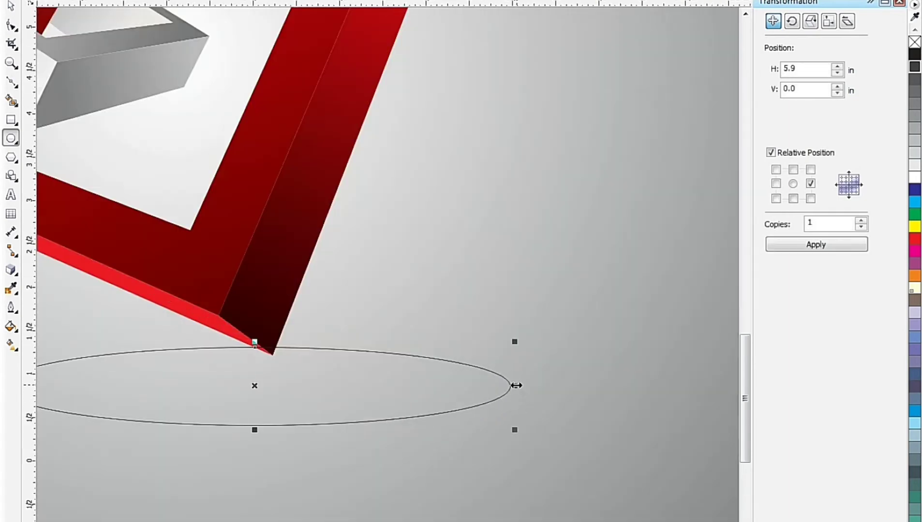
drag(515, 386, 463, 386)
scroll(291, 377, up, 1)
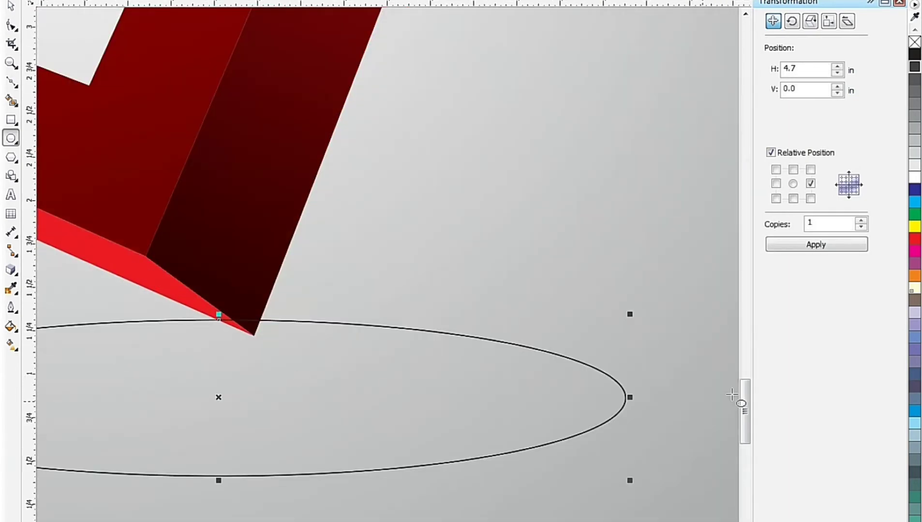
Step: Fill the ellipse dark grey, briefly trying black before returning to grey
click(914, 68)
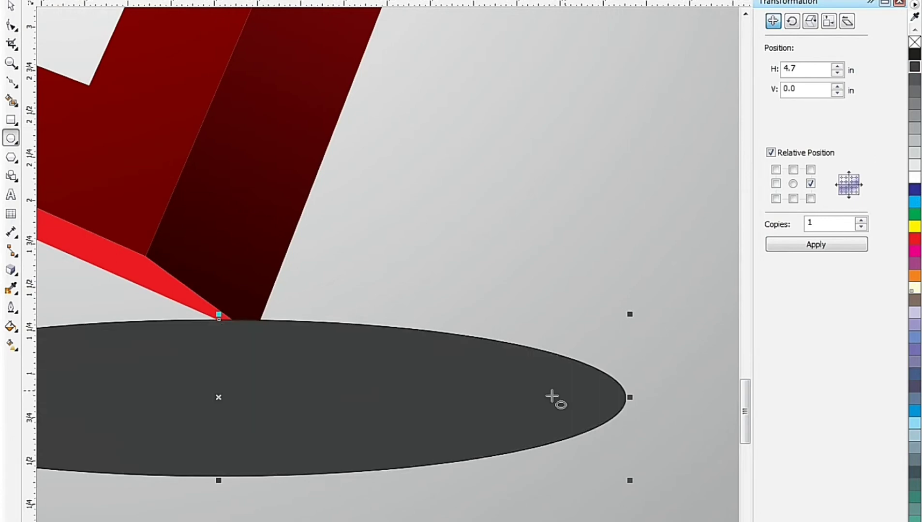
scroll(417, 453, down, 2)
scroll(411, 456, down, 1)
scroll(424, 456, down, 1)
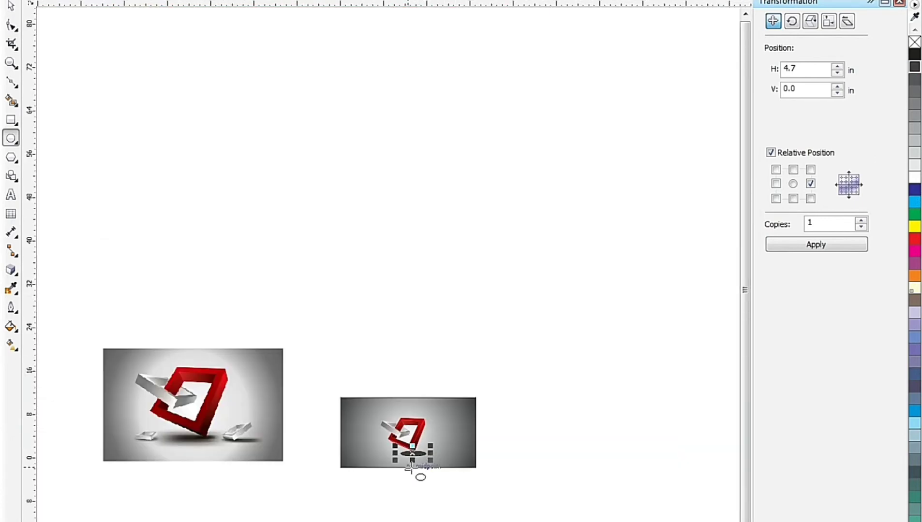
scroll(417, 477, up, 4)
click(915, 54)
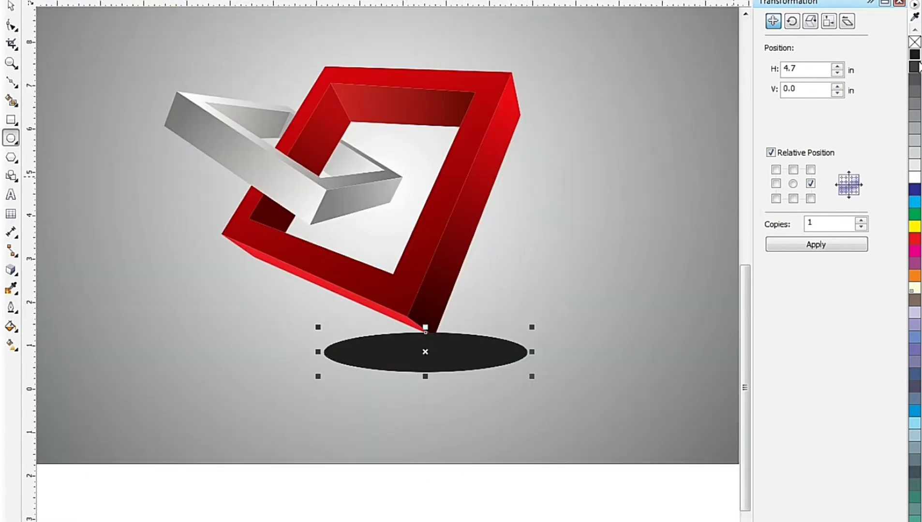
click(914, 67)
scroll(435, 339, up, 2)
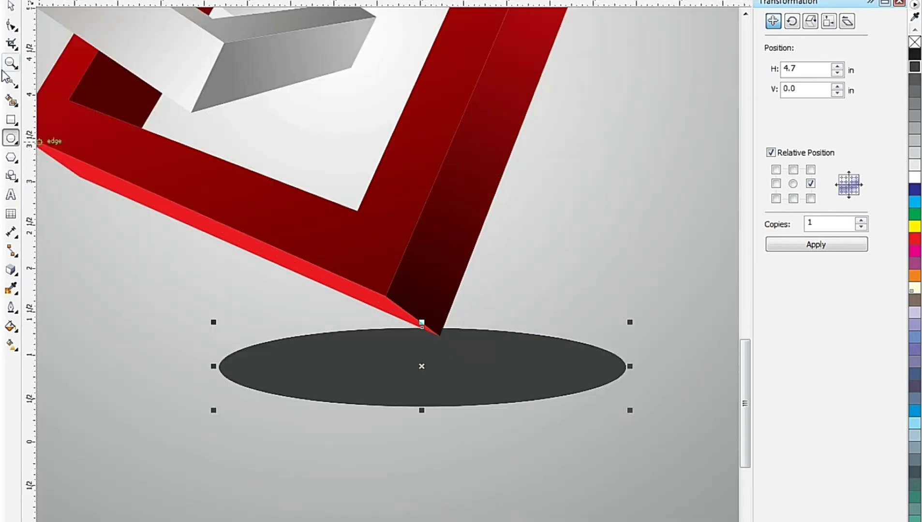
Step: Move the ellipse up under the frame's bottom corner, nudging it slightly left and down
click(11, 6)
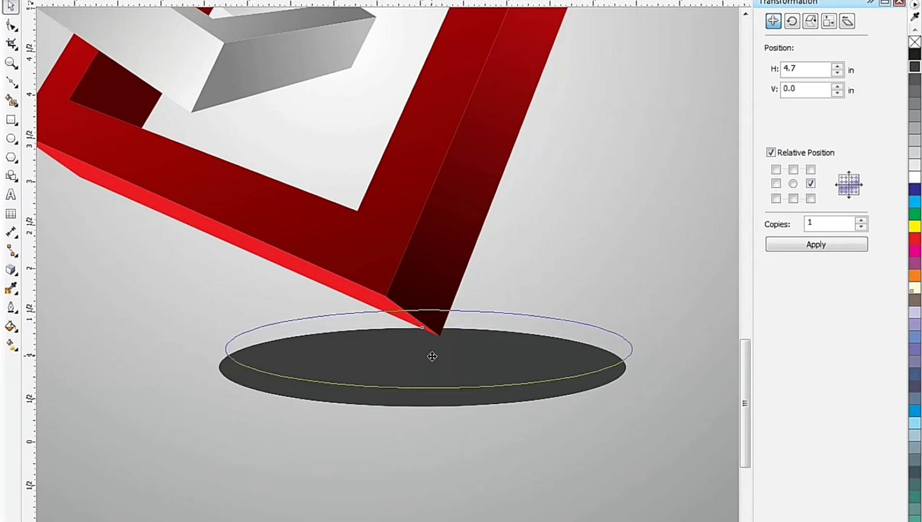
drag(422, 386, 426, 359)
scroll(351, 393, down, 3)
scroll(362, 428, down, 2)
scroll(361, 428, up, 5)
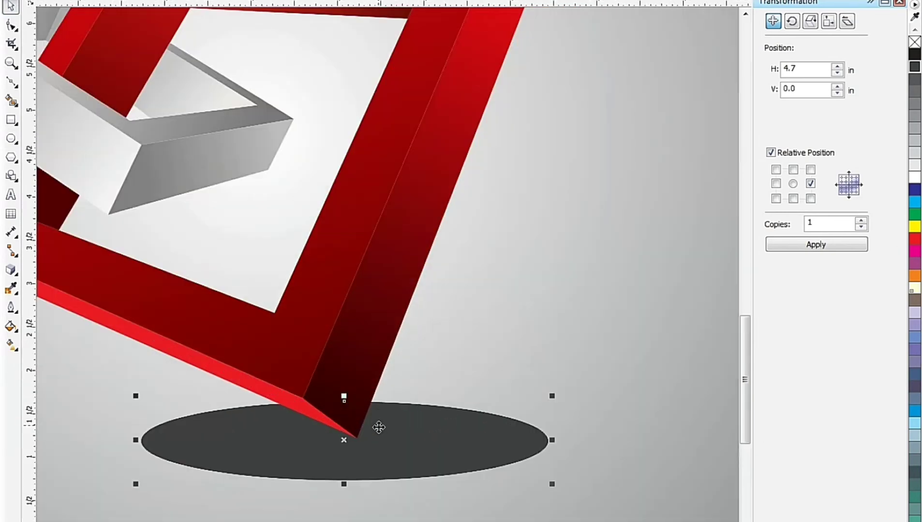
drag(376, 428, 361, 449)
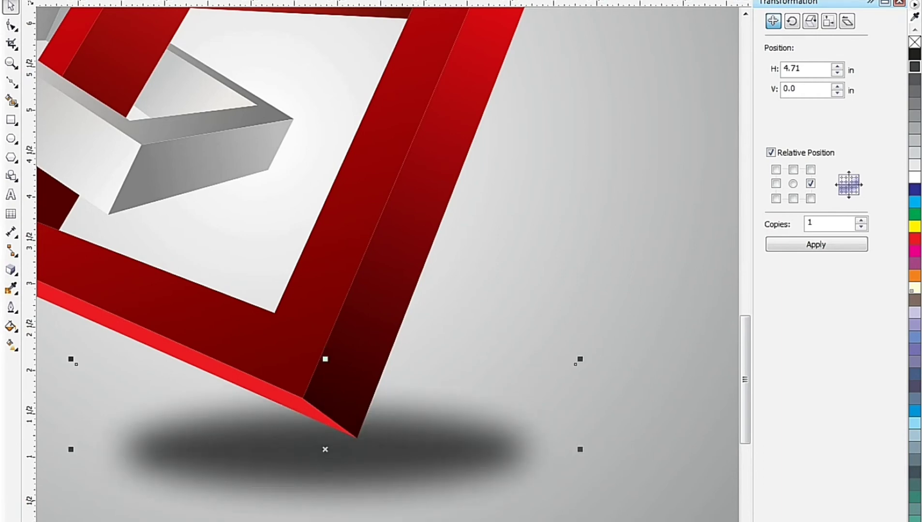
Step: Select the blurred shadow ellipse, then deselect to preview the soft shadow under the frame
scroll(390, 329, down, 5)
key(Escape)
scroll(387, 360, up, 5)
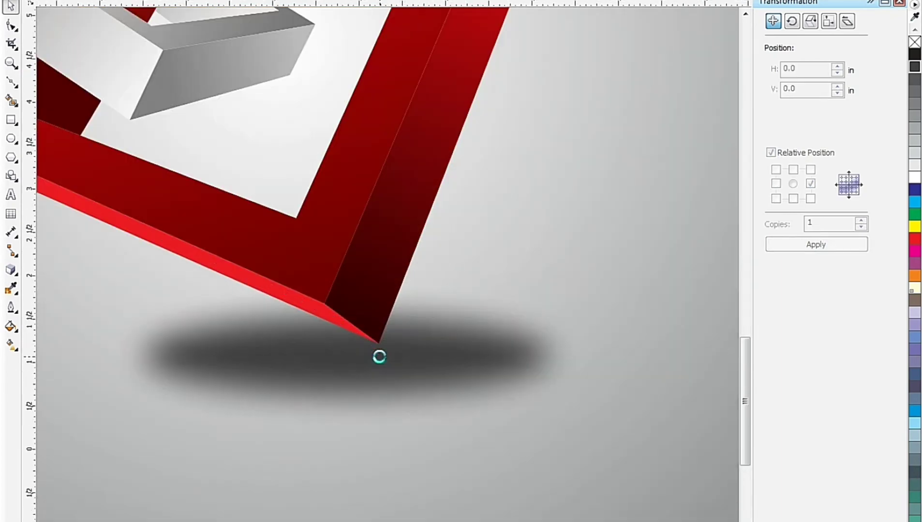
click(379, 357)
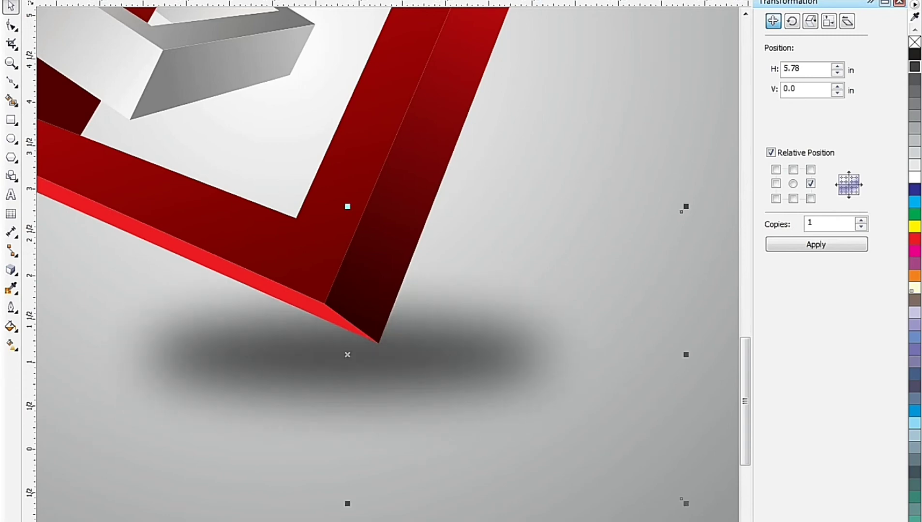
scroll(525, 344, down, 10)
click(521, 421)
Step: Select the blurred shadow, then deselect it to preview its current placement
scroll(525, 407, down, 2)
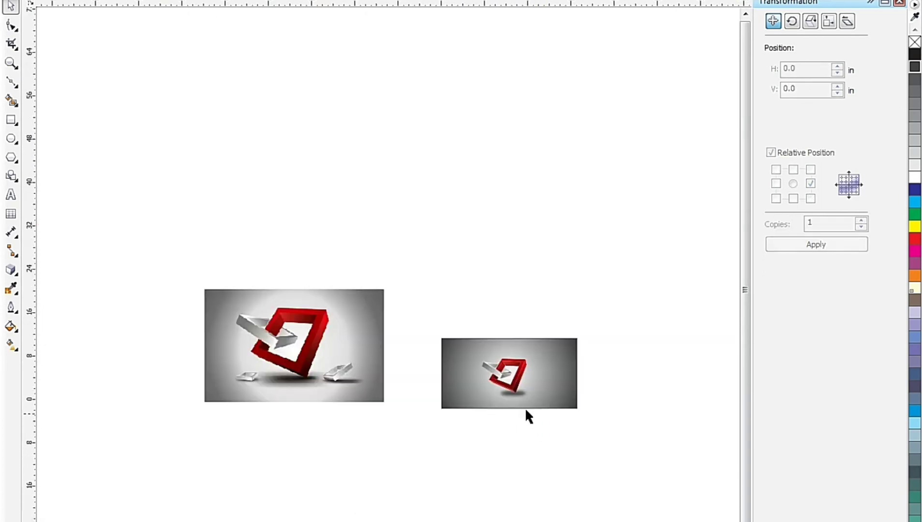
scroll(525, 408, up, 3)
click(481, 367)
scroll(481, 368, up, 3)
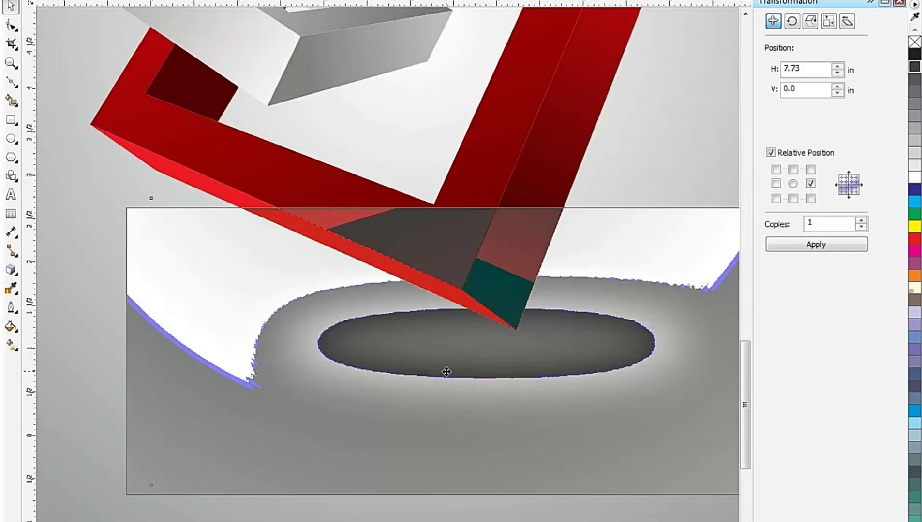
scroll(447, 372, down, 5)
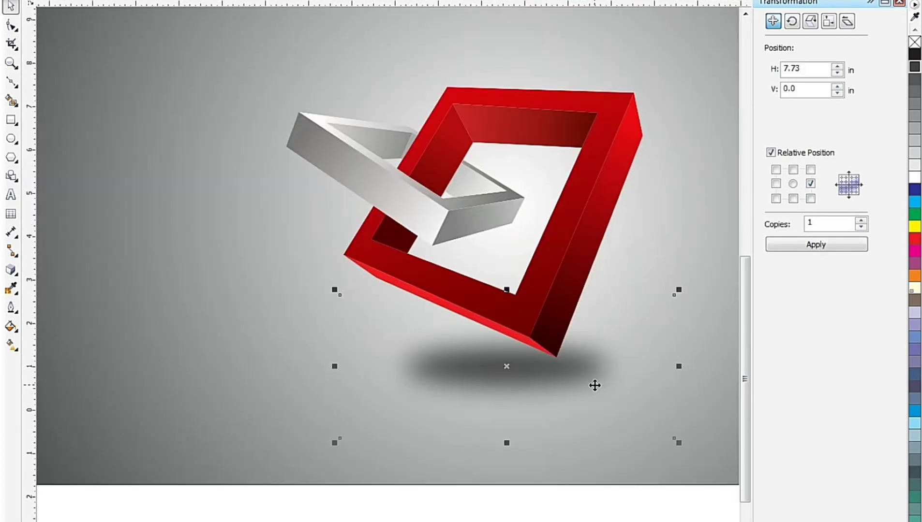
scroll(595, 385, down, 3)
click(566, 419)
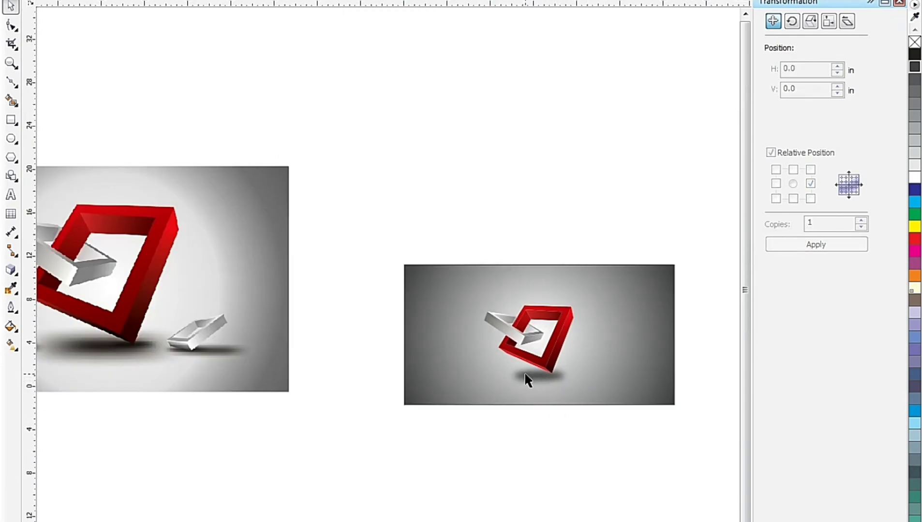
Step: Scale the shadow down from a corner and tuck it under the red frame's lower corner
scroll(526, 380, up, 2)
click(539, 381)
scroll(539, 381, up, 3)
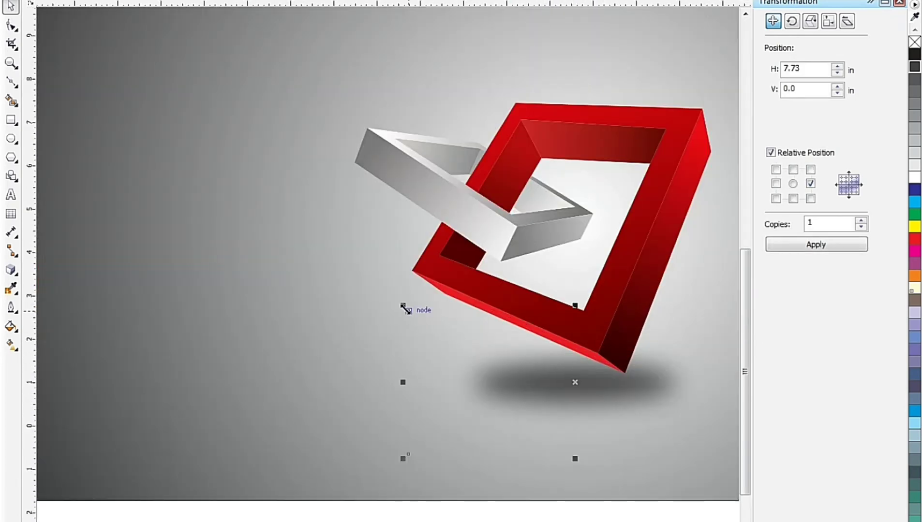
drag(405, 308, 370, 285)
scroll(376, 283, down, 2)
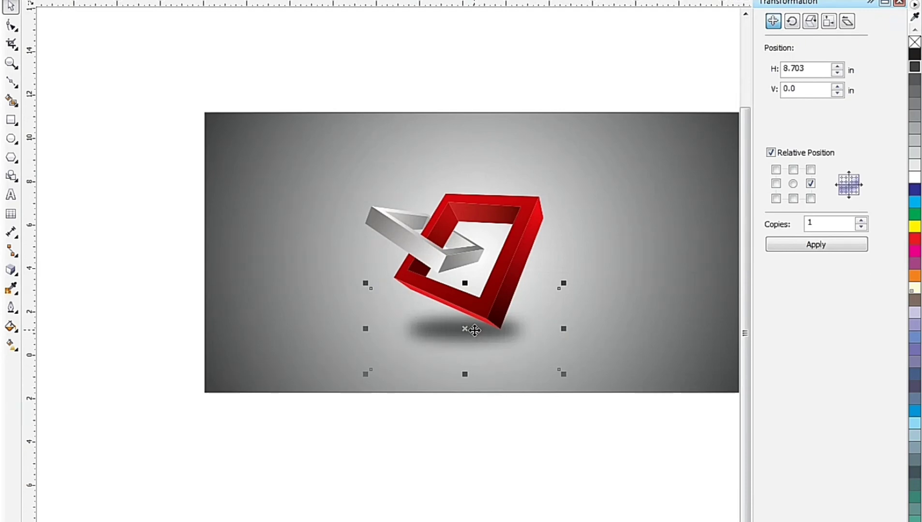
scroll(474, 330, up, 2)
scroll(471, 322, down, 4)
Step: Deselect and zoom in and out to inspect the shadow's final placement
click(489, 378)
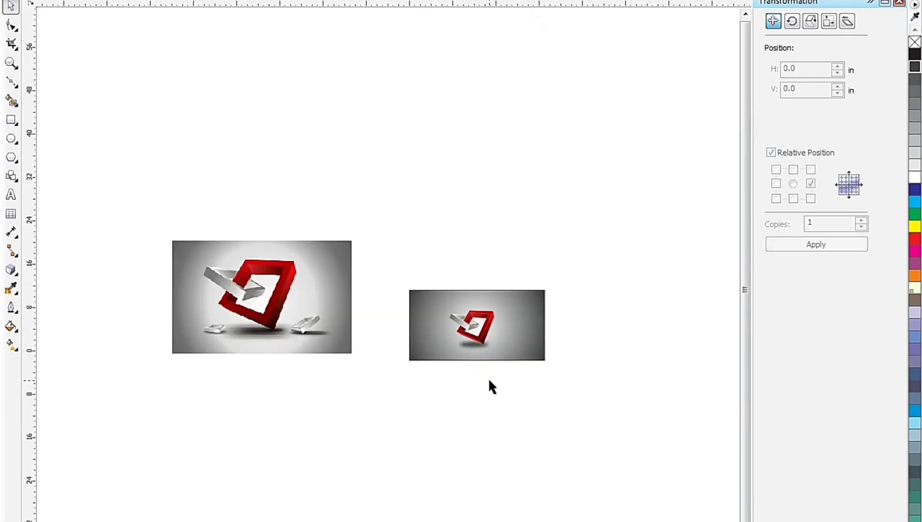
scroll(461, 342, up, 2)
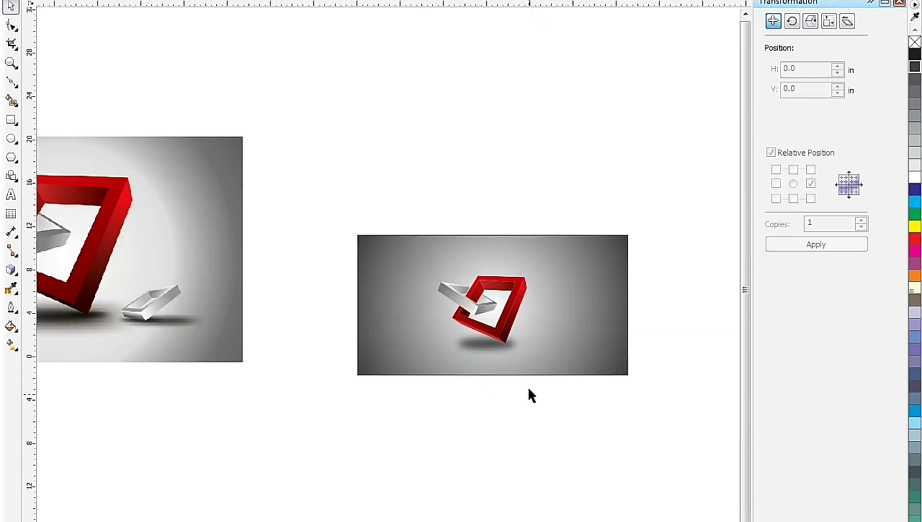
scroll(510, 308, up, 2)
scroll(385, 260, down, 2)
scroll(385, 273, up, 2)
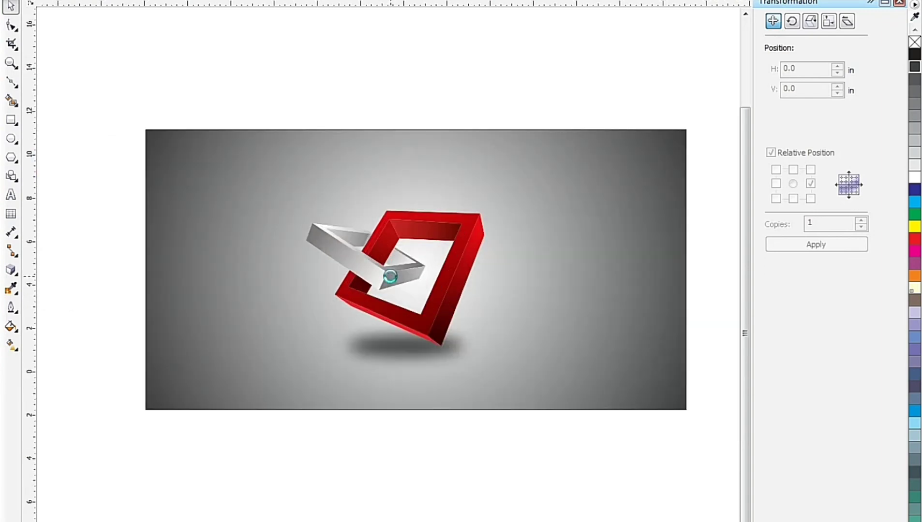
scroll(358, 204, down, 2)
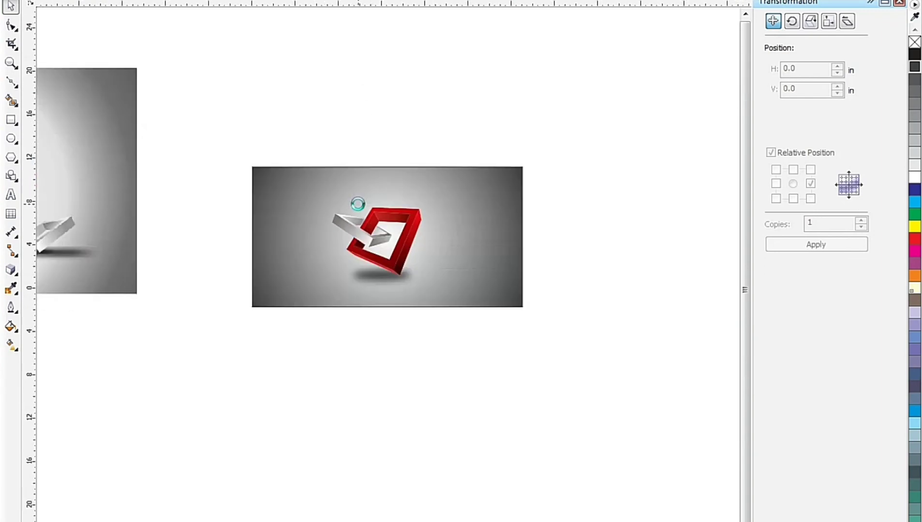
scroll(365, 197, up, 2)
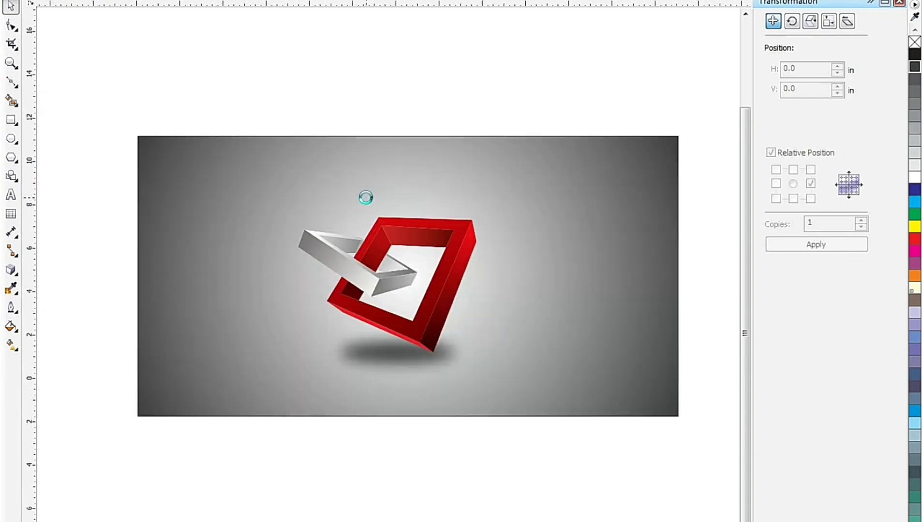
scroll(366, 198, down, 2)
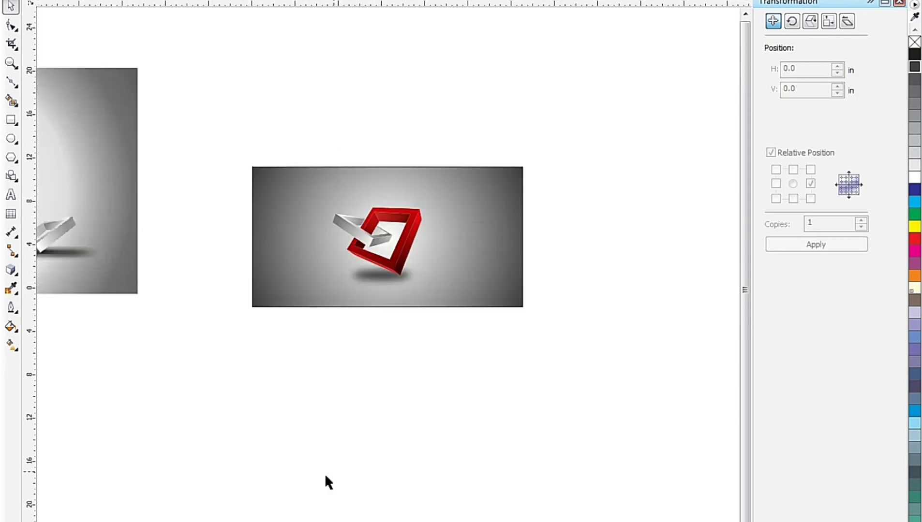